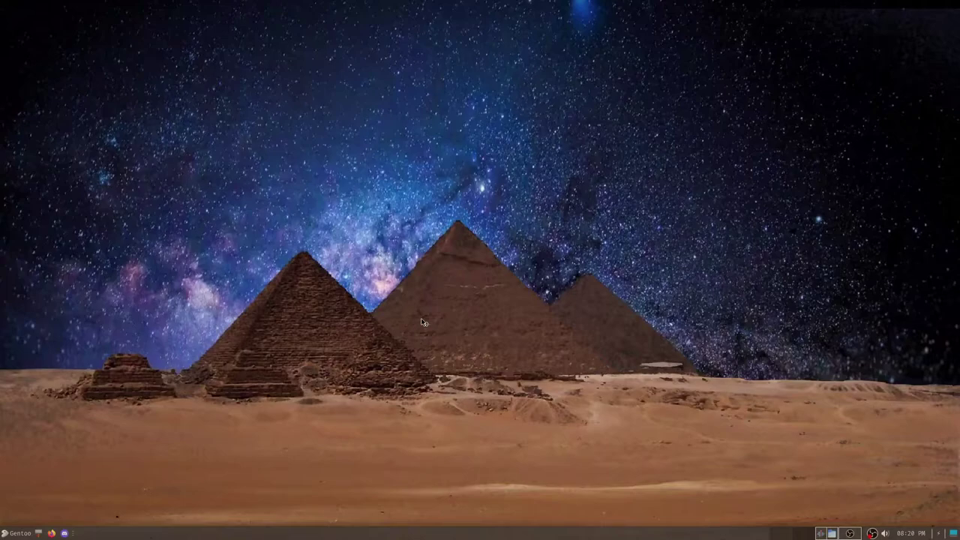
- Launch btm in a new Alacritty terminal and maximize the window
key("ctrl+alt+t")
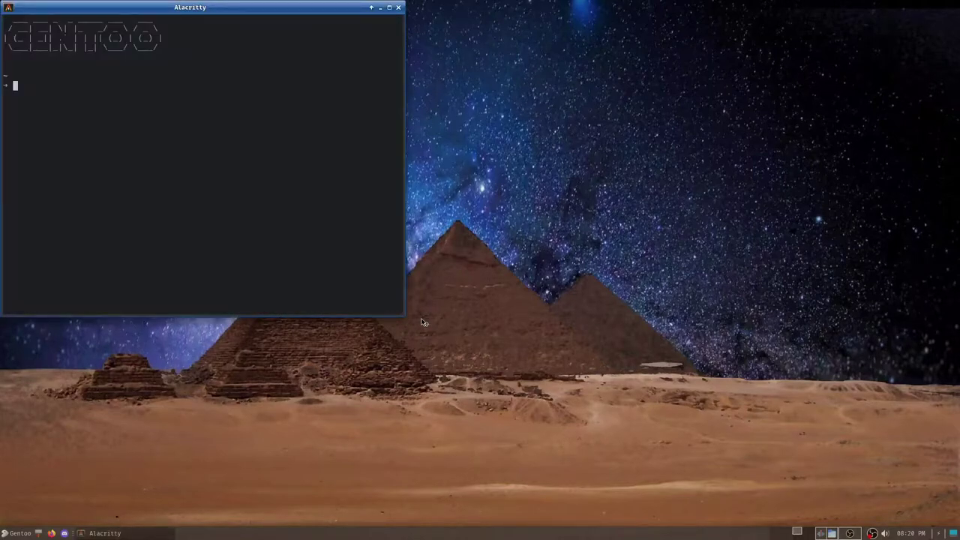
type("btm")
key("Return")
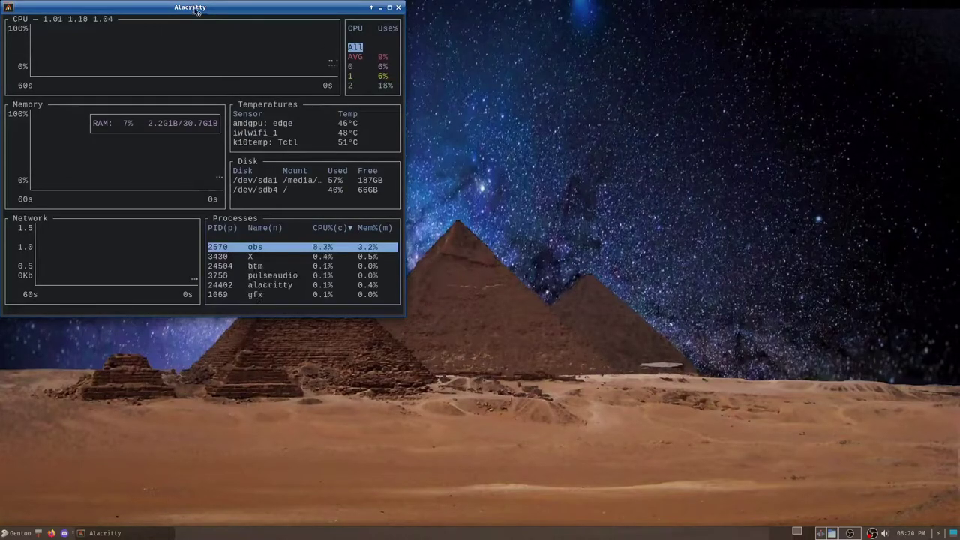
double_click(196, 8)
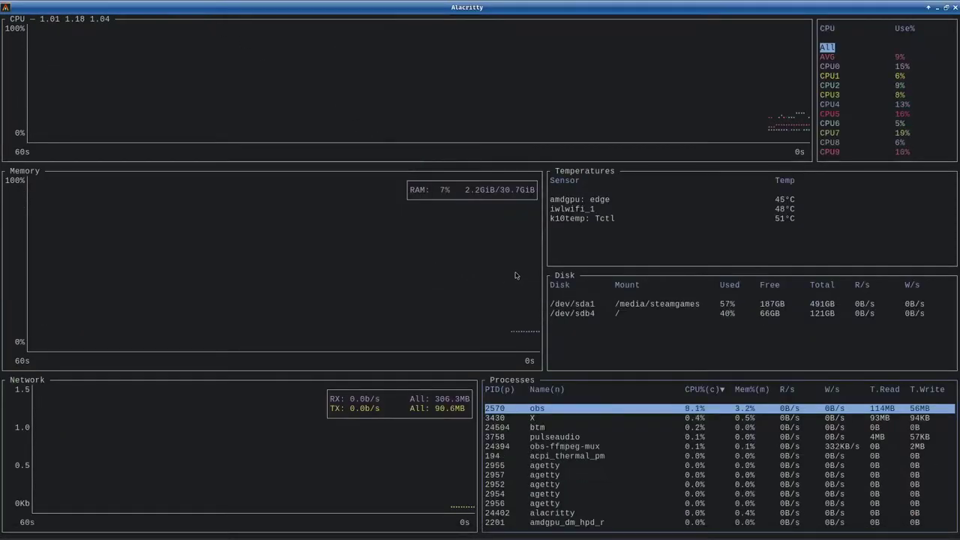
- Scroll through the per-CPU usage list and the Temperatures table
left_click(838, 55)
scroll(839, 55, "down", 17)
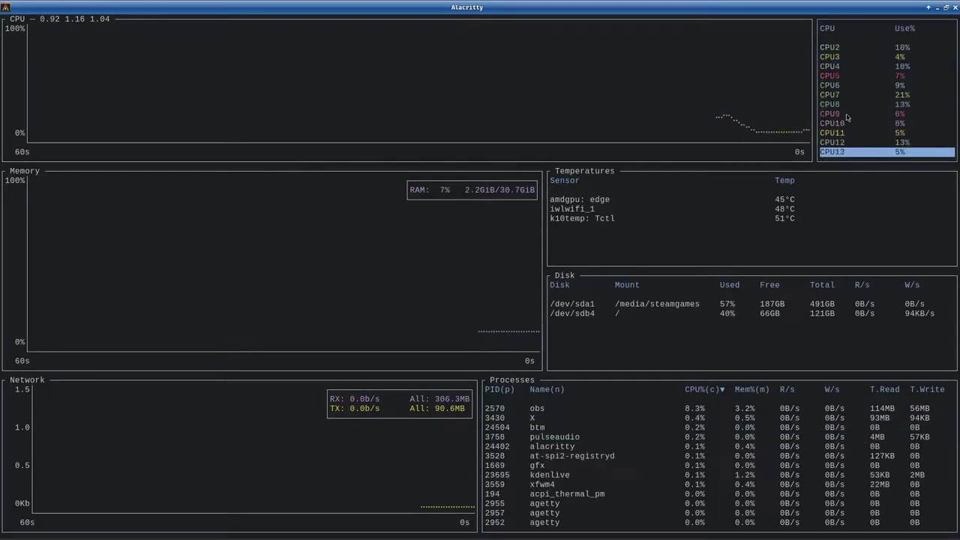
left_click(589, 210)
scroll(588, 213, "down", 2)
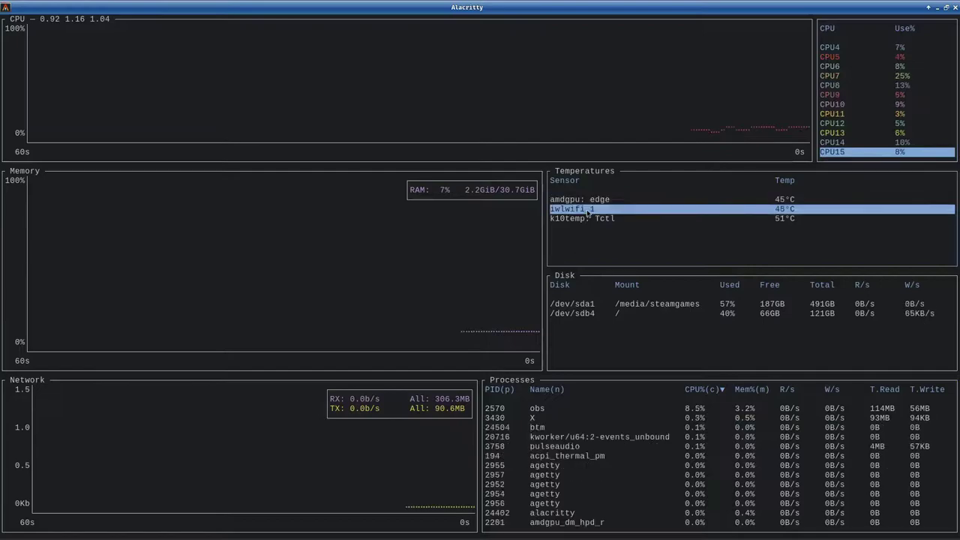
scroll(624, 221, "up", 2)
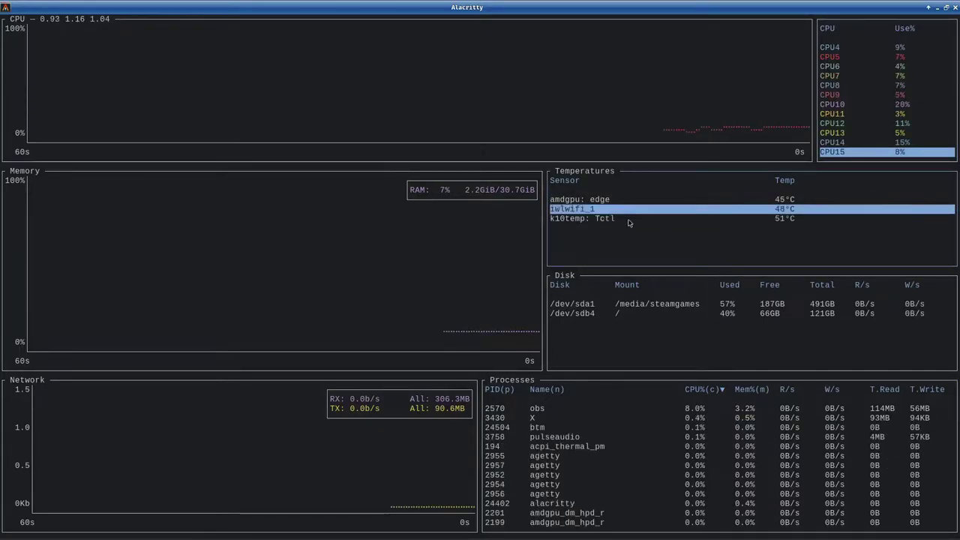
scroll(627, 222, "down", 2)
scroll(629, 223, "up", 2)
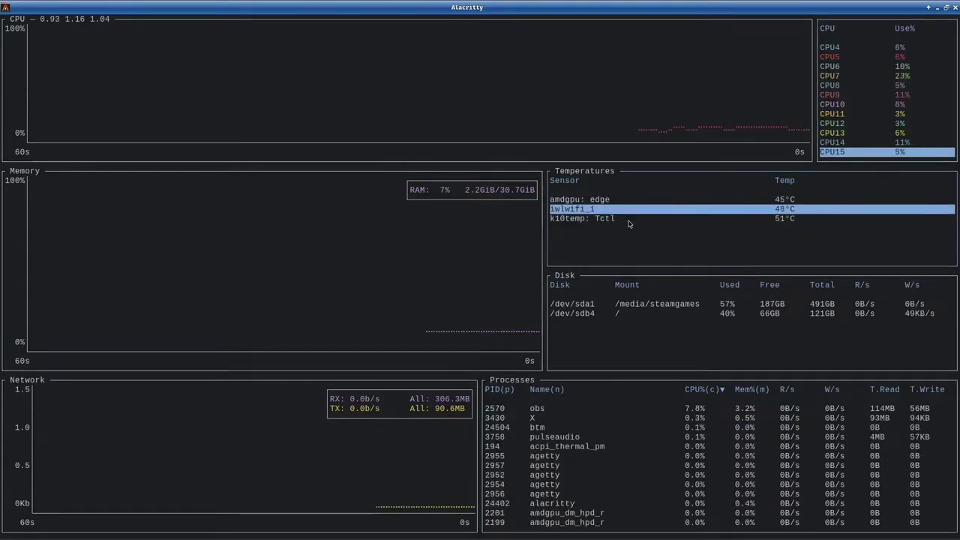
- Select the /dev/sdb4 row in the Disk table, then scroll through the Processes list
left_click(625, 312)
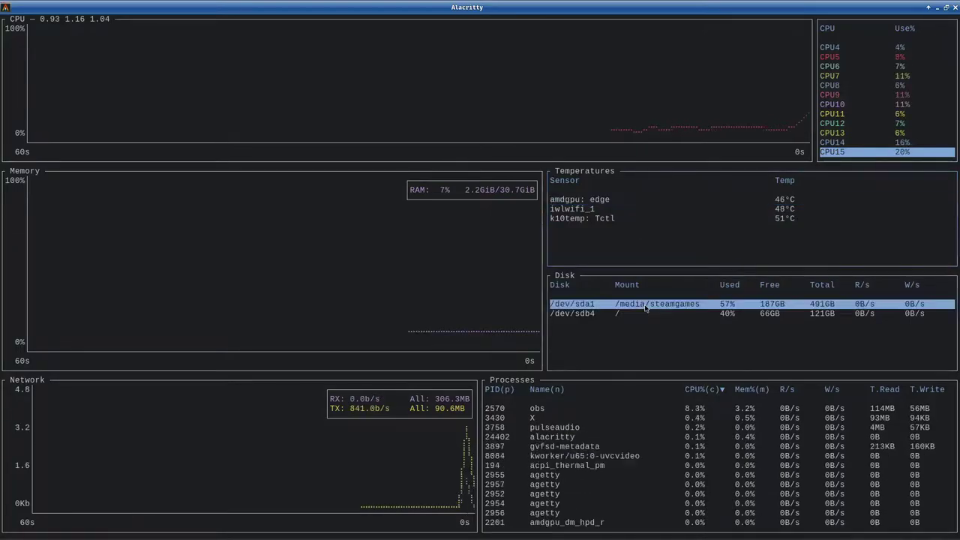
left_click(647, 313)
scroll(647, 314, "up", 1)
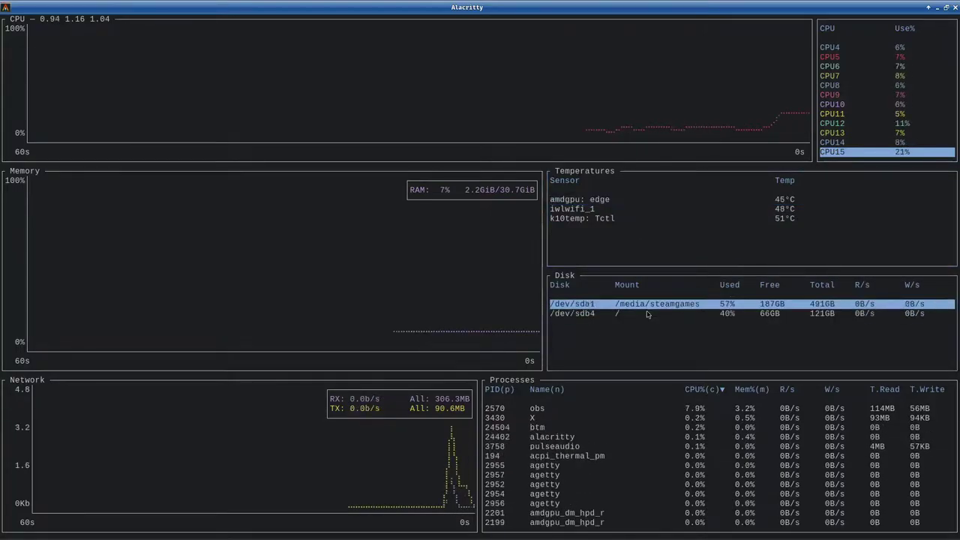
scroll(648, 313, "down", 1)
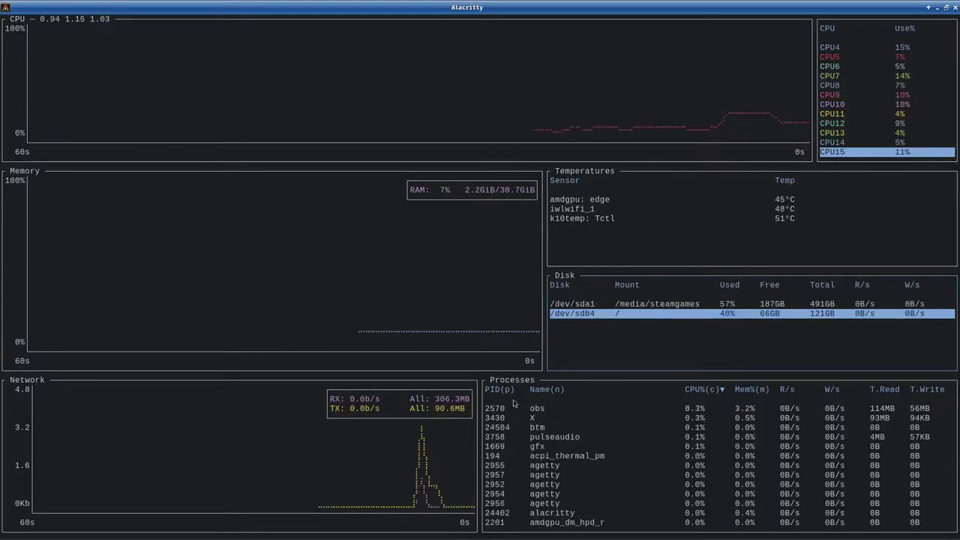
left_click(545, 410)
scroll(545, 412, "down", 2)
scroll(545, 412, "down", 9)
scroll(545, 412, "down", 10)
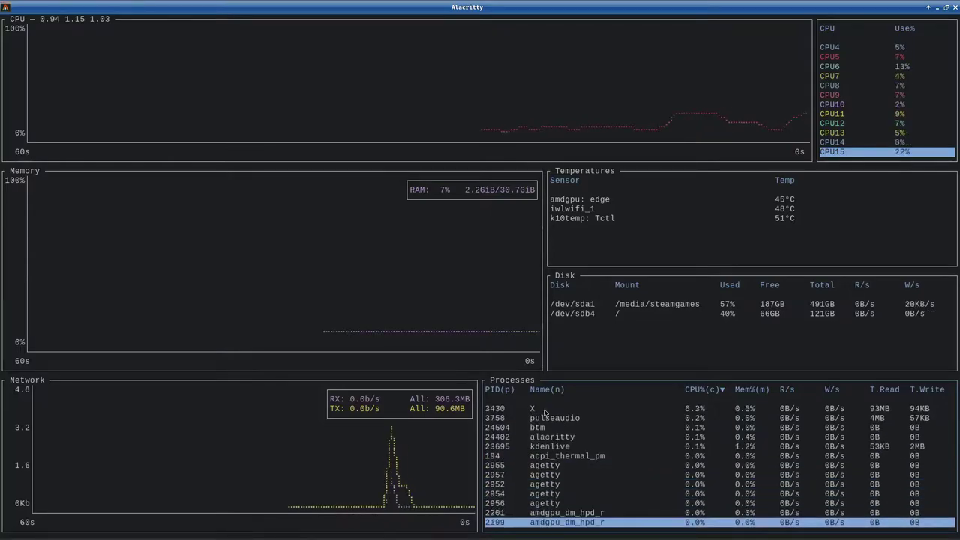
scroll(544, 411, "down", 8)
scroll(550, 418, "up", 20)
scroll(550, 418, "up", 12)
- Inspect the Network graph, then quit btm back to the shell prompt
left_click(327, 487)
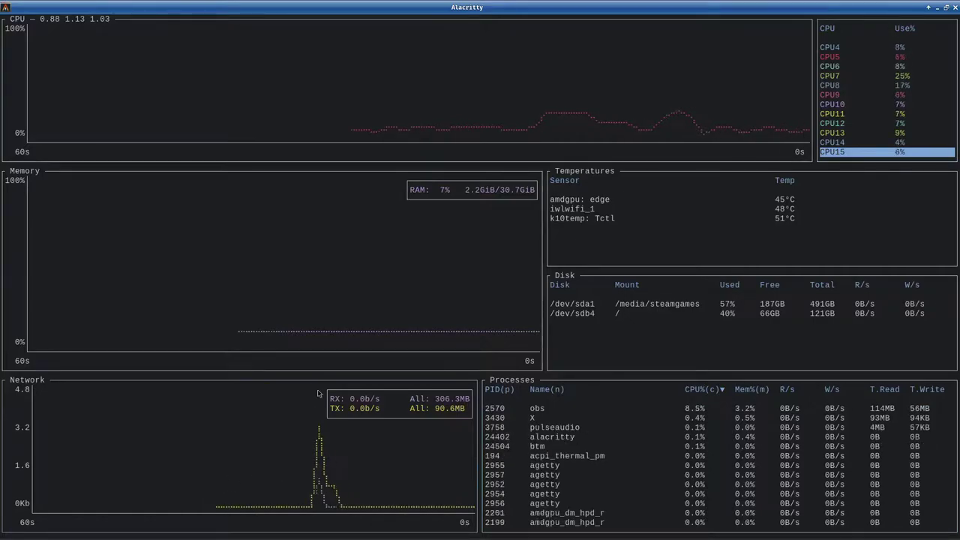
scroll(285, 473, "down", 5)
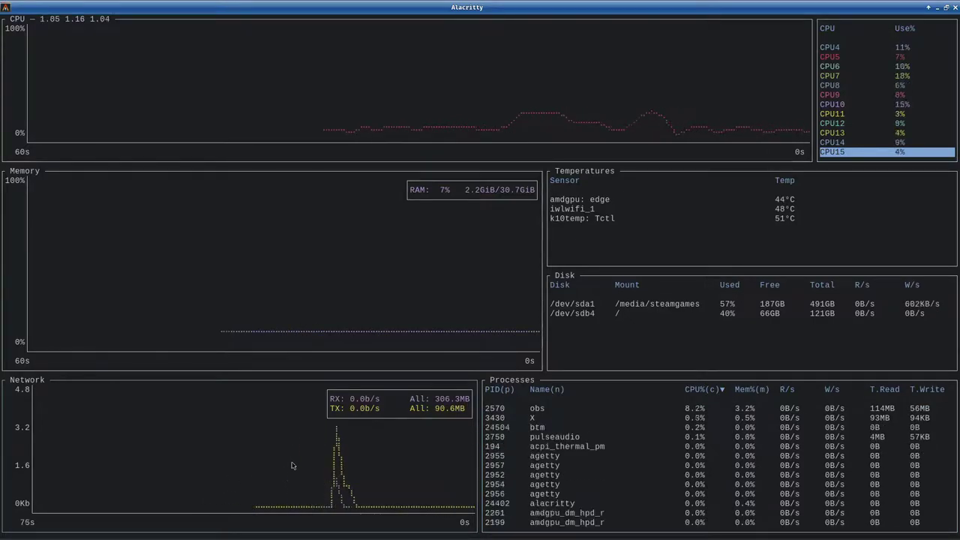
scroll(293, 466, "up", 6)
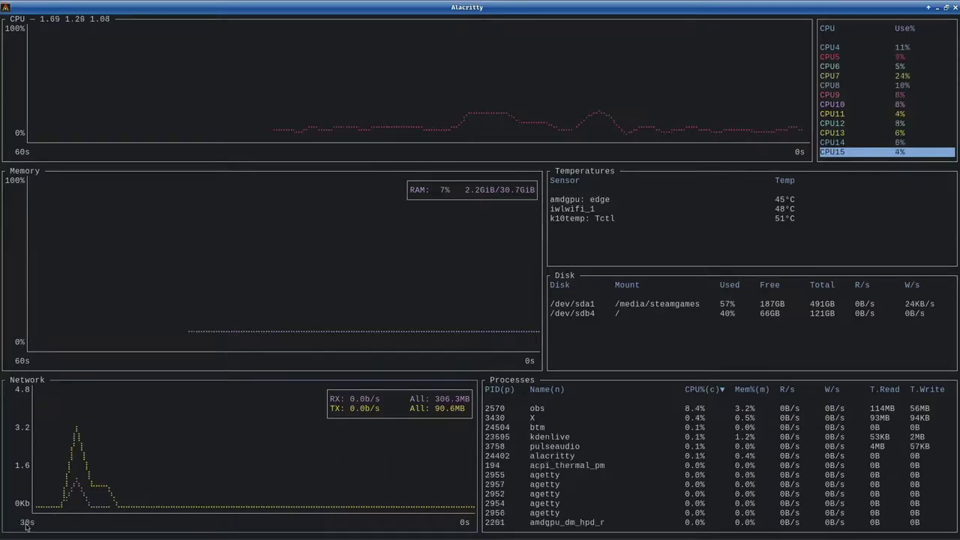
scroll(203, 484, "down", 3)
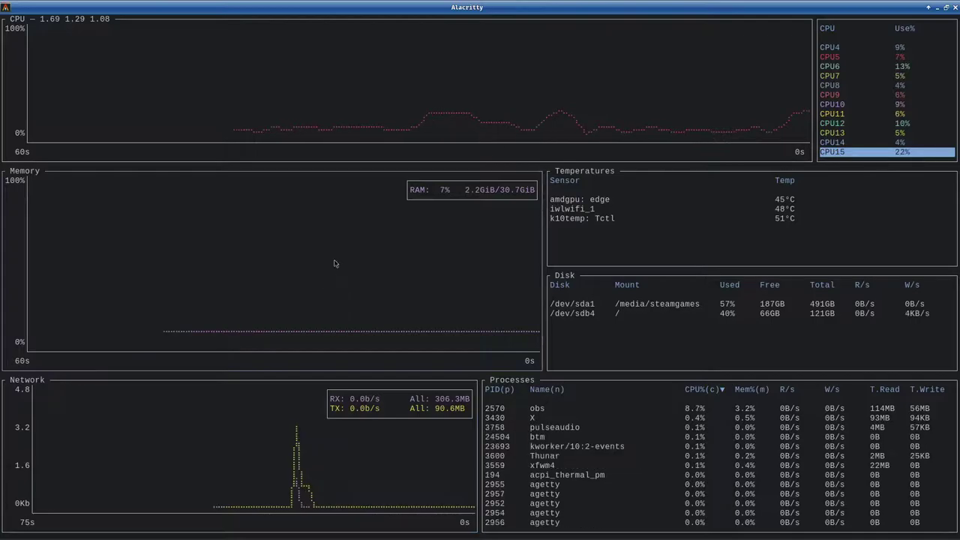
scroll(378, 90, "up", 1)
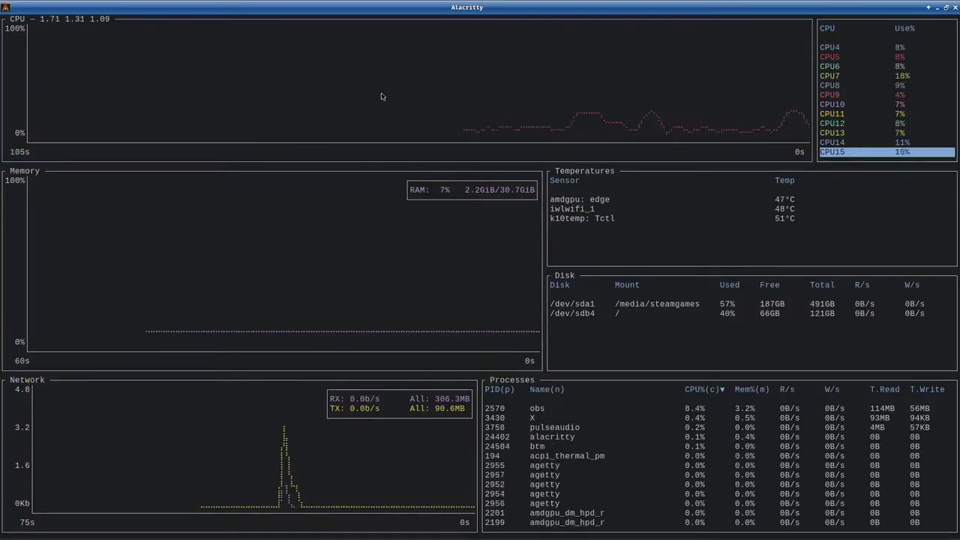
scroll(268, 120, "down", 1)
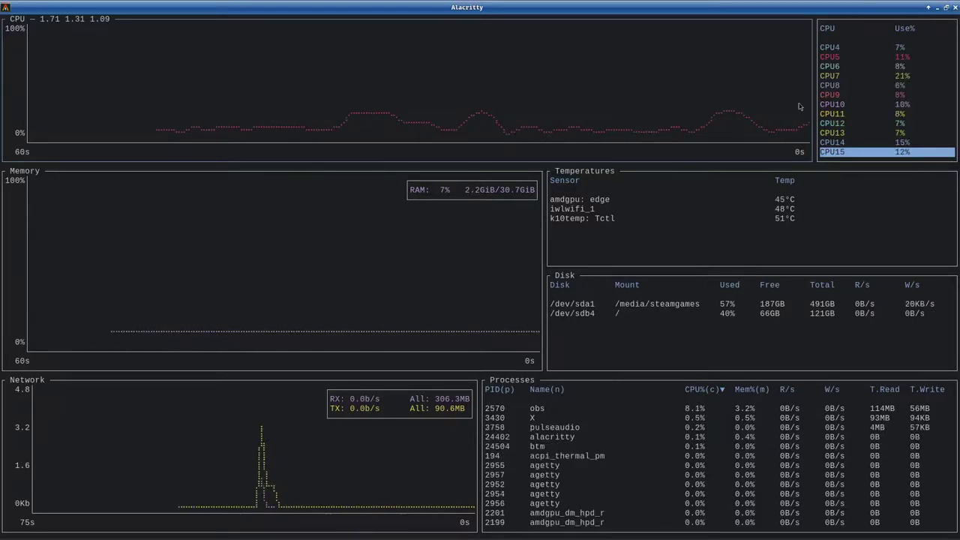
key("q")
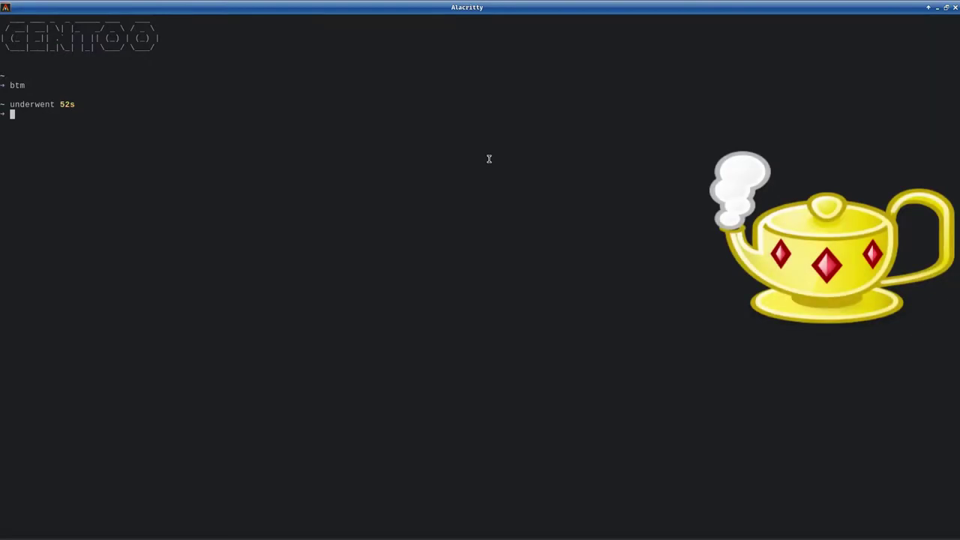
- Launch Geany from the terminal and bring up the File > Open dialog
type("geany")
key("Return")
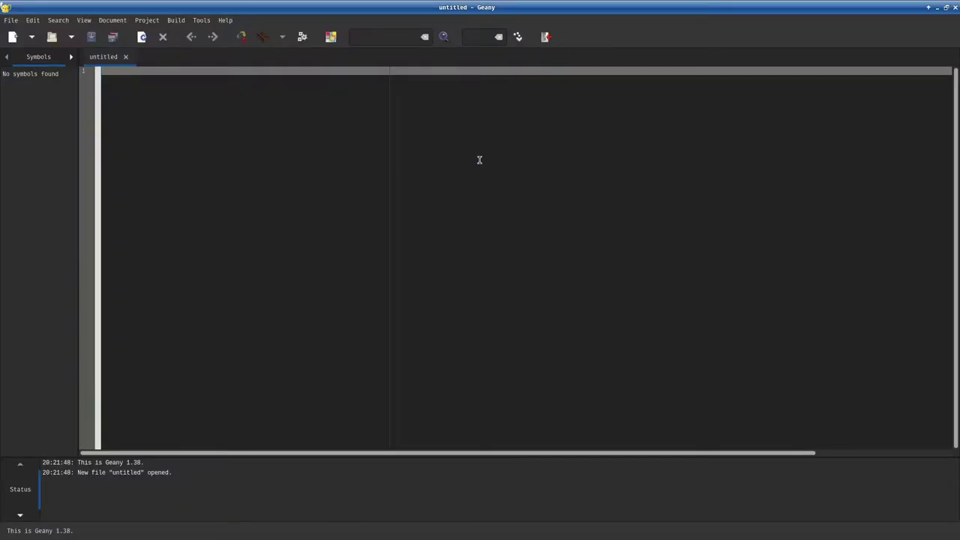
left_click(12, 20)
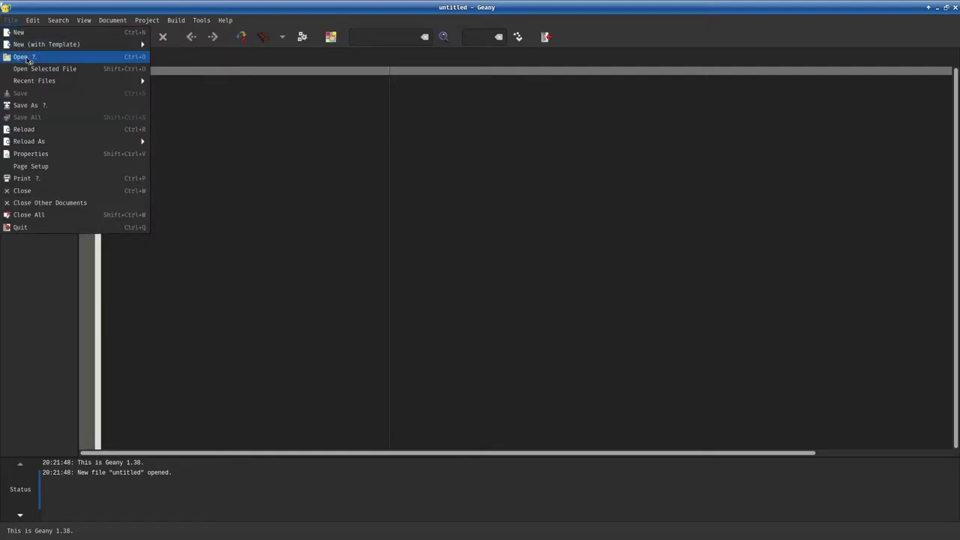
left_click(28, 60)
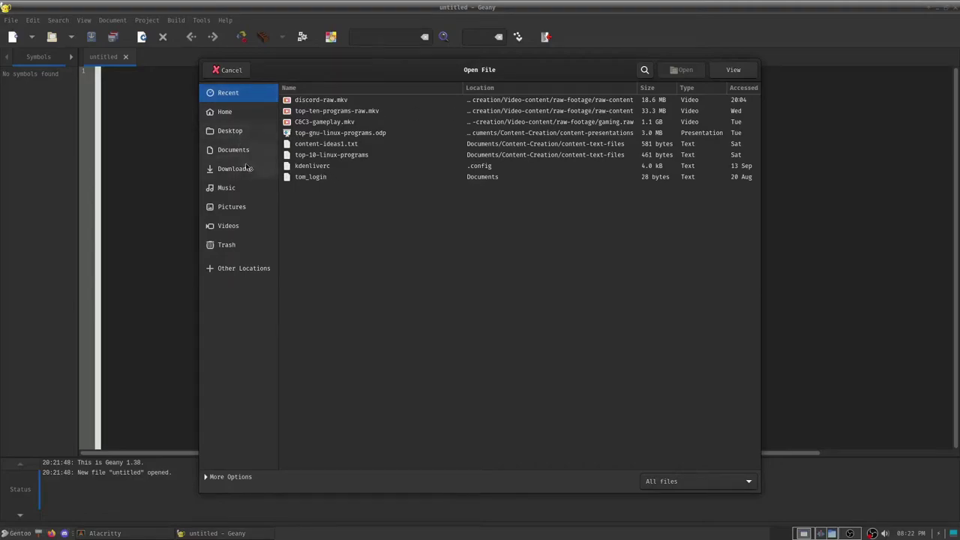
- Browse to the Home folder and select .bashrc
left_click(240, 111)
scroll(398, 233, "down", 10)
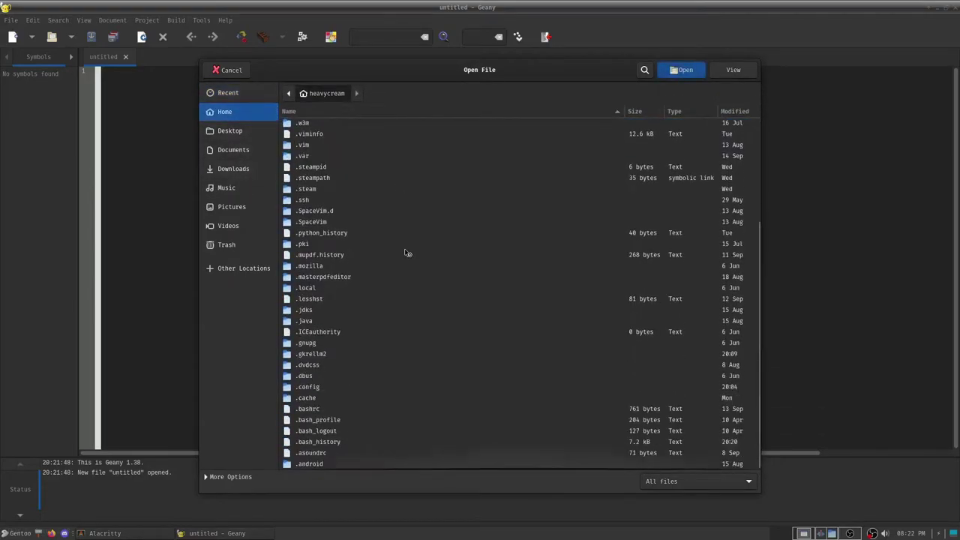
left_click(310, 412)
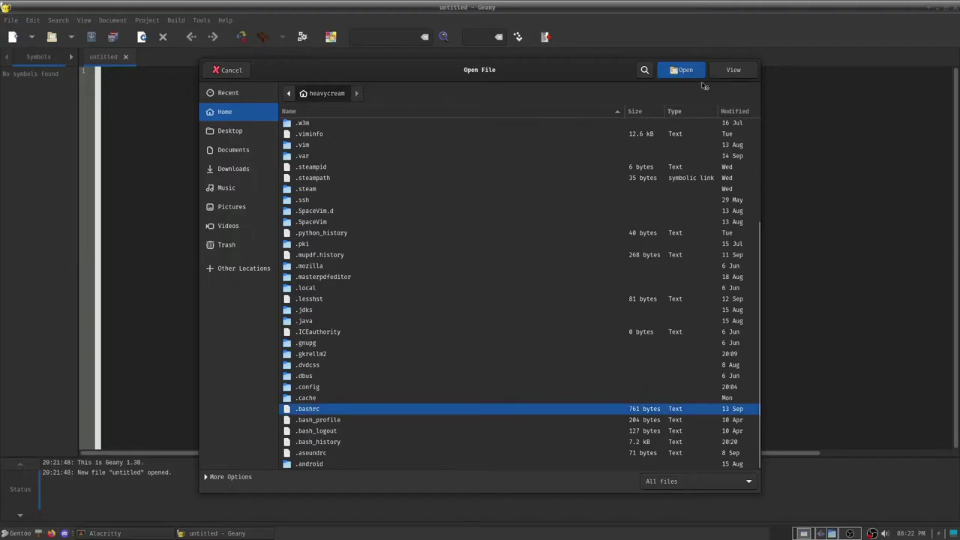
- Open .bashrc, delete and retype the closing quote on line 23, then close Geany
left_click(684, 70)
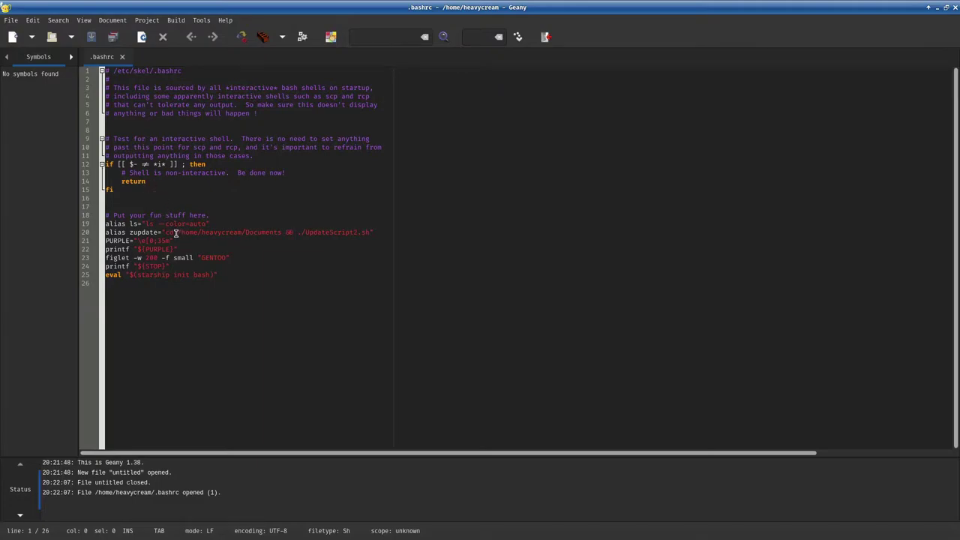
left_click(233, 257)
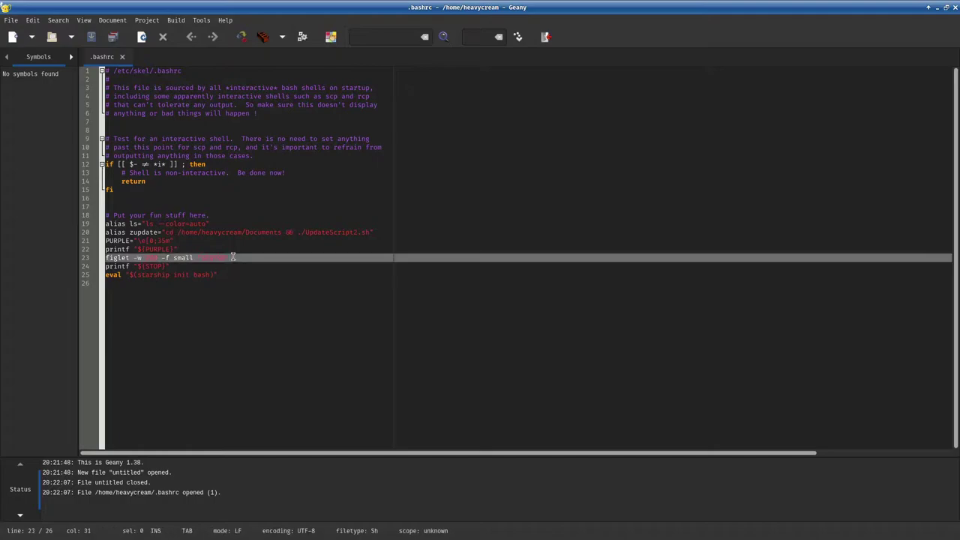
key("BackSpace")
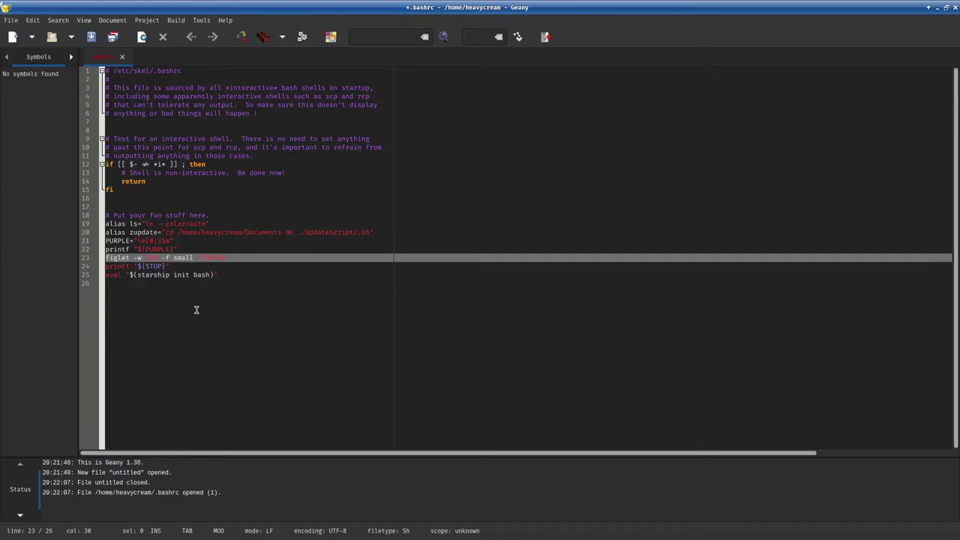
type("\"")
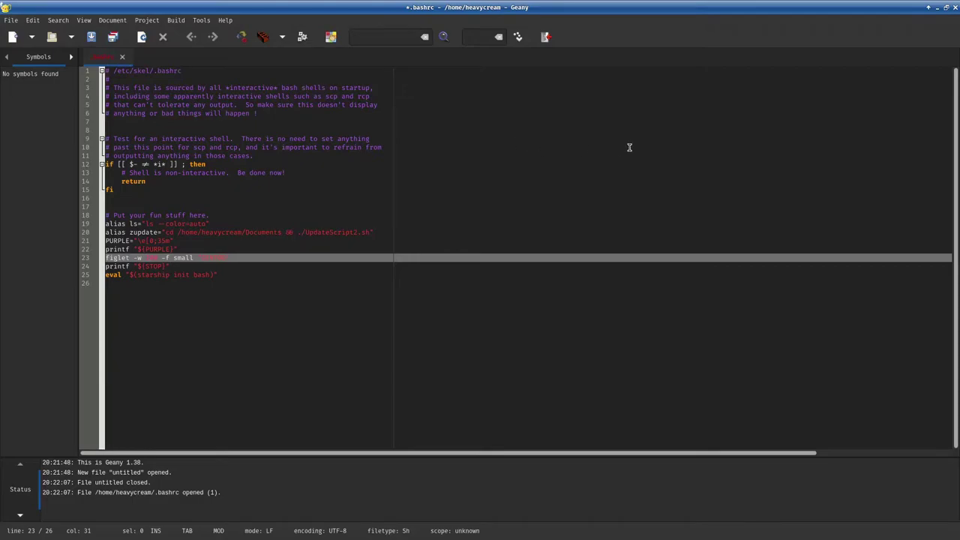
left_click(955, 6)
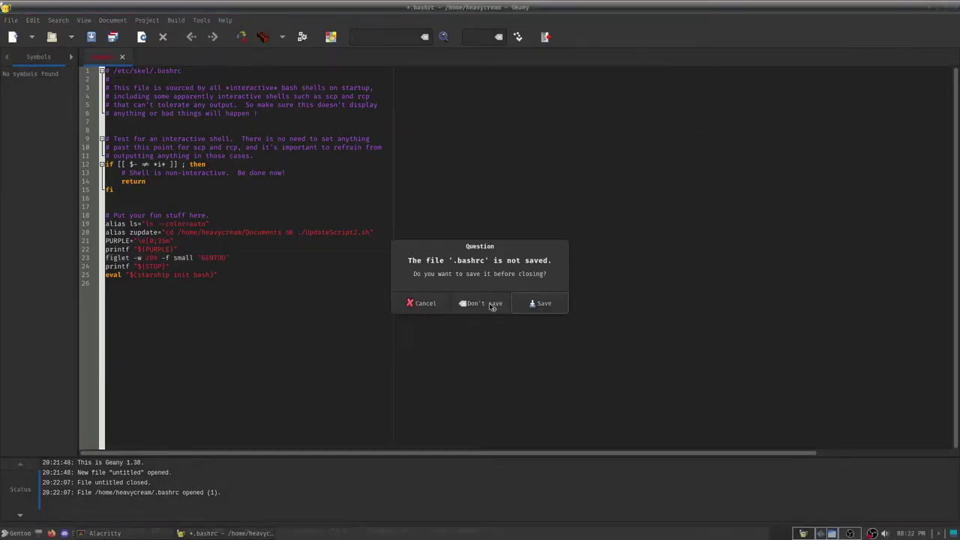
- Close Geany without saving, then pause discord-raw.mkv in VLC one second in
left_click(492, 303)
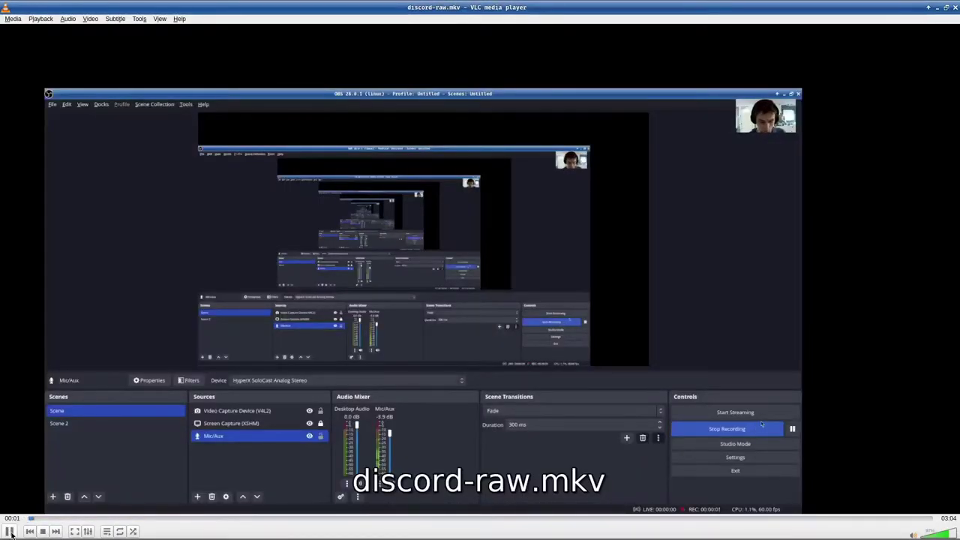
left_click(10, 532)
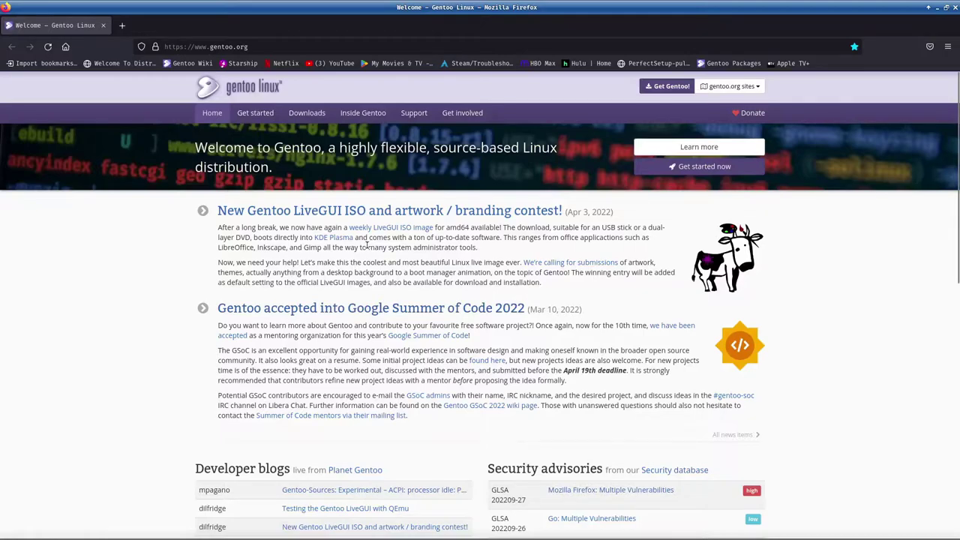
- Navigate the Gentoo Handbook to the AMD64 'Preparing the disks' chapter
left_click(701, 167)
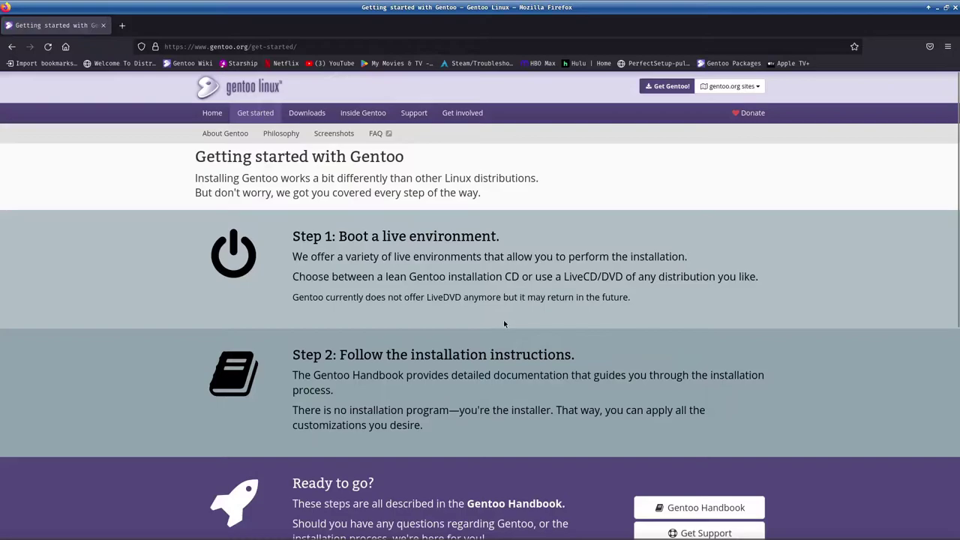
scroll(506, 324, "down", 5)
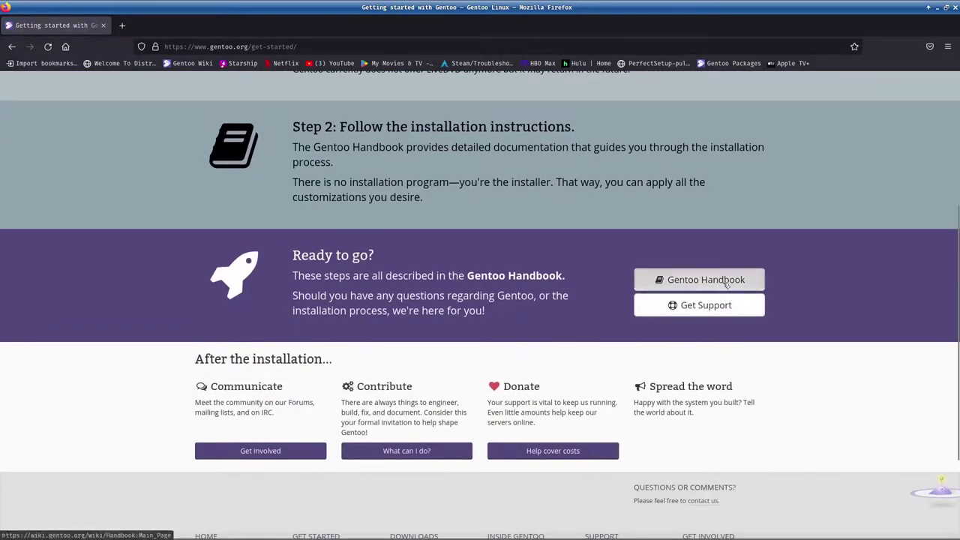
left_click(726, 285)
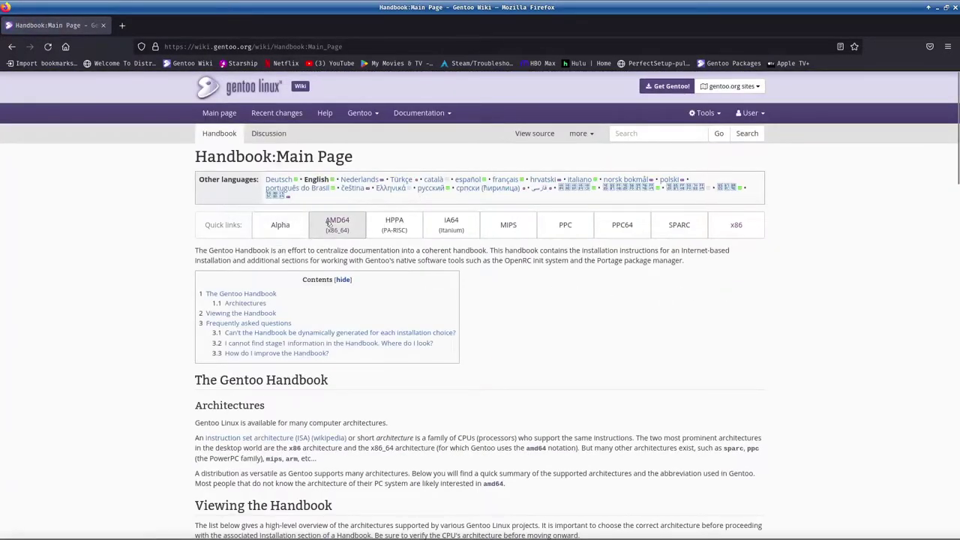
left_click(337, 225)
scroll(512, 329, "down", 3)
scroll(511, 332, "down", 3)
left_click(257, 190)
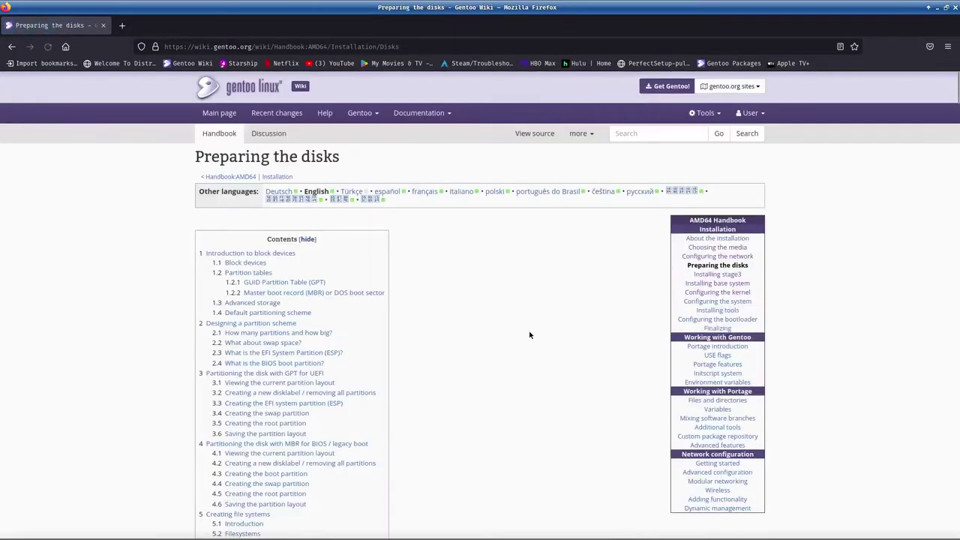
scroll(530, 333, "down", 6)
scroll(530, 335, "down", 10)
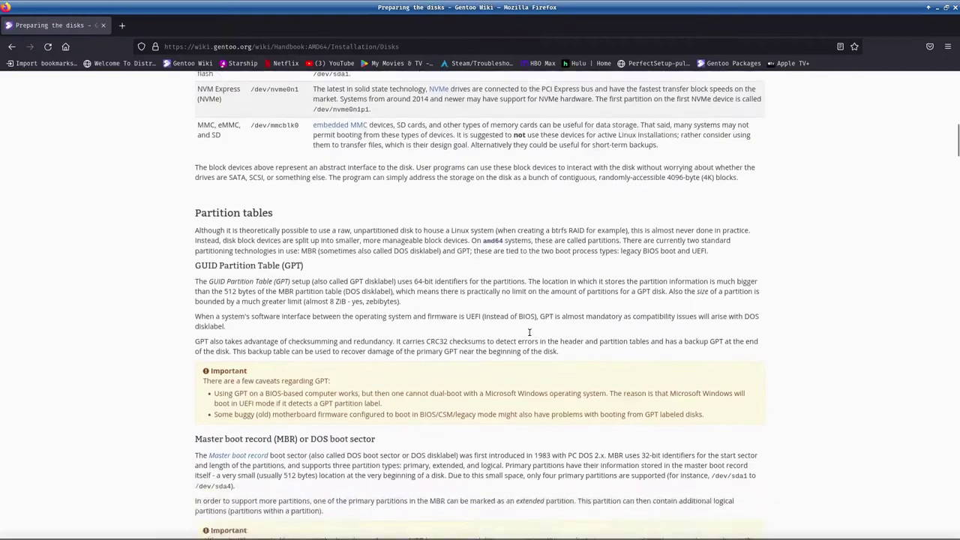
- In a private window, visit the My Movies & TV bookmark and Netflix sign-in, then close it
left_click(122, 25)
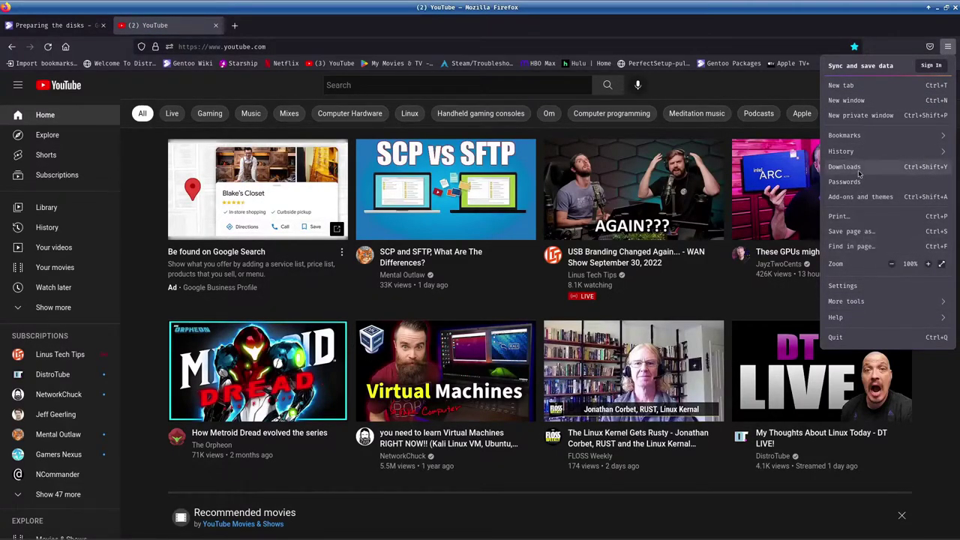
left_click(858, 115)
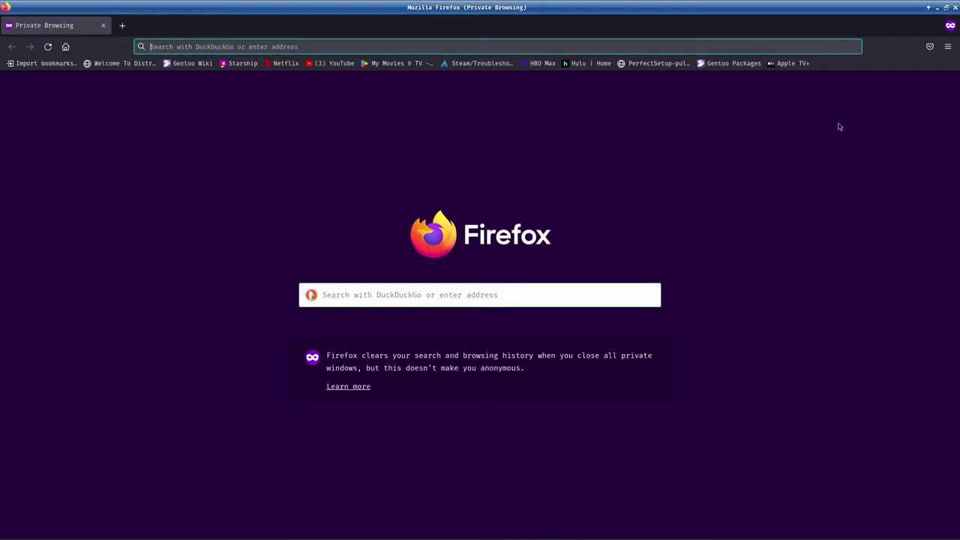
left_click(397, 63)
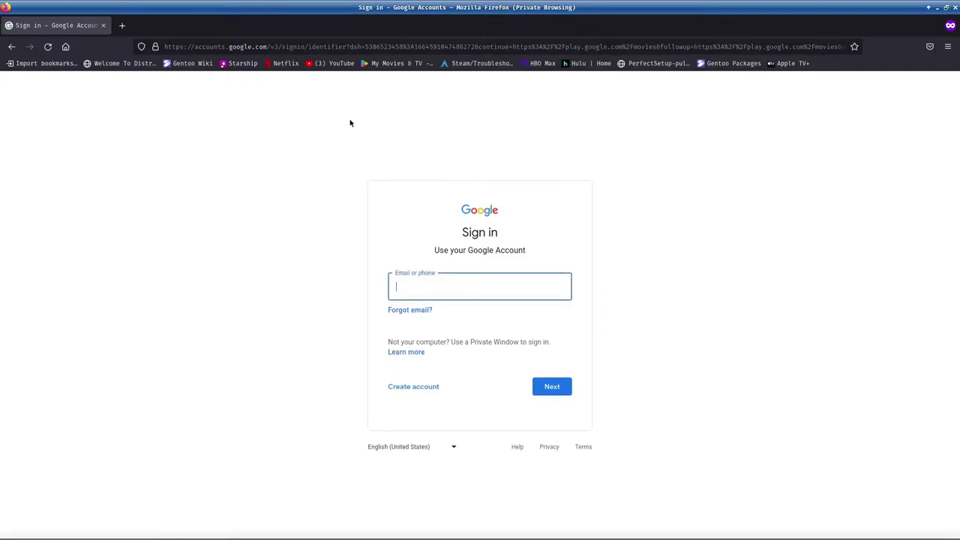
left_click(284, 64)
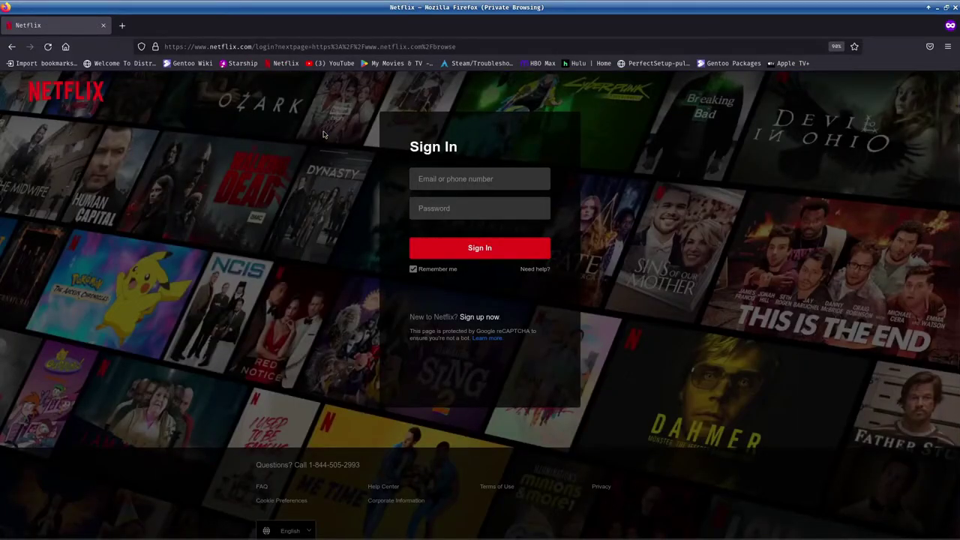
left_click(955, 8)
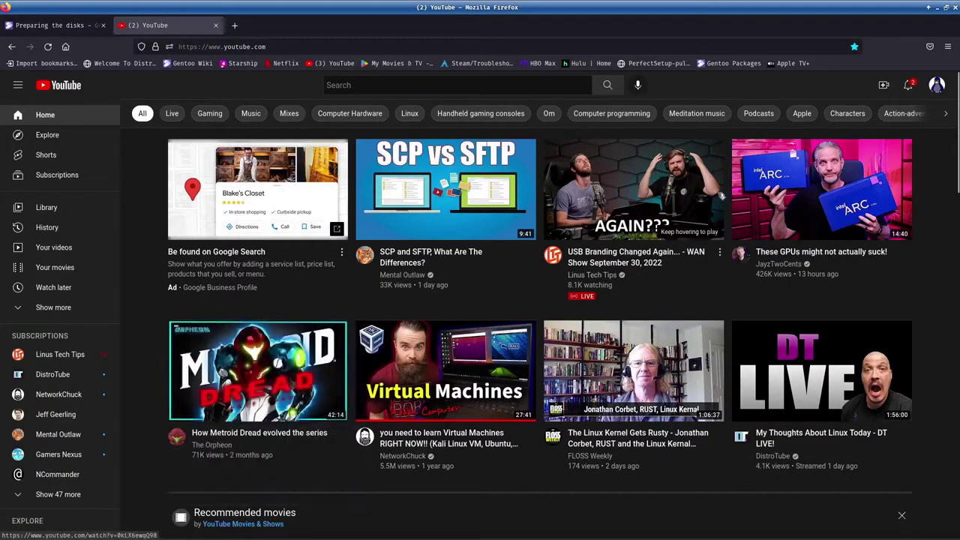
- Open a new tab to the Gentoo website, then close Firefox
scroll(686, 242, "down", 3)
scroll(685, 246, "up", 3)
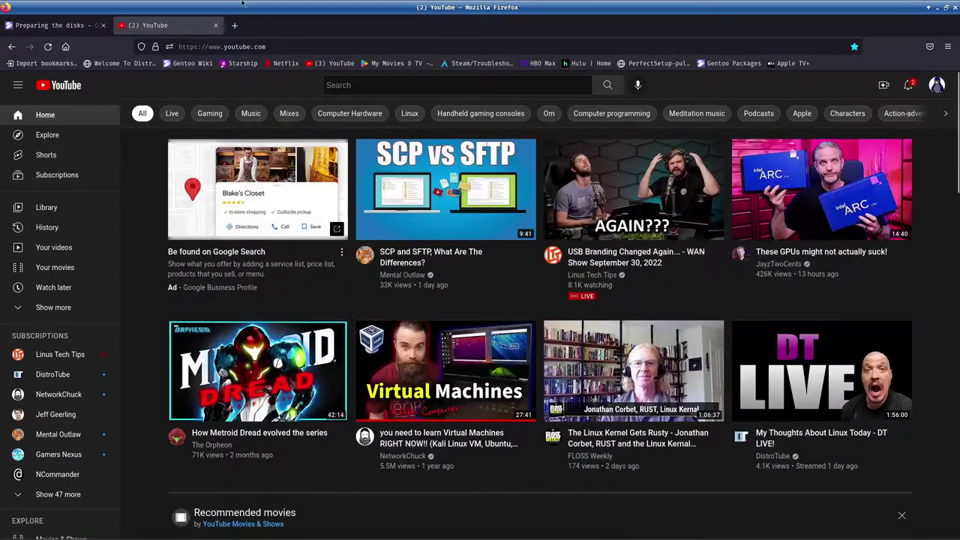
left_click(234, 24)
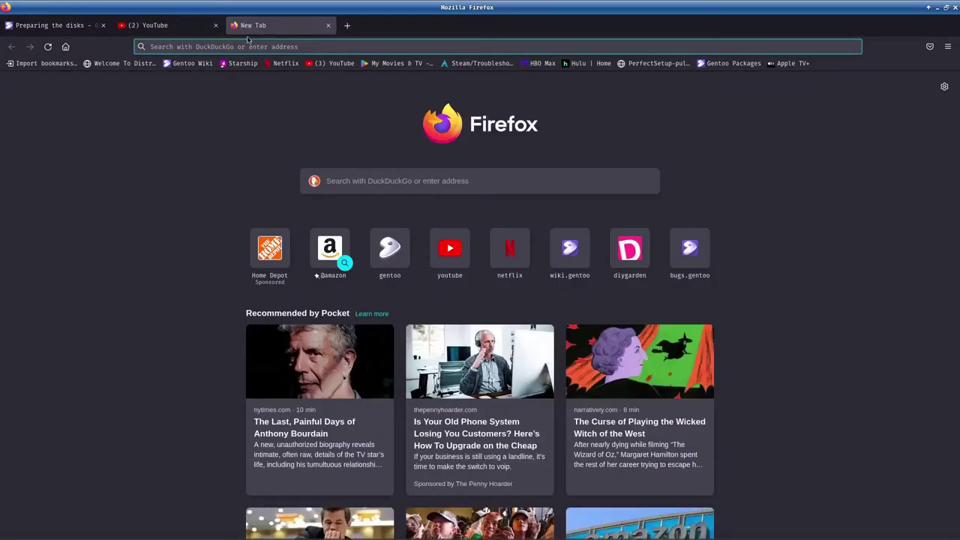
left_click(345, 181)
left_click(390, 249)
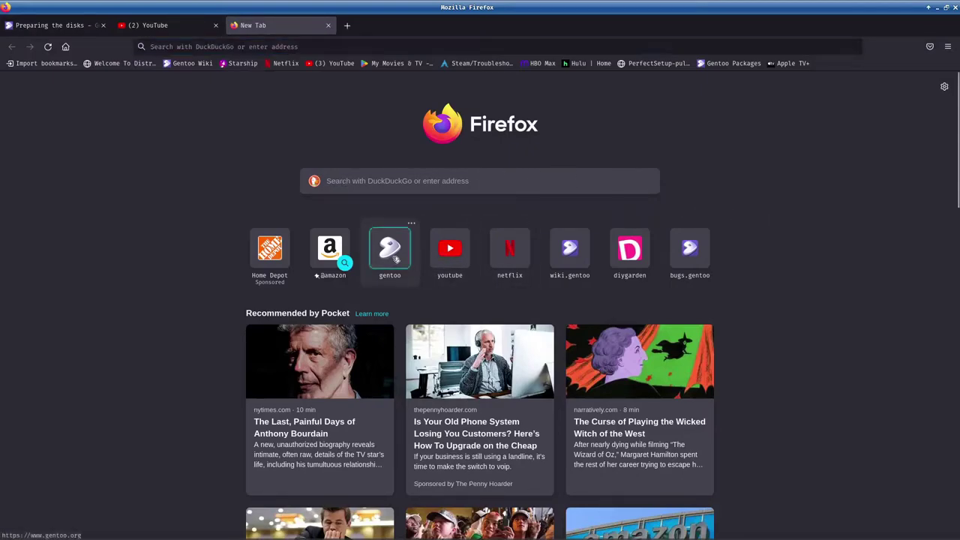
left_click(956, 8)
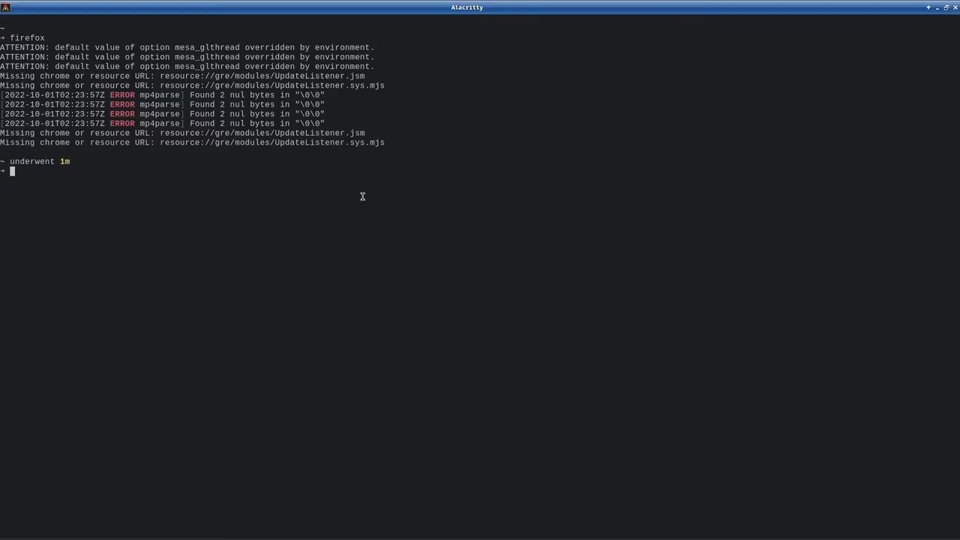
- Launch GIMP from the Xfce Graphics menu and open its File menu
left_click(11, 534)
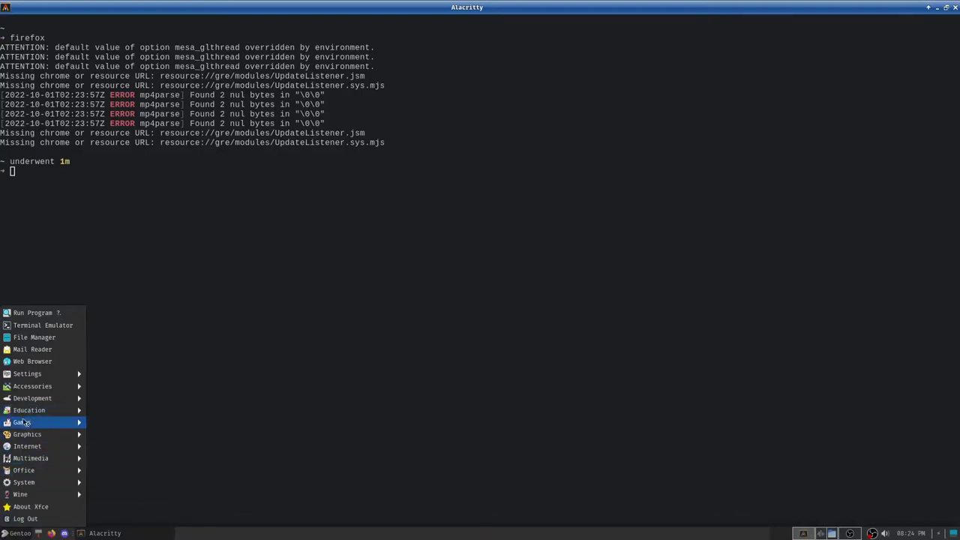
mouse_move(78, 435)
left_click(116, 458)
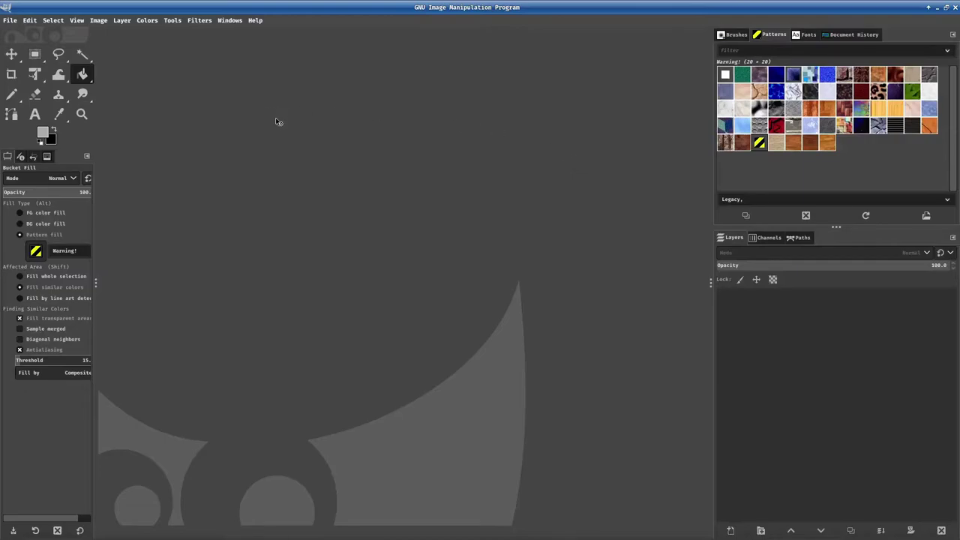
left_click(10, 21)
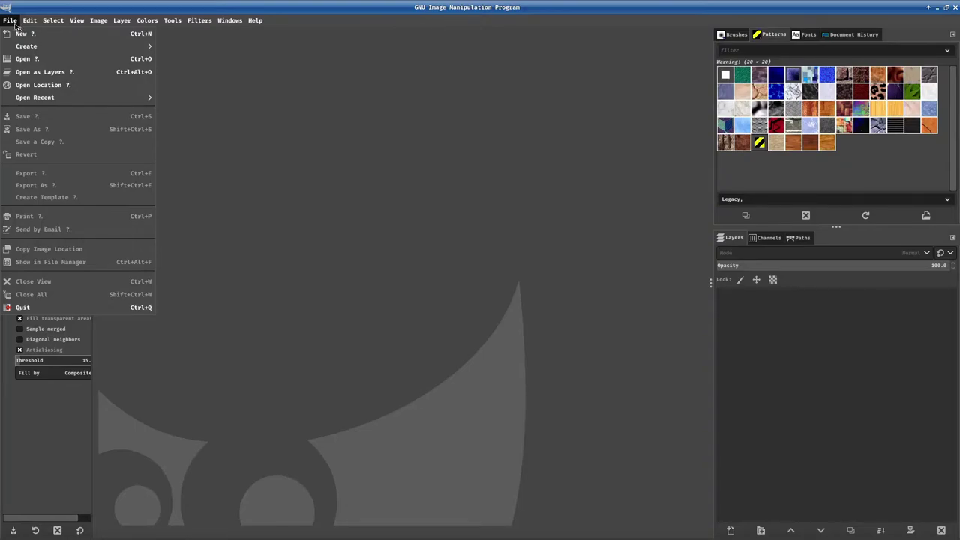
- Open Top-ten-program-thumbnail.xcf from the file chooser
left_click(27, 59)
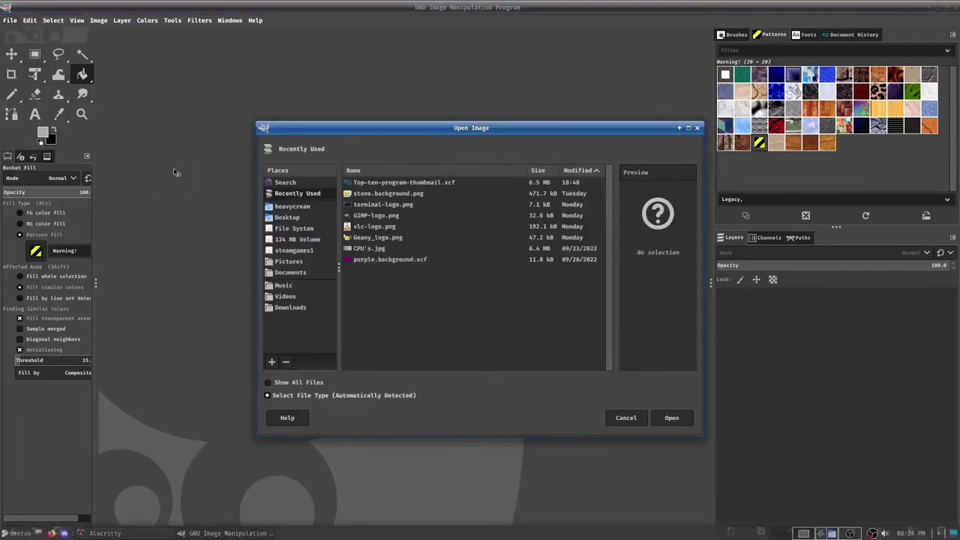
left_click(402, 184)
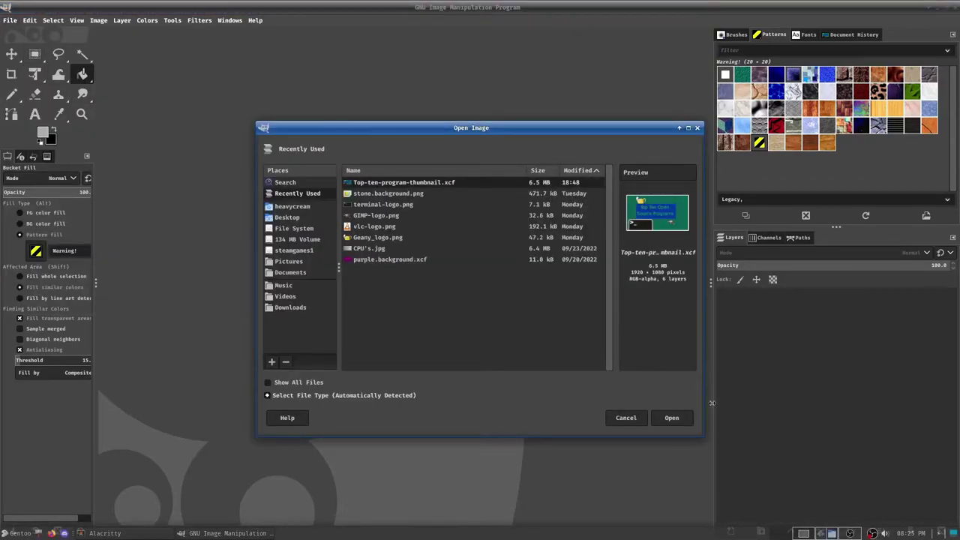
left_click(671, 418)
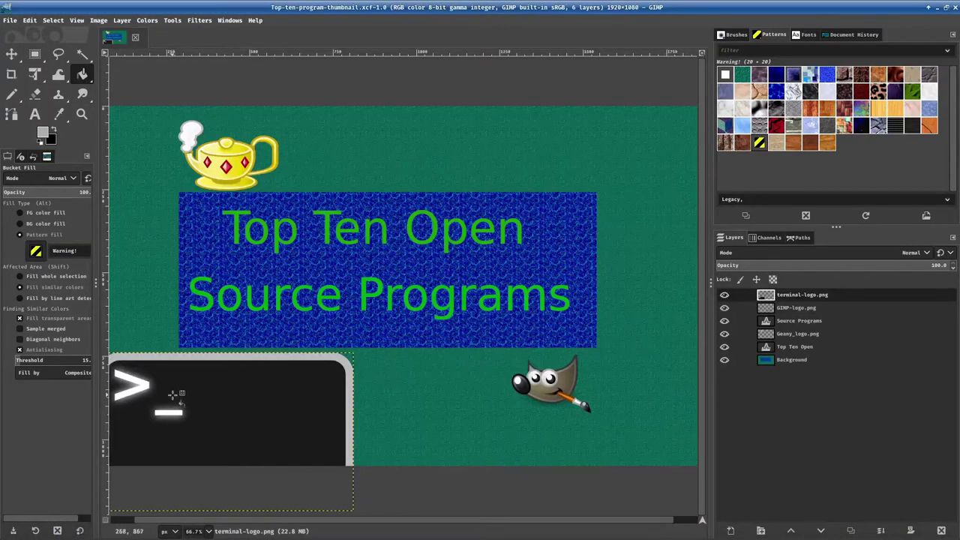
- Stripe-fill the terminal logo's screen, then the mascot on the GIMP-logo.png layer
left_click(173, 393)
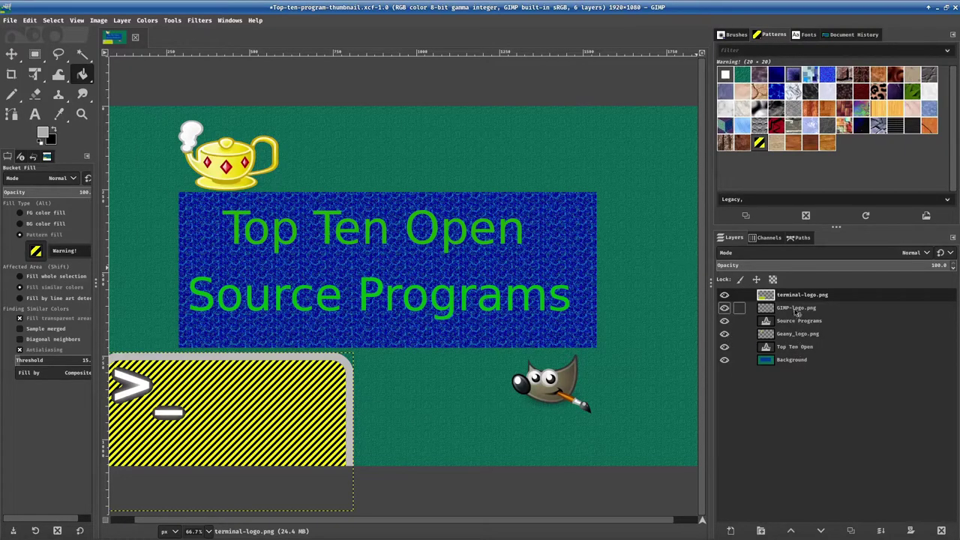
left_click(795, 308)
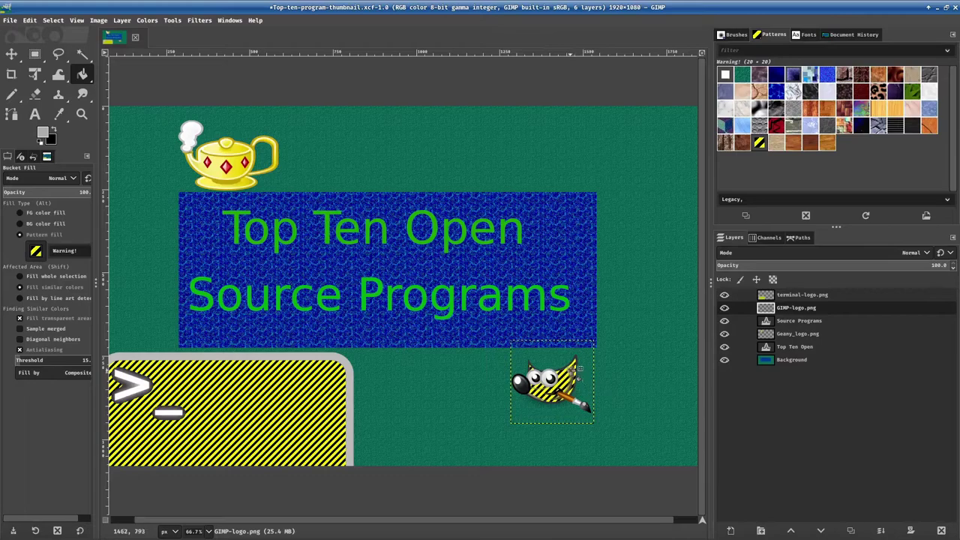
left_click(536, 395)
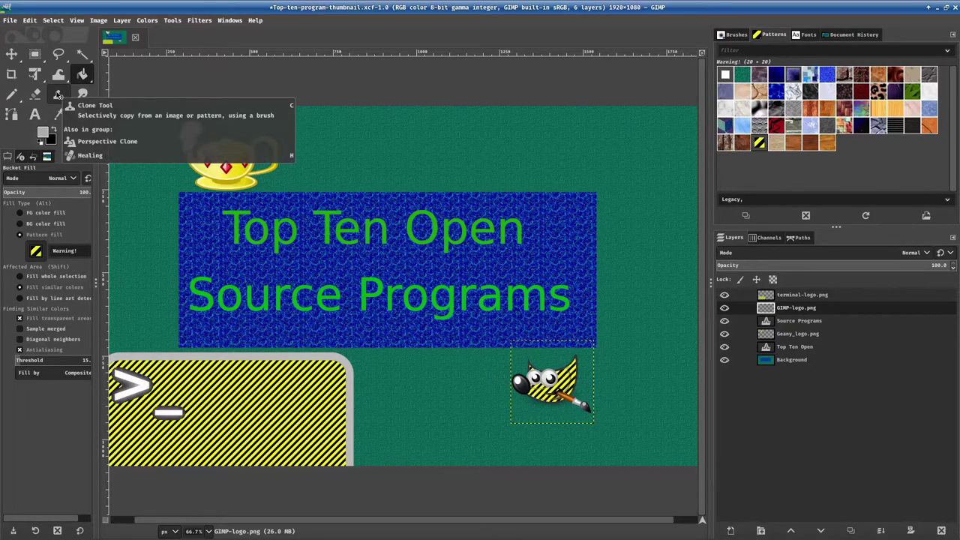
- With the Move tool, shift the teapot up-left and the terminal logo right
left_click(11, 54)
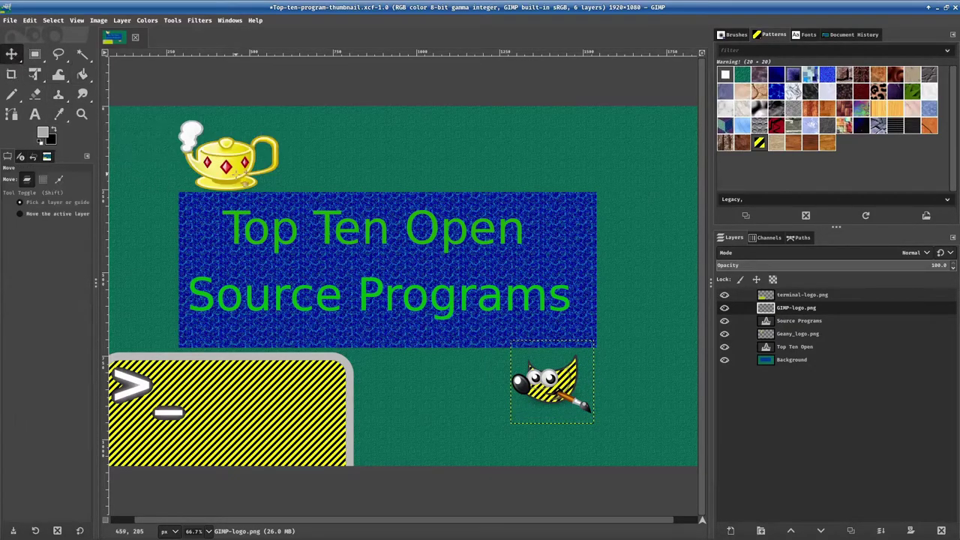
mouse_move(248, 171)
left_mouse_down()
mouse_move(323, 194)
mouse_move(384, 287)
mouse_move(298, 230)
mouse_move(295, 322)
mouse_move(284, 317)
mouse_move(273, 216)
mouse_move(273, 332)
mouse_move(219, 163)
mouse_move(253, 345)
mouse_move(195, 254)
mouse_move(210, 128)
mouse_move(210, 148)
left_mouse_up()
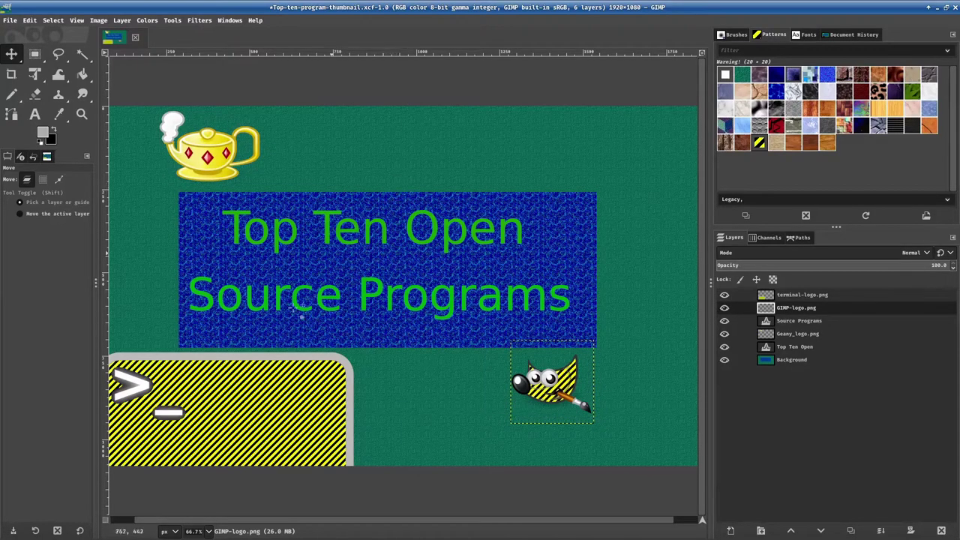
left_click_drag(266, 409, 361, 401)
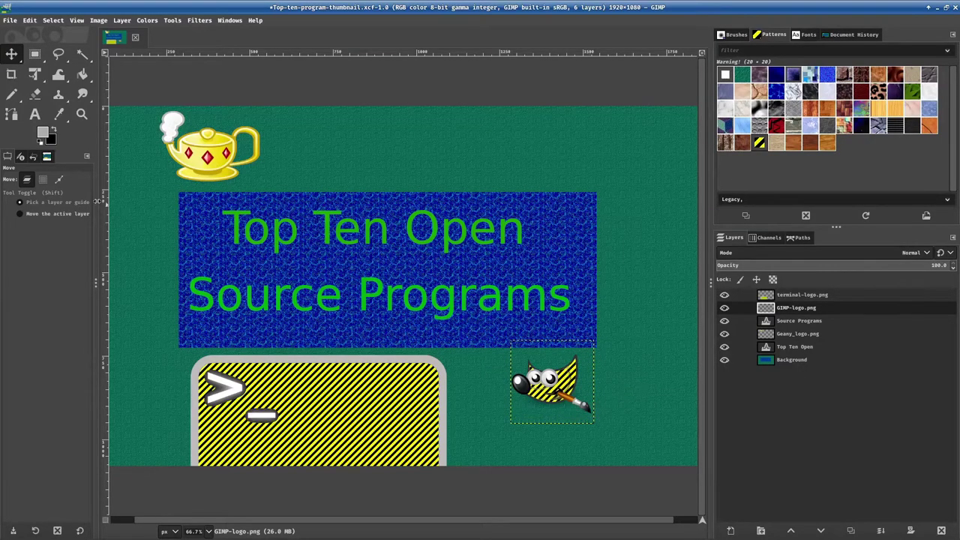
- Add Supercomputer.jpg as a new layer and shift it left and down
left_click(10, 21)
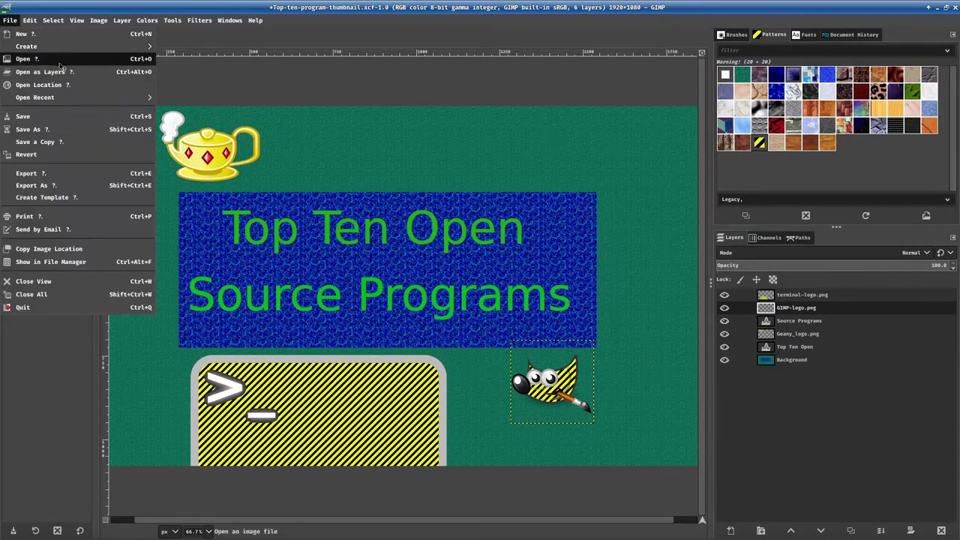
left_click(38, 72)
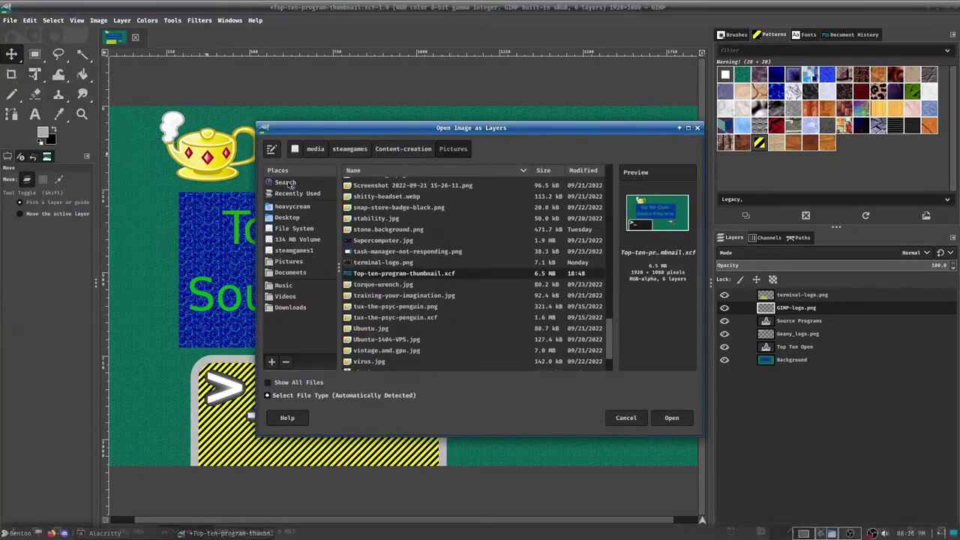
left_click(382, 240)
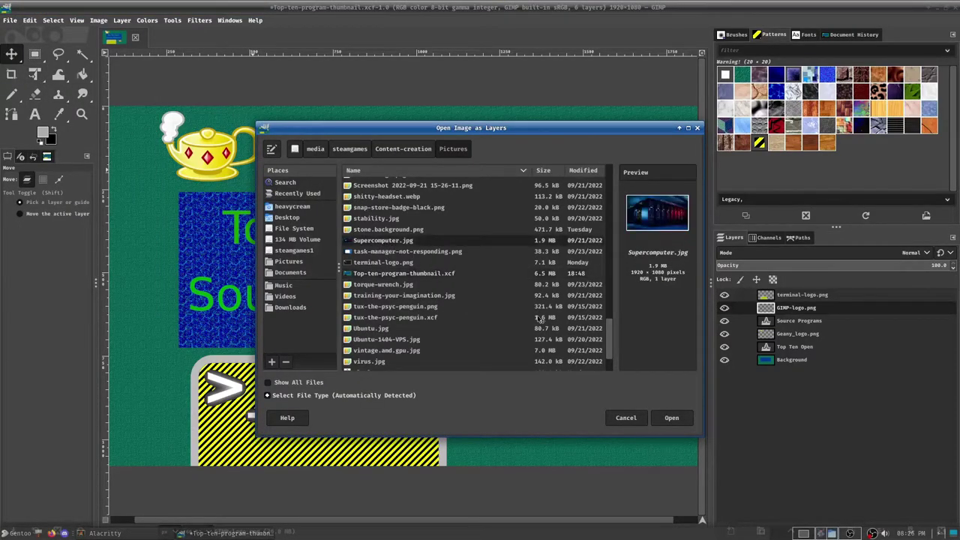
left_click(670, 417)
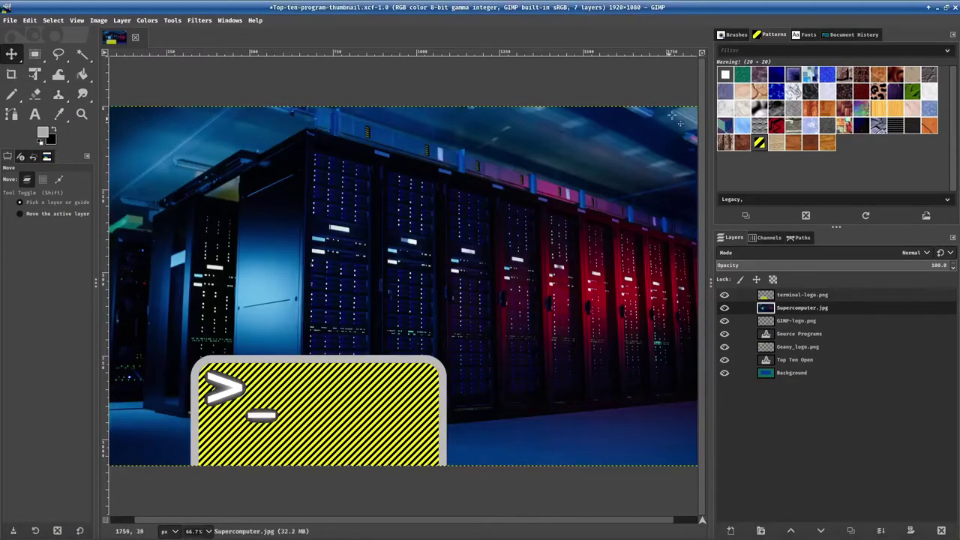
left_click_drag(684, 125, 622, 150)
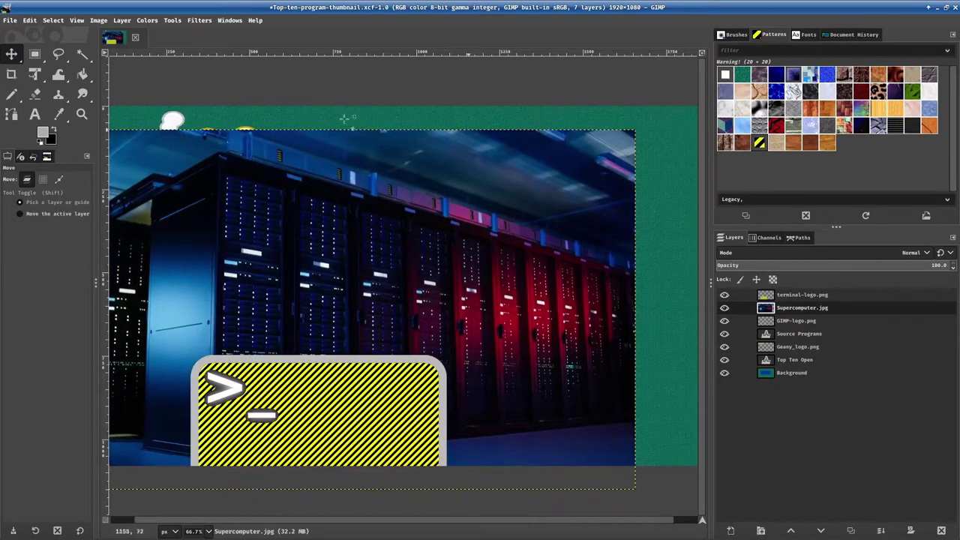
- Use the canvas context menu, then open the Supercomputer.jpg layer's context menu in the Layers dock
right_click(349, 224)
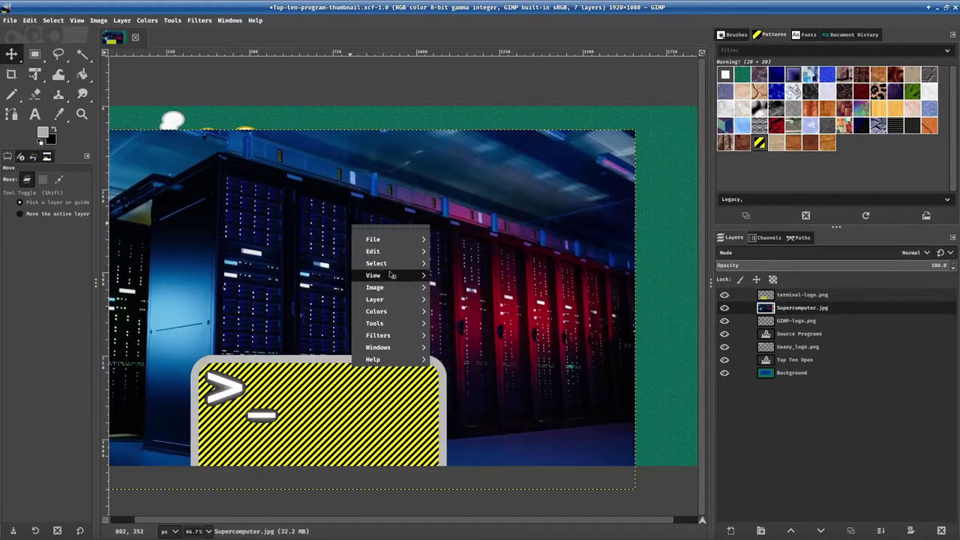
mouse_move(392, 264)
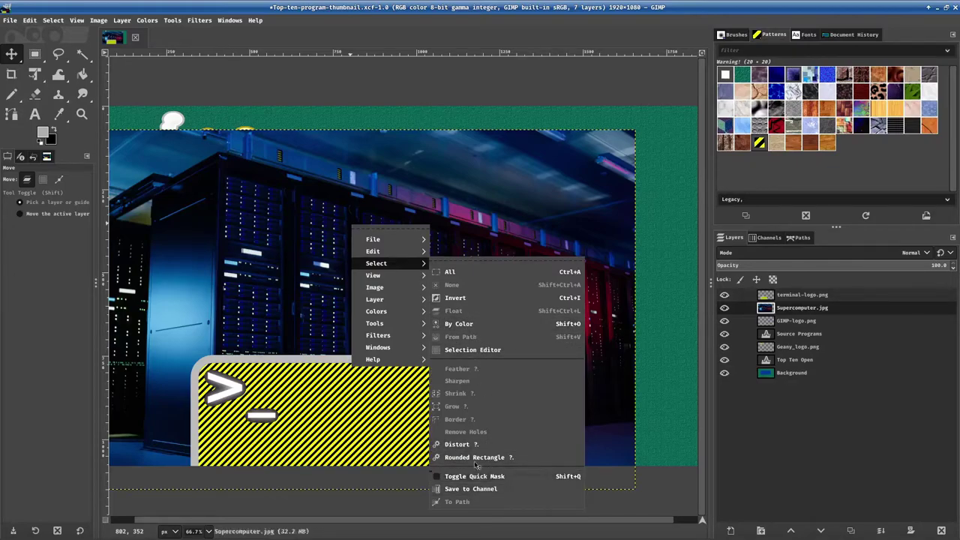
left_click(504, 457)
right_click(797, 310)
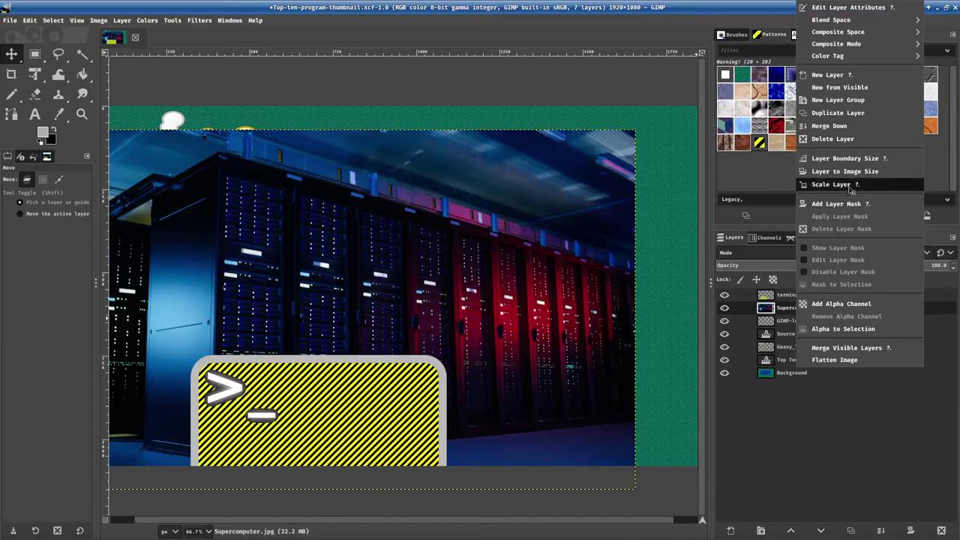
- Delete the Supercomputer layer, move the server-room image down-right, then quit GIMP discarding changes
left_click(831, 138)
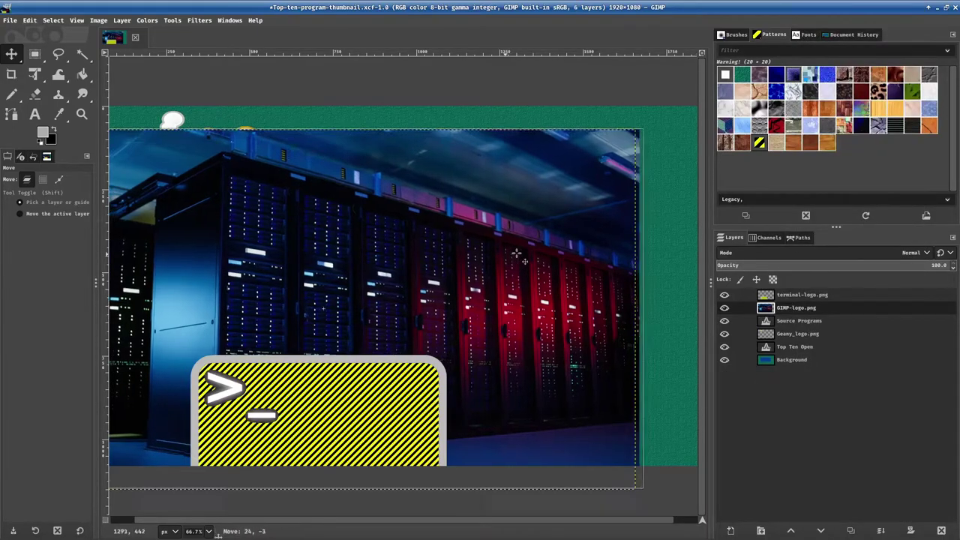
left_click_drag(521, 225, 589, 275)
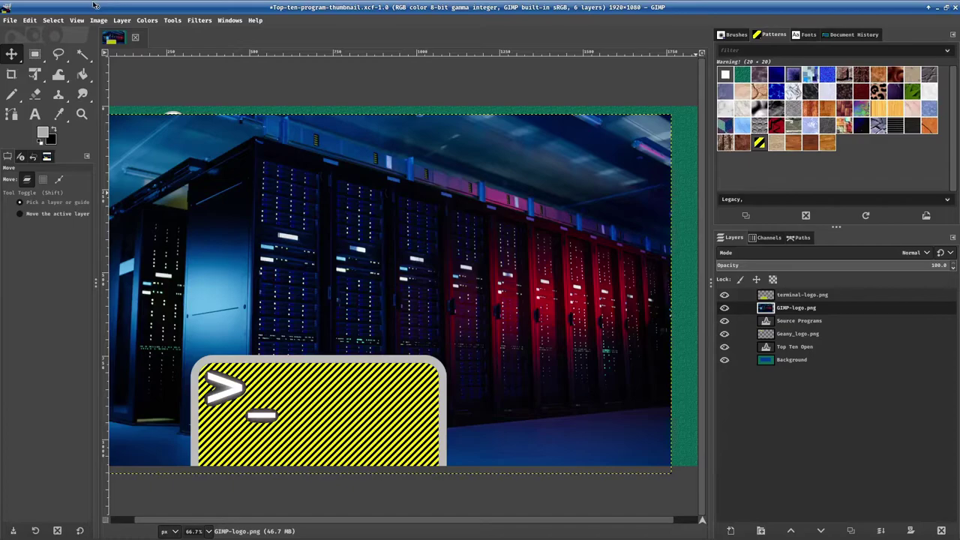
left_click(955, 7)
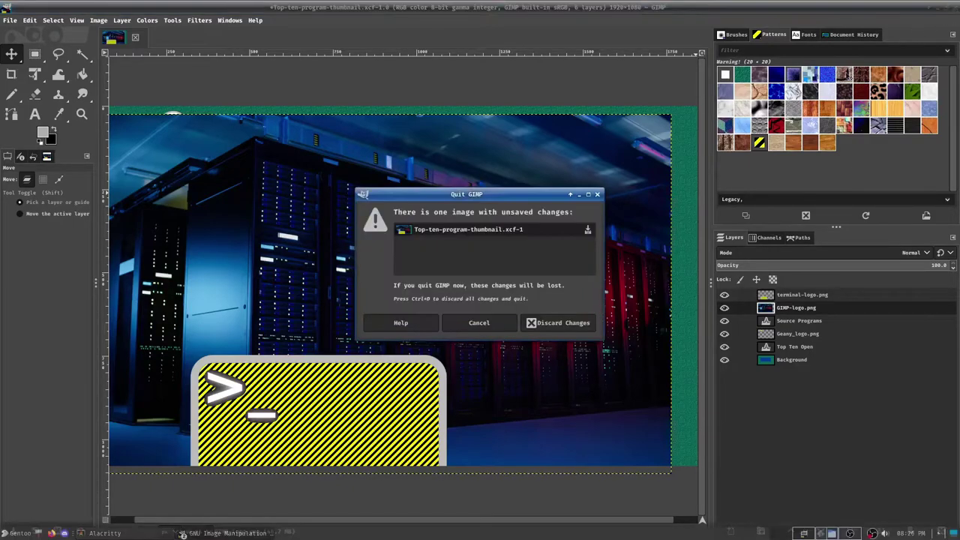
left_click(578, 327)
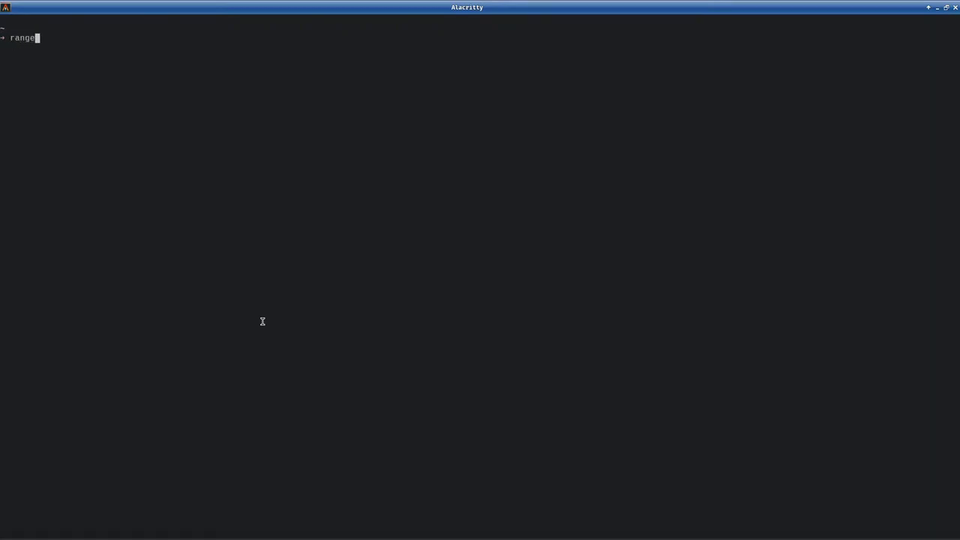
- Launch ranger, go up from home to the root folder, and enter /etc
key("Return")
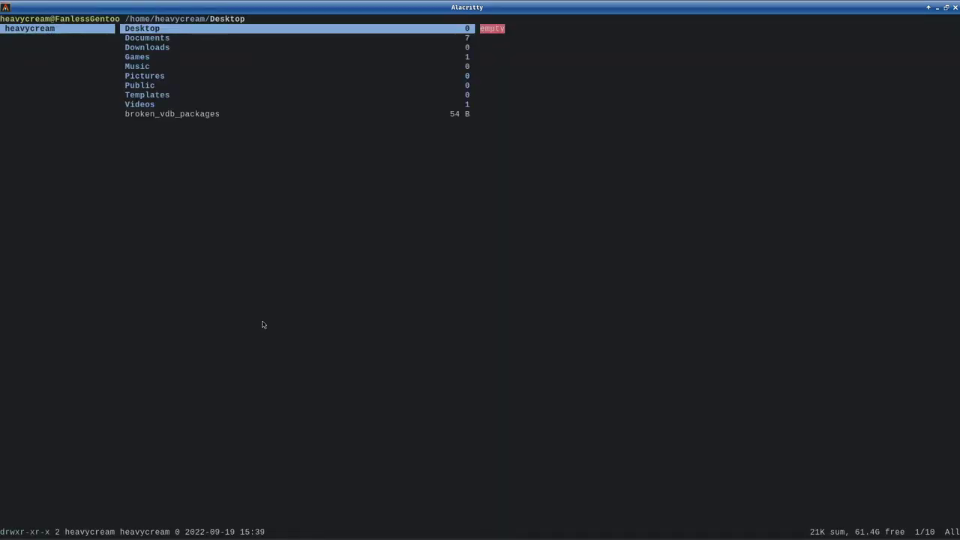
key("h")
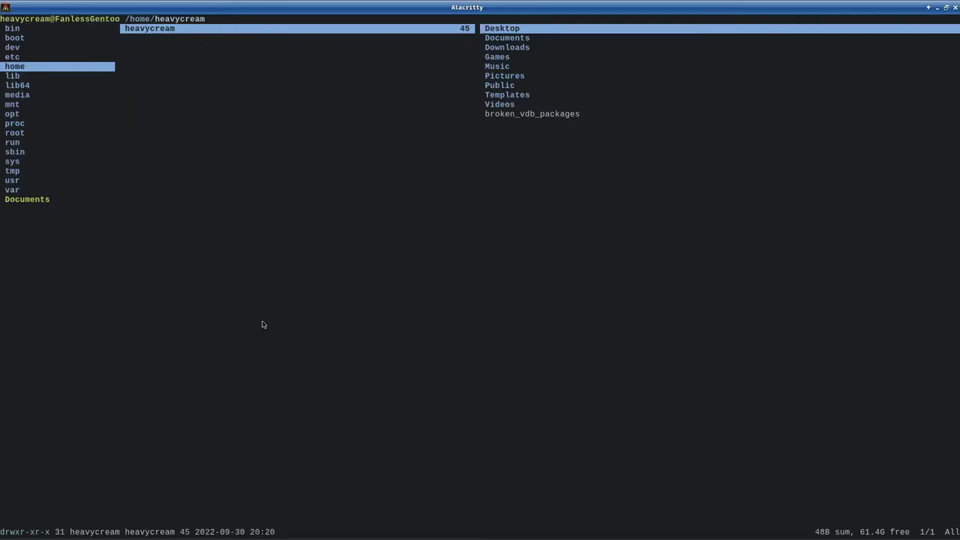
key("h")
key("j")
key("j")
key("j")
key("j")
key("j")
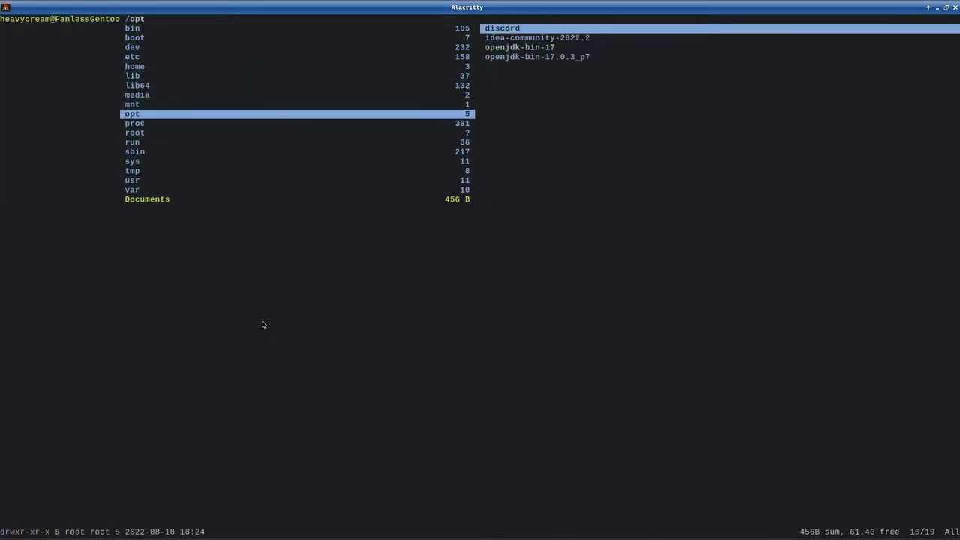
key("k")
key("k")
key("k")
key("k")
key("k")
key("k")
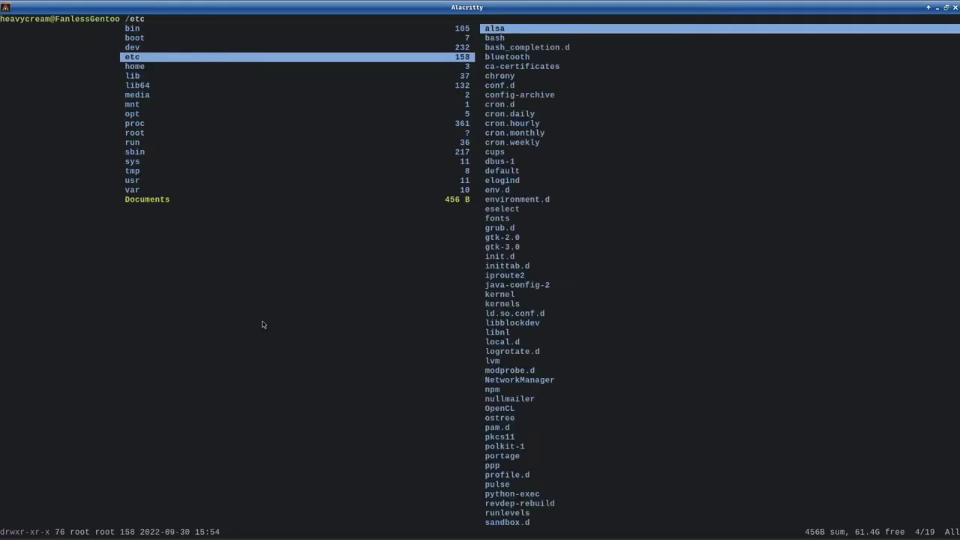
key("k")
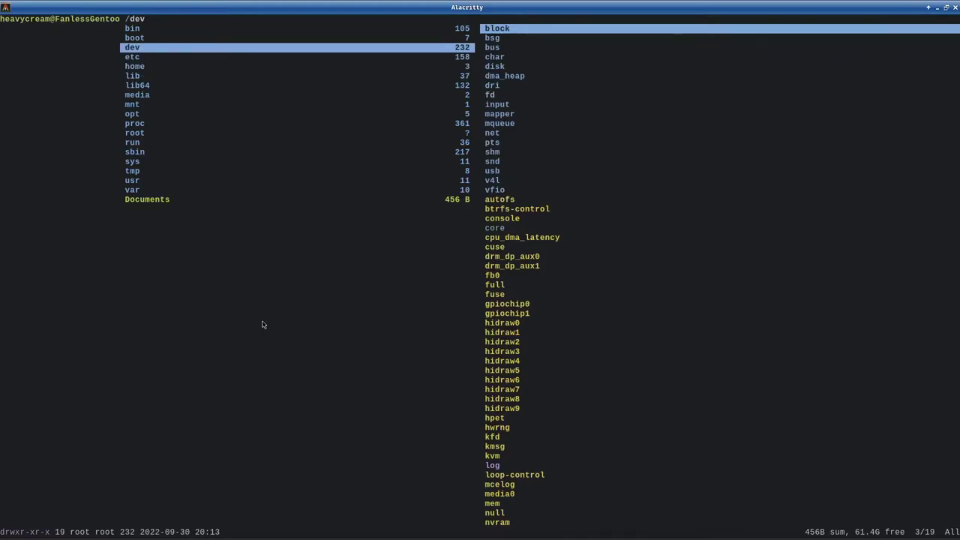
key("j")
key("j")
key("j")
key("j")
key("j")
key("k")
key("k")
key("k")
key("k")
key("l")
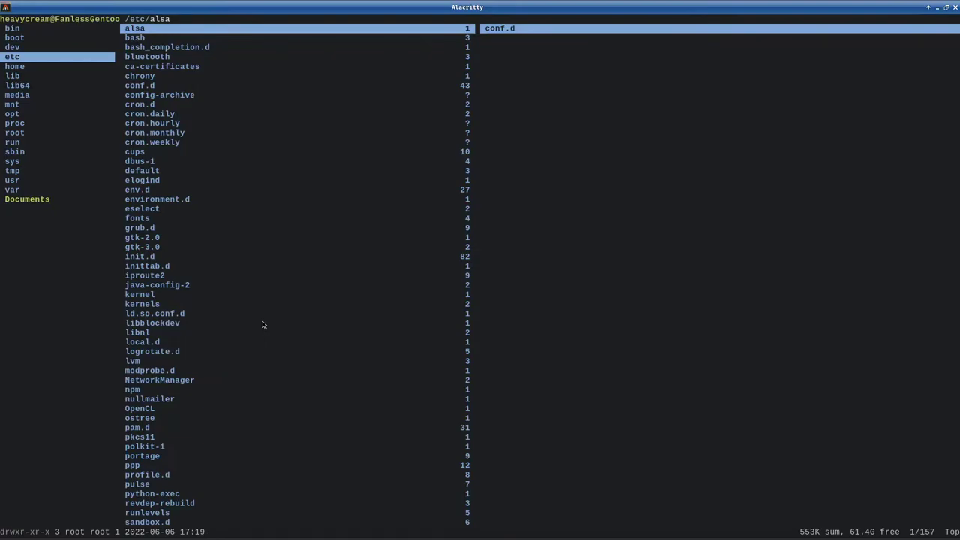
- Step down through the /etc contents to wpa_supplicant and begin a search
key("j")
key("j")
key("j")
key("j")
key("j")
key("j")
key("j")
key("j")
key("j")
key("j")
key("j")
key("j")
key("j")
key("j")
key("j")
key("j")
key("j")
key("j")
key("j")
key("j")
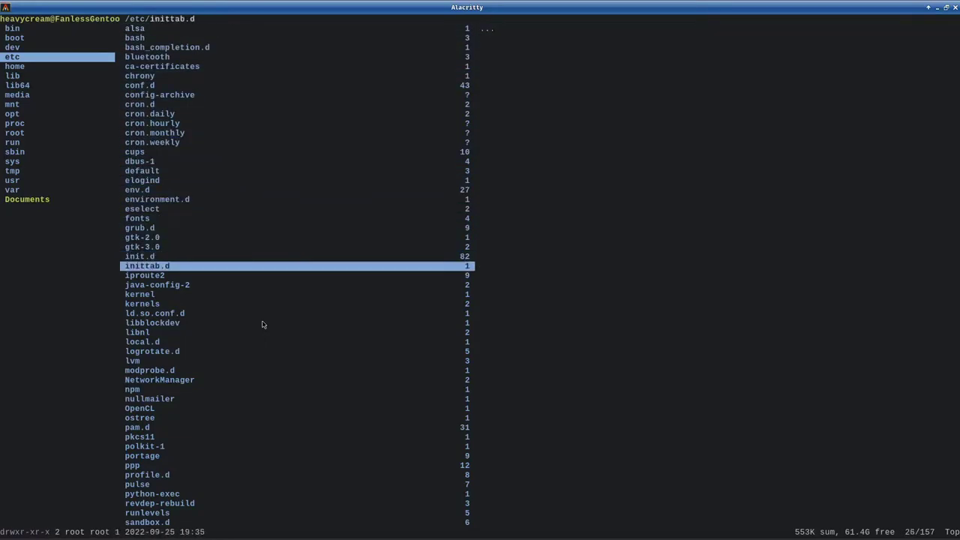
key("j")
key("j")
key("j")
key("j")
key("j")
key("j")
key("j")
key("j")
key("j")
key("j")
key("j")
key("j")
key("j")
key("j")
key("j")
key("j")
key("j")
key("j")
key("j")
key("j")
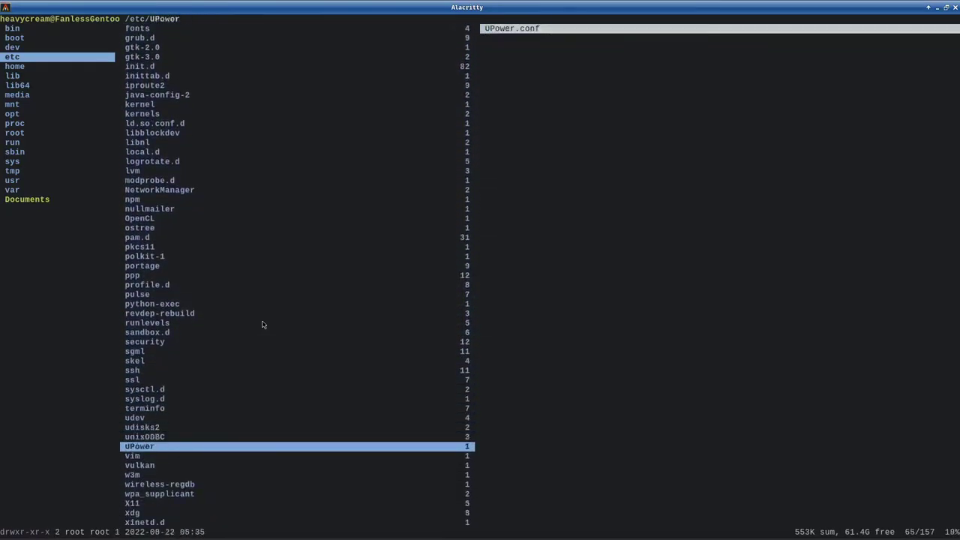
key("Down")
key("Down")
key("Down")
key("Down")
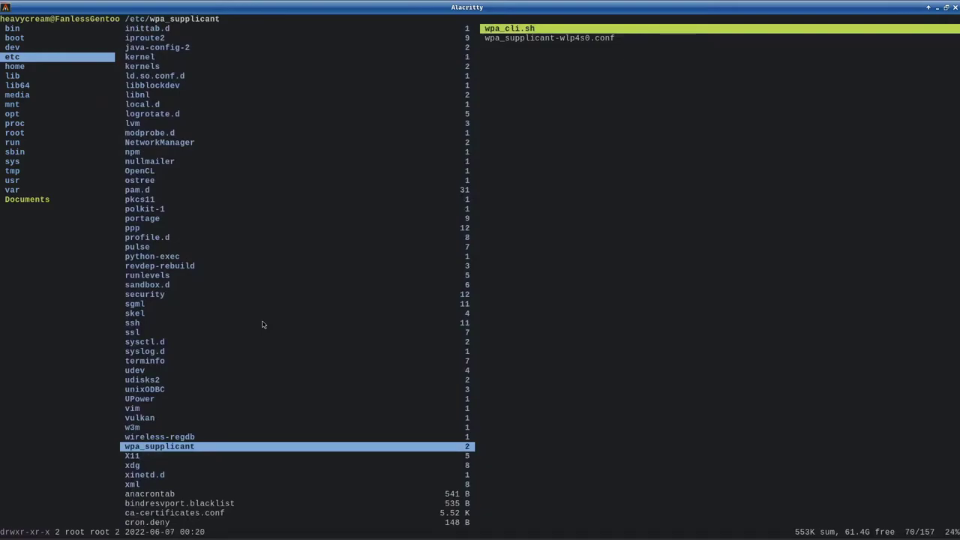
key("slash")
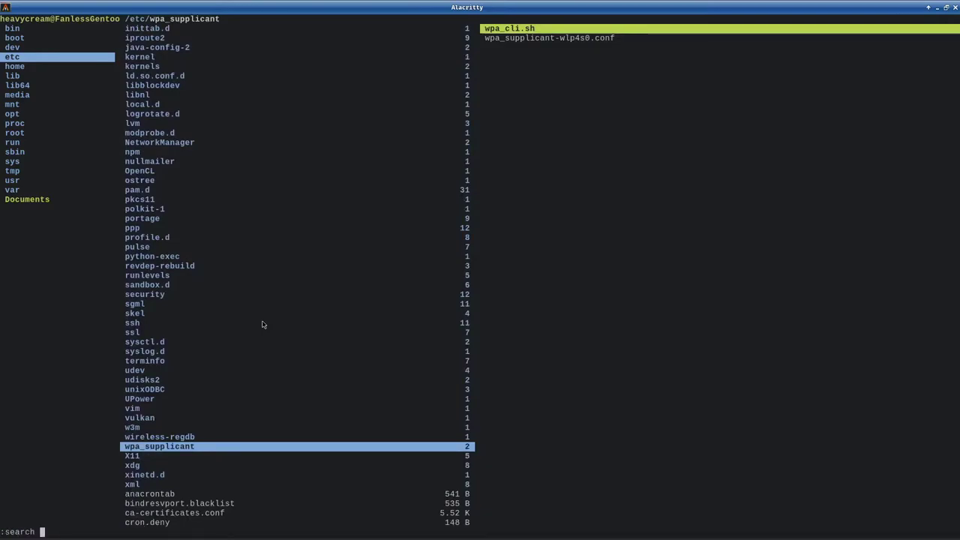
- Search for 'portage', enter /etc/portage, and preview make.conf and package.license
type("portage")
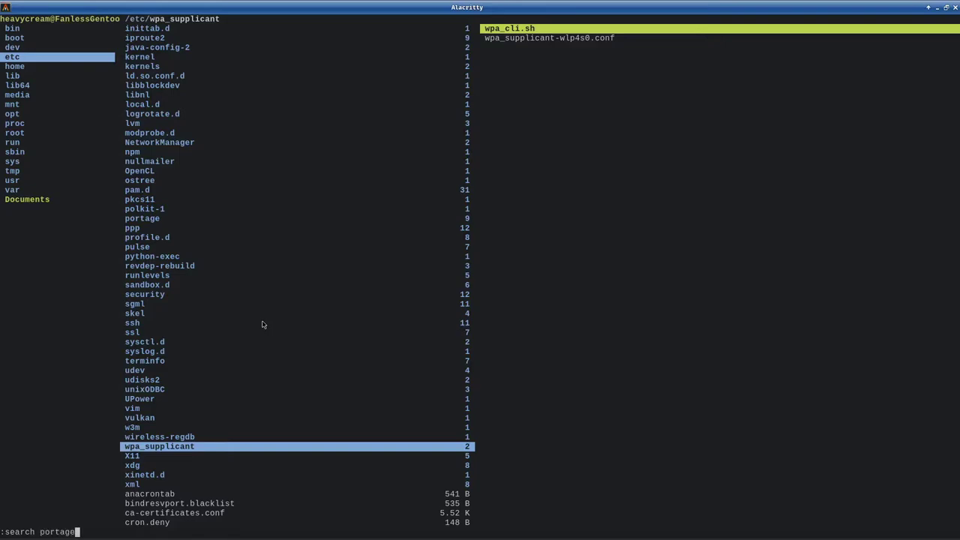
key("Return")
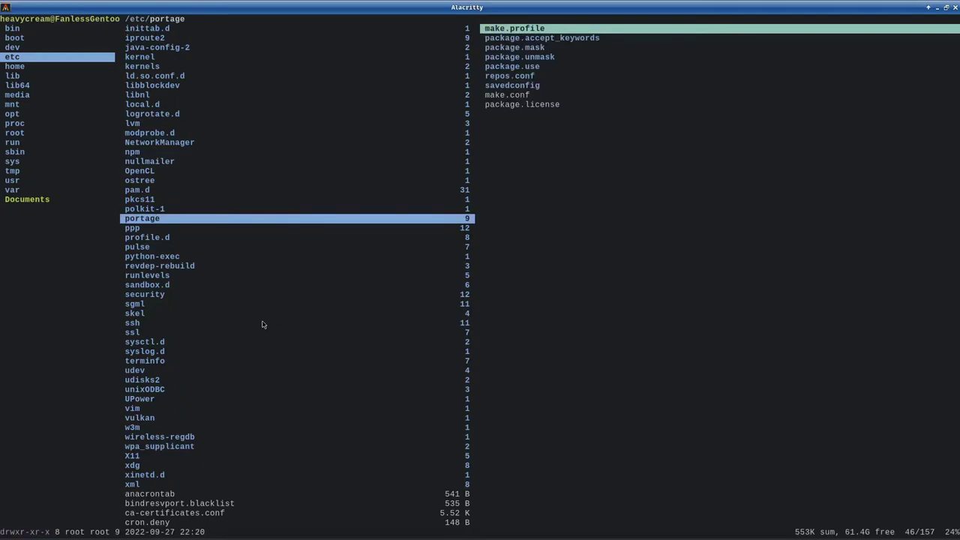
key("l")
key("j")
key("j")
key("j")
key("j")
key("j")
key("j")
key("j")
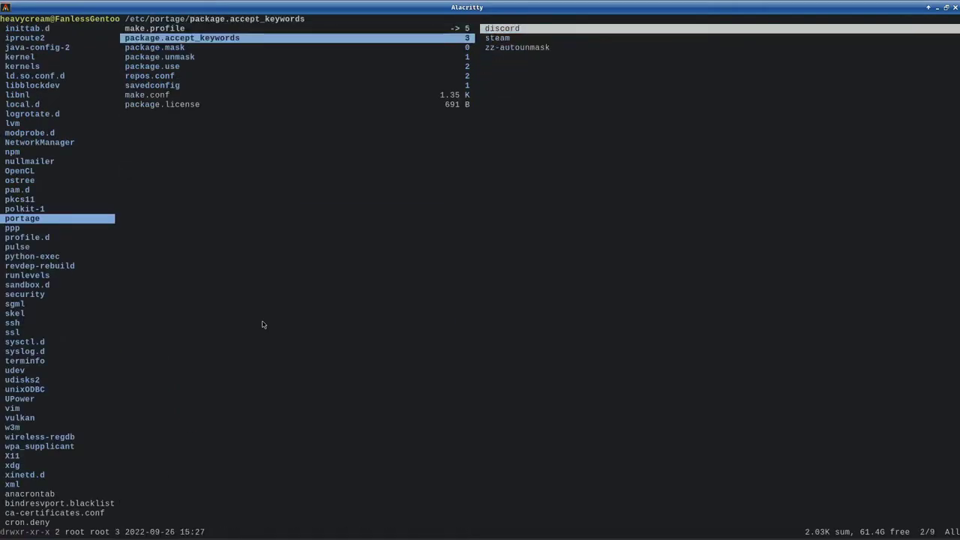
key("j")
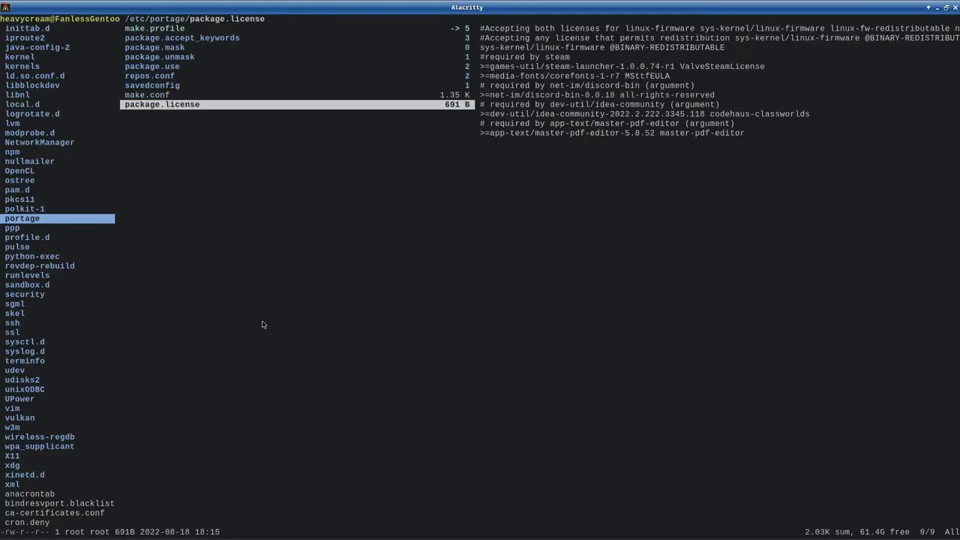
key("k")
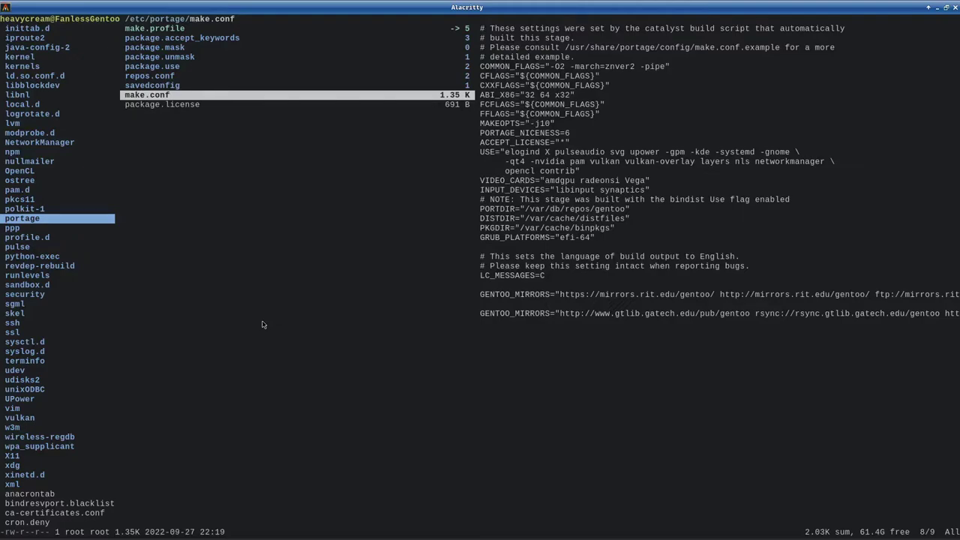
key("j")
key("k")
type("l")
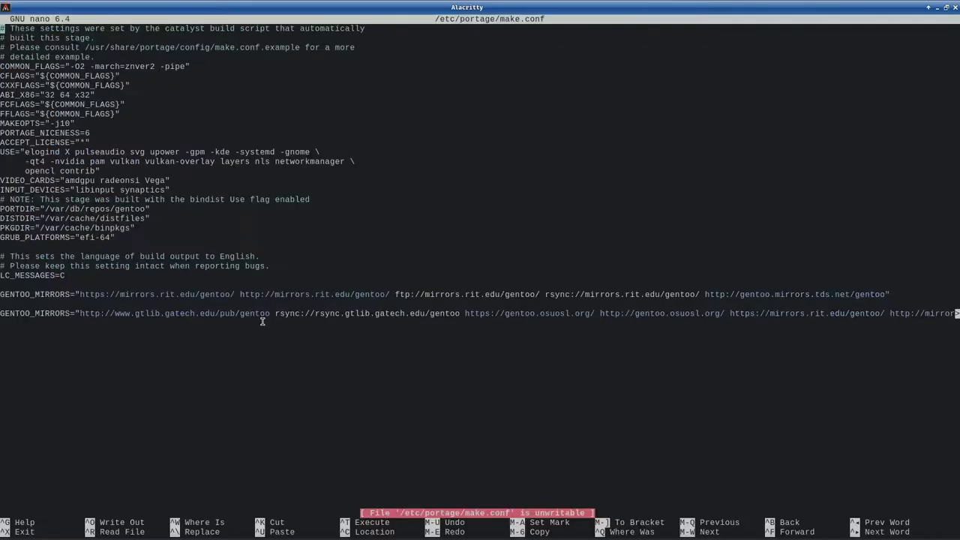
type("k")
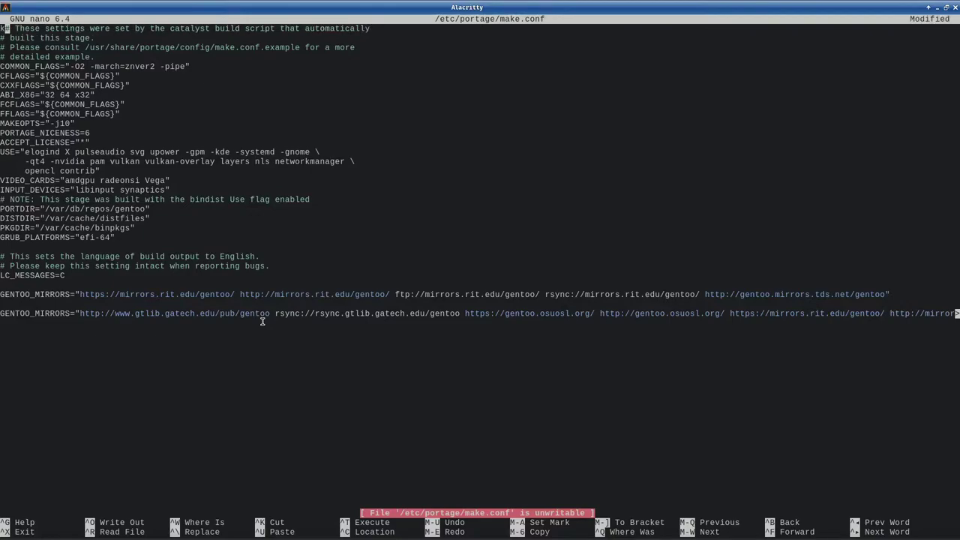
key("BackSpace")
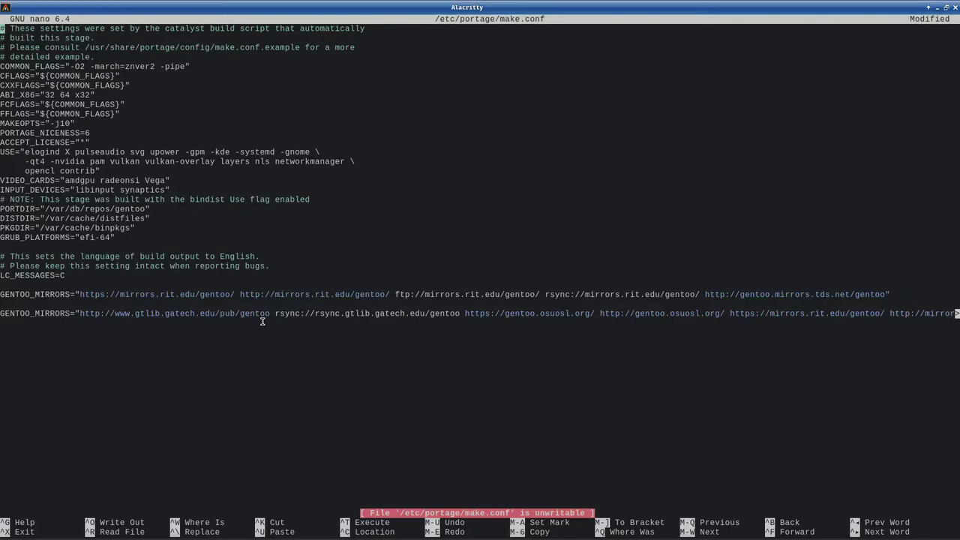
key("ctrl+x")
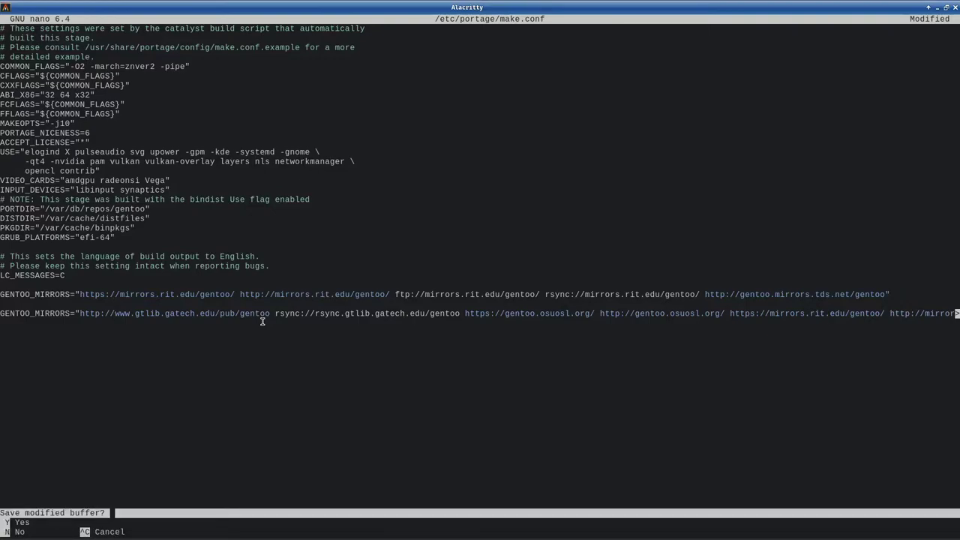
- Answer y to nano's save prompt, go up to /etc, and quit ranger with :q
key("y")
key("Return")
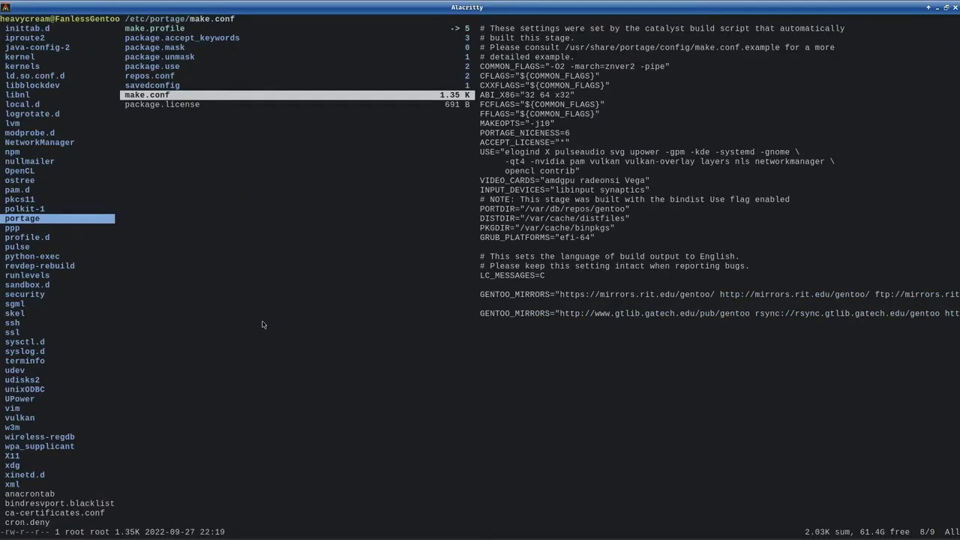
key("h")
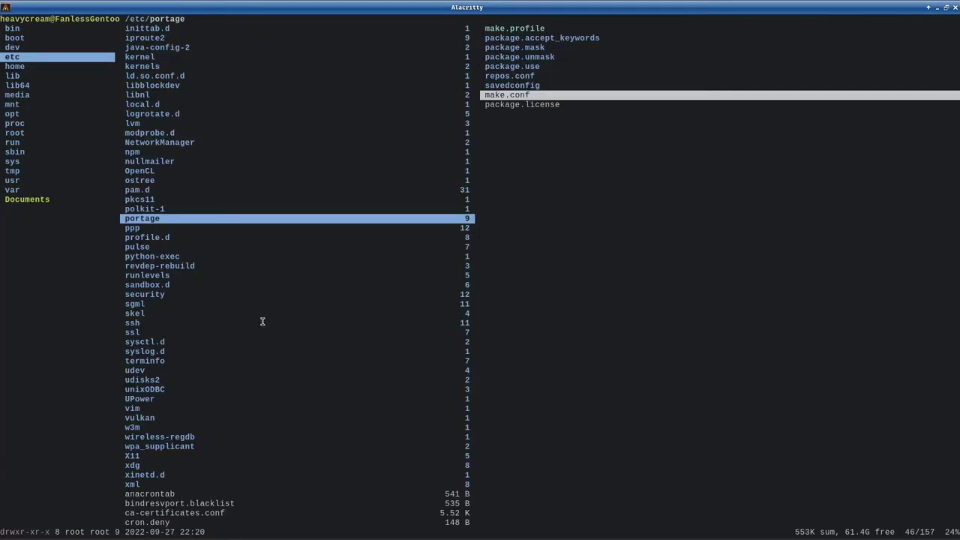
key("colon")
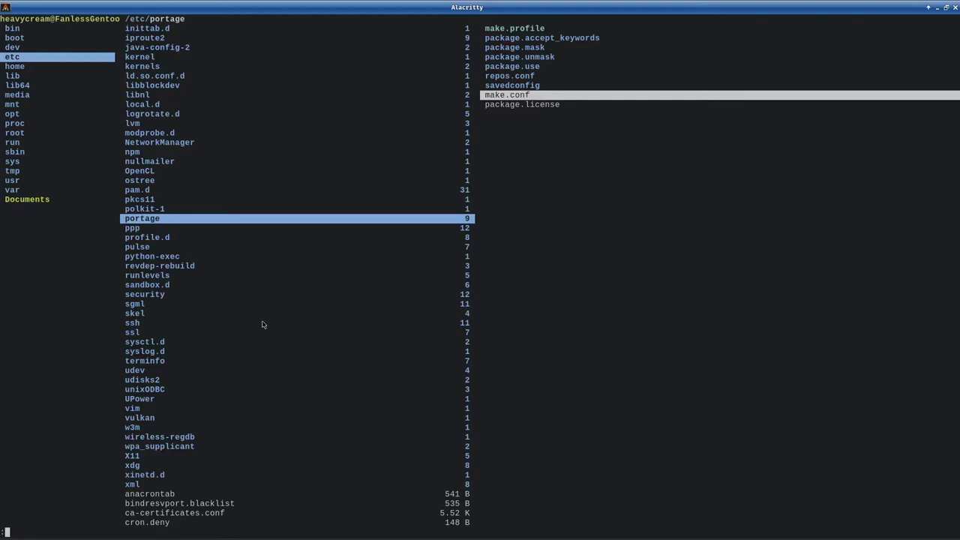
type("q")
key("Return")
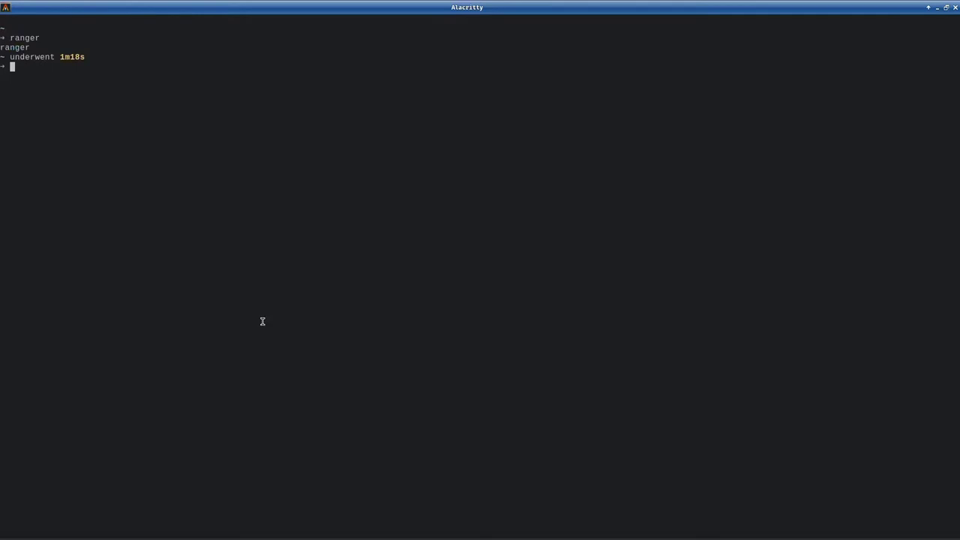
- Launch gkrellm, move its panel to the right, and open its Configuration window
type("gkt")
type("ellm")
key("Return")
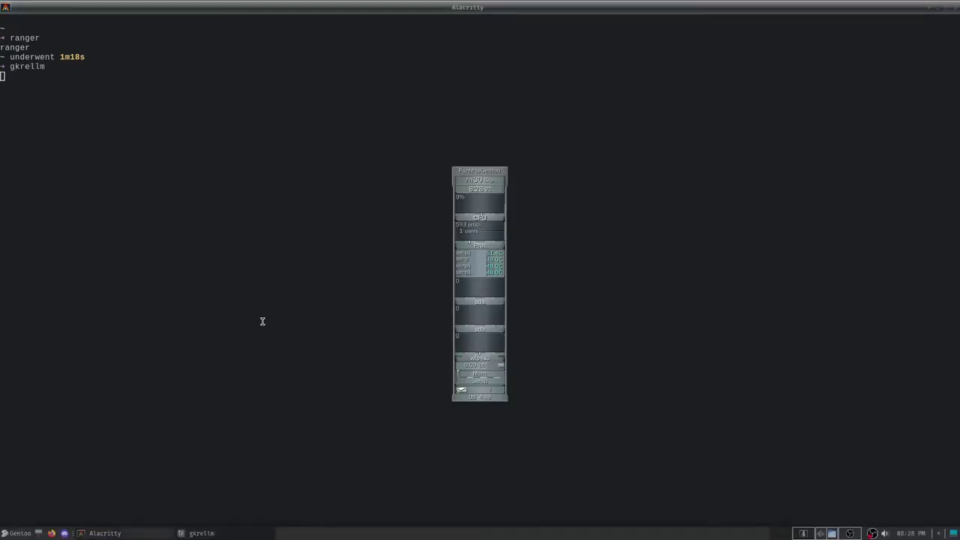
left_click_drag(500, 175, 738, 151)
right_click(738, 151)
left_click(763, 159)
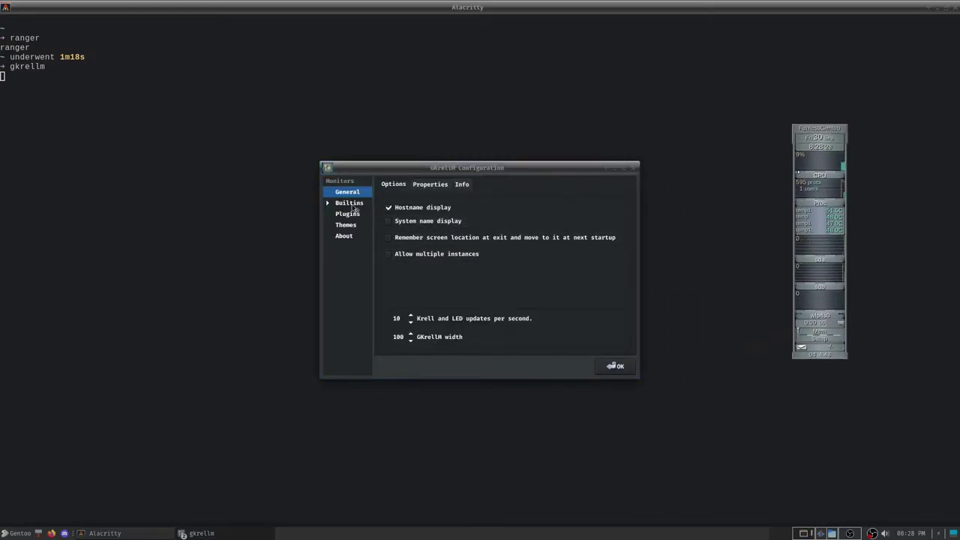
- Inspect Builtins > Sensors, expanding and collapsing the Fans, Voltages and Temperatures groups
left_click(329, 204)
left_click(356, 214)
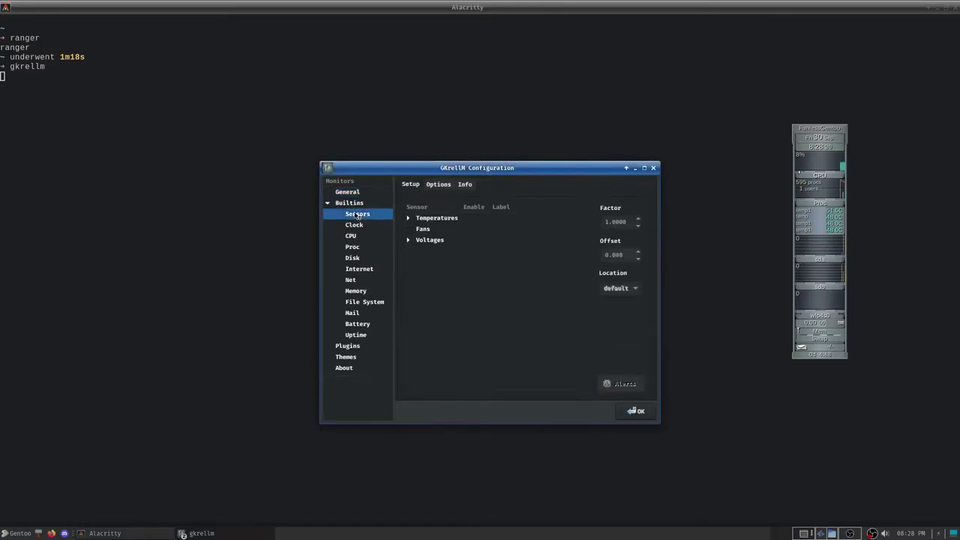
left_click(423, 231)
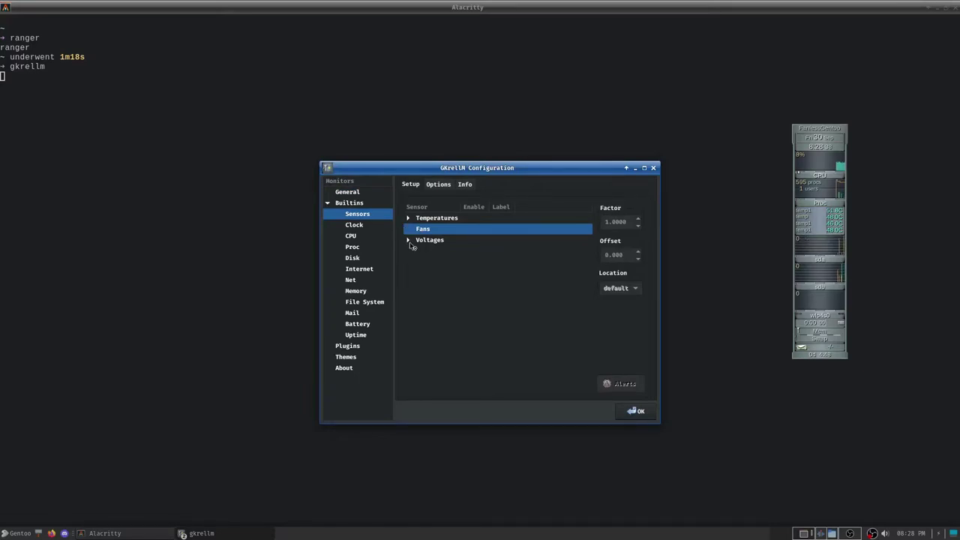
left_click(409, 244)
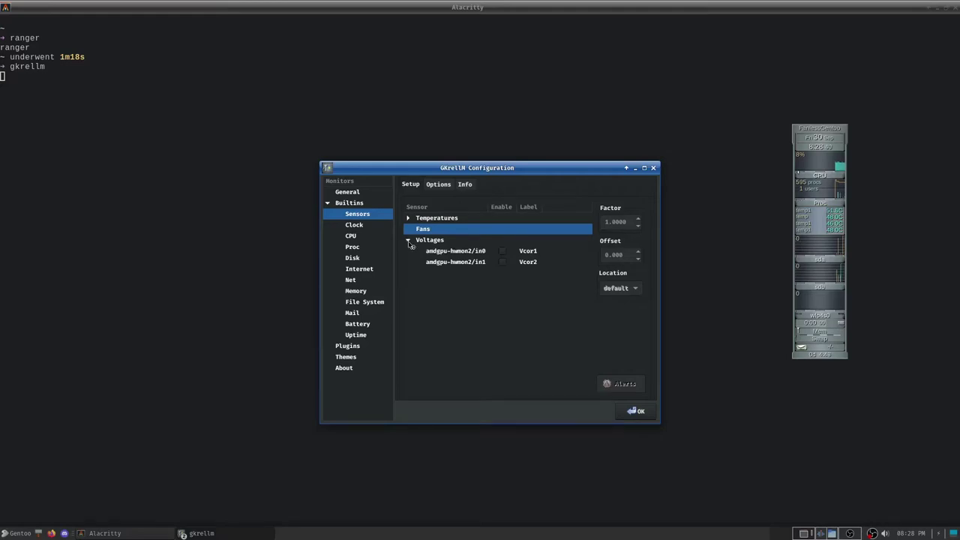
left_click(409, 241)
left_click(409, 217)
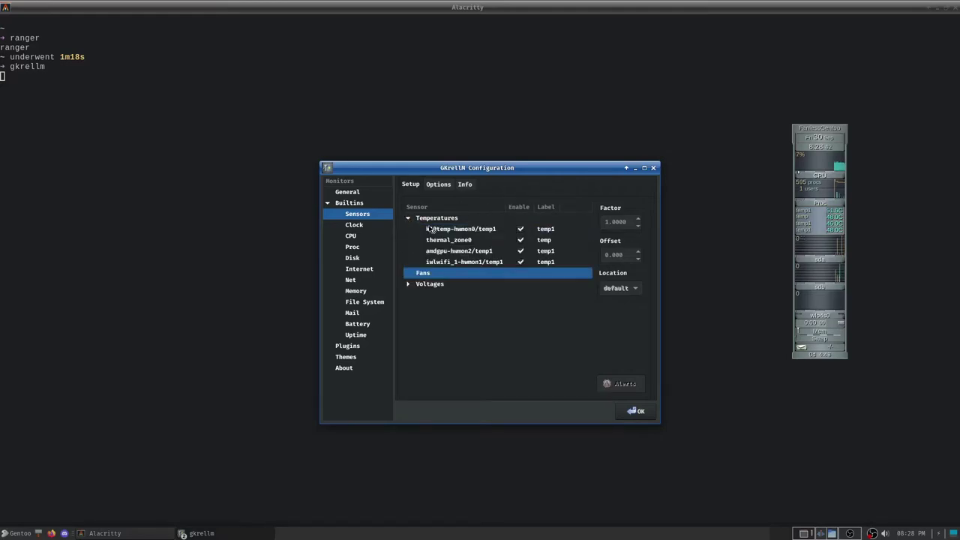
left_click(408, 218)
left_click(368, 225)
- In CPU settings, tick SMP charts cpu0 through cpu15, moving the panel to the screen top
left_click(359, 239)
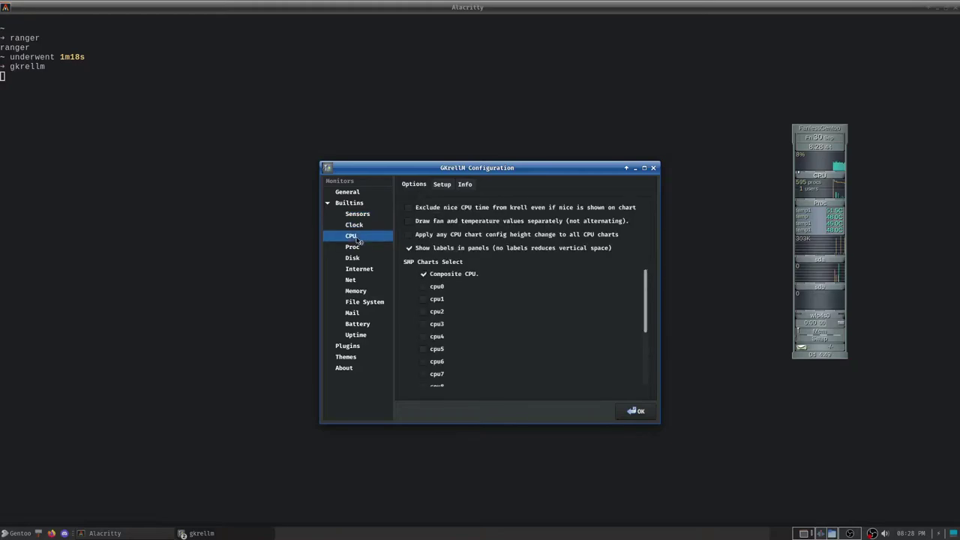
scroll(480, 308, "down", 3)
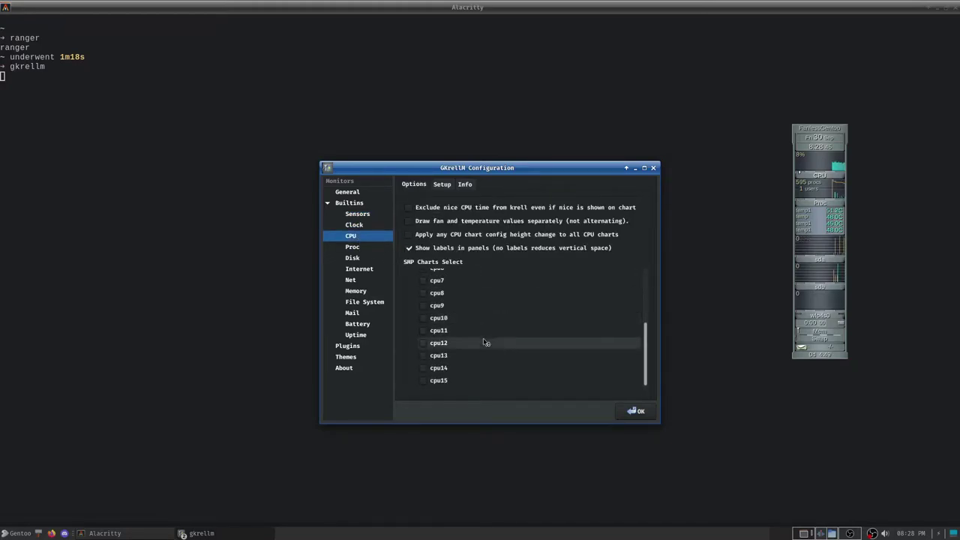
scroll(485, 343, "up", 3)
left_click(424, 287)
left_click(425, 300)
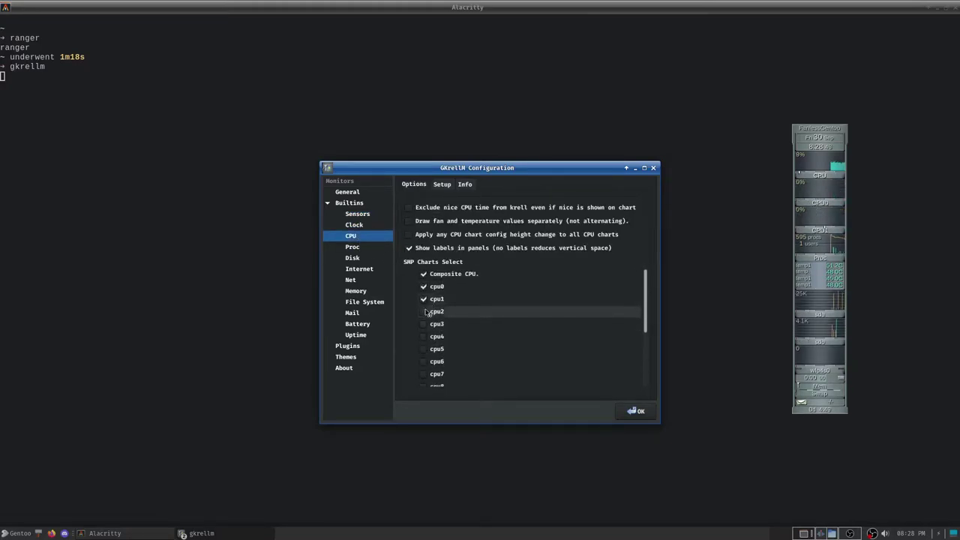
left_click(424, 311)
left_click(424, 324)
left_click(425, 336)
left_click(424, 349)
left_click(425, 362)
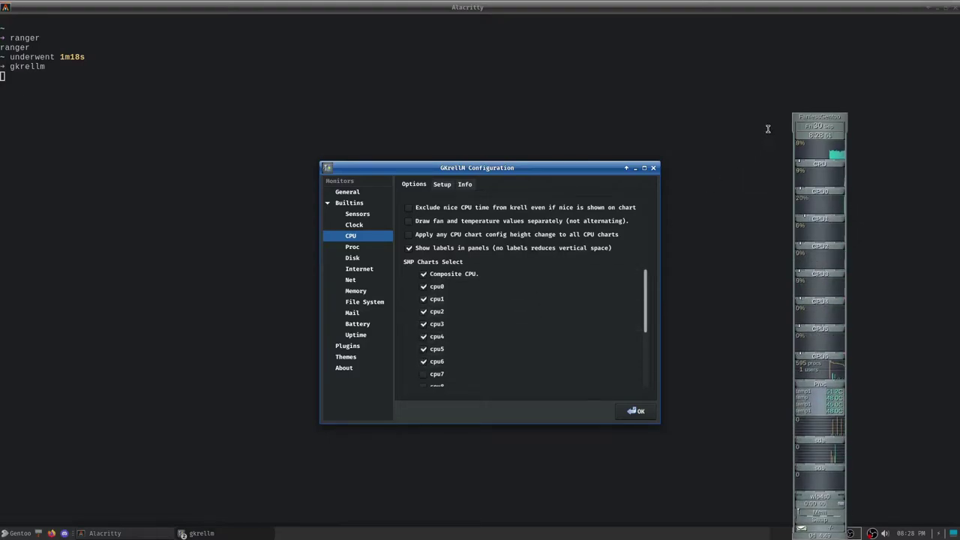
left_click_drag(823, 120, 823, 6)
scroll(427, 315, "down", 3)
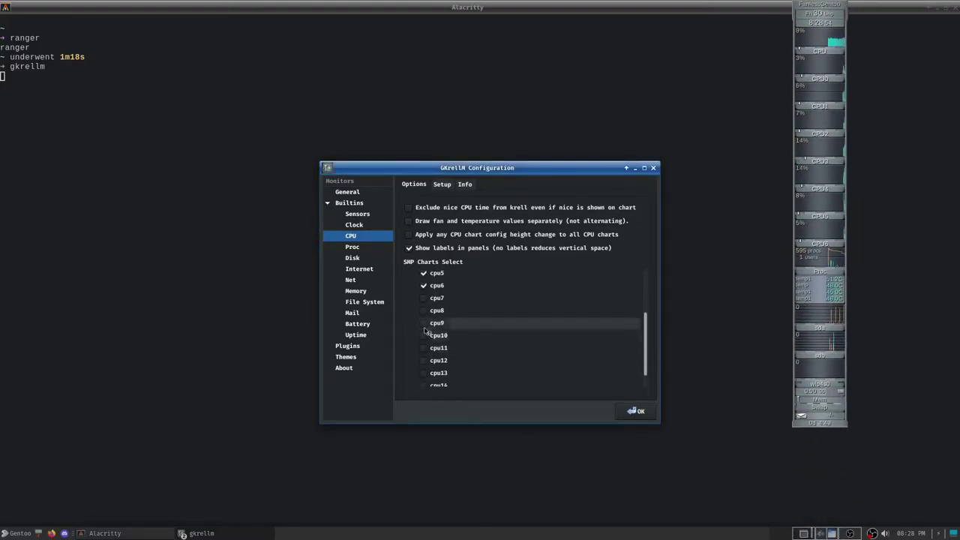
left_click(424, 298)
left_click(423, 310)
left_click(424, 323)
left_click(423, 336)
left_click(424, 348)
left_click(424, 360)
left_click(423, 373)
left_click(425, 382)
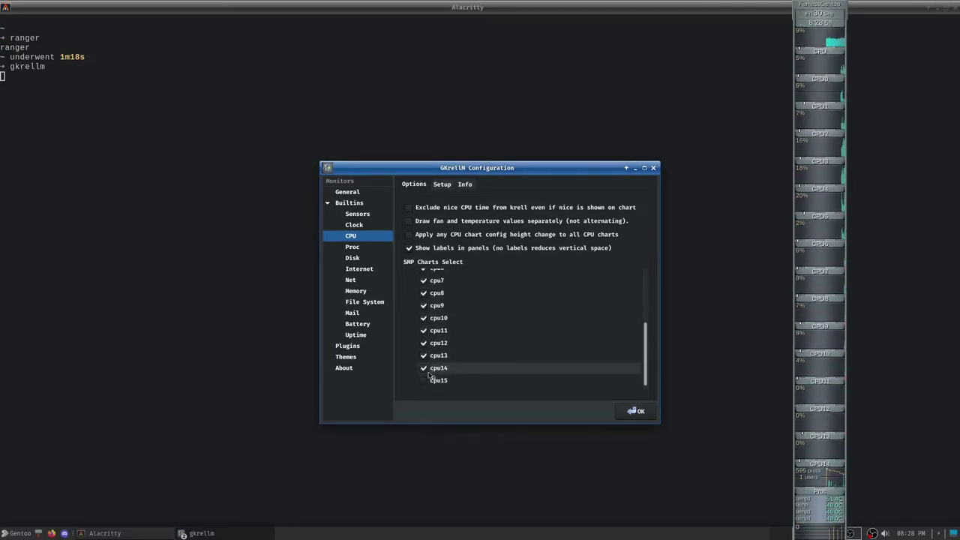
left_click(425, 380)
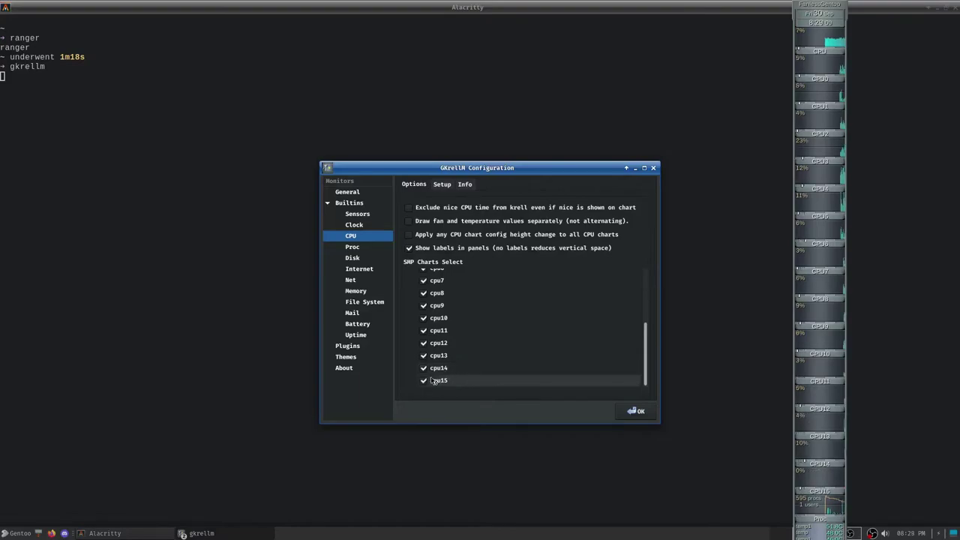
- Untick cpu15 back down to cpu0, leaving only the composite CPU chart, and confirm with OK
left_click(424, 380)
left_click(425, 367)
left_click(425, 356)
left_click(424, 343)
left_click(424, 331)
left_click(424, 318)
left_click(424, 306)
left_click(424, 293)
left_click(424, 280)
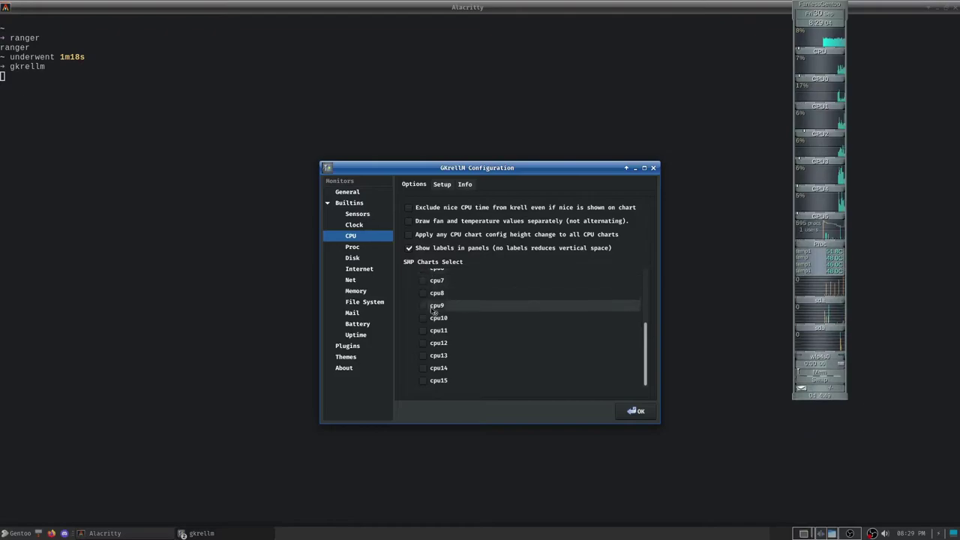
scroll(437, 315, "up", 3)
left_click(424, 325)
left_click(424, 313)
left_click(424, 300)
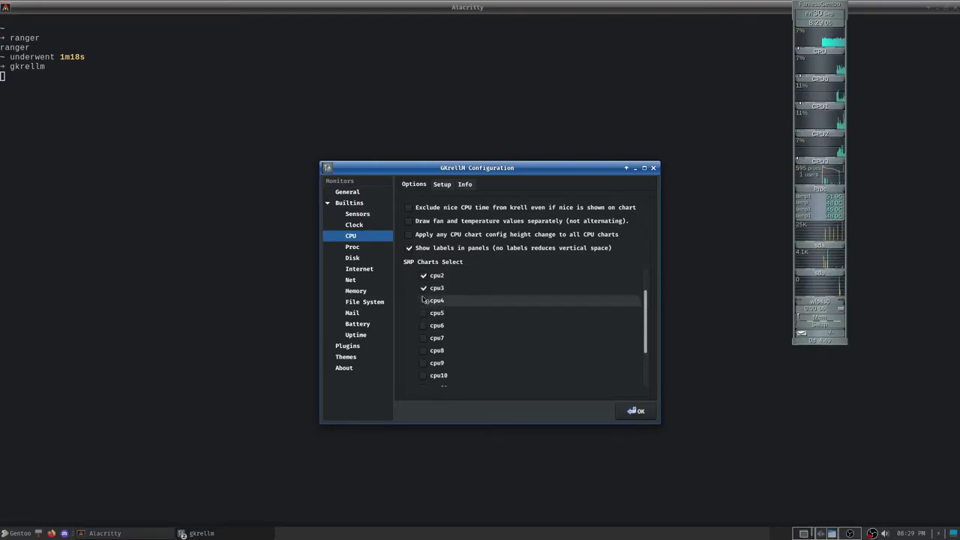
left_click(424, 288)
scroll(436, 315, "up", 2)
left_click(424, 296)
left_click(424, 283)
scroll(450, 322, "up", 1)
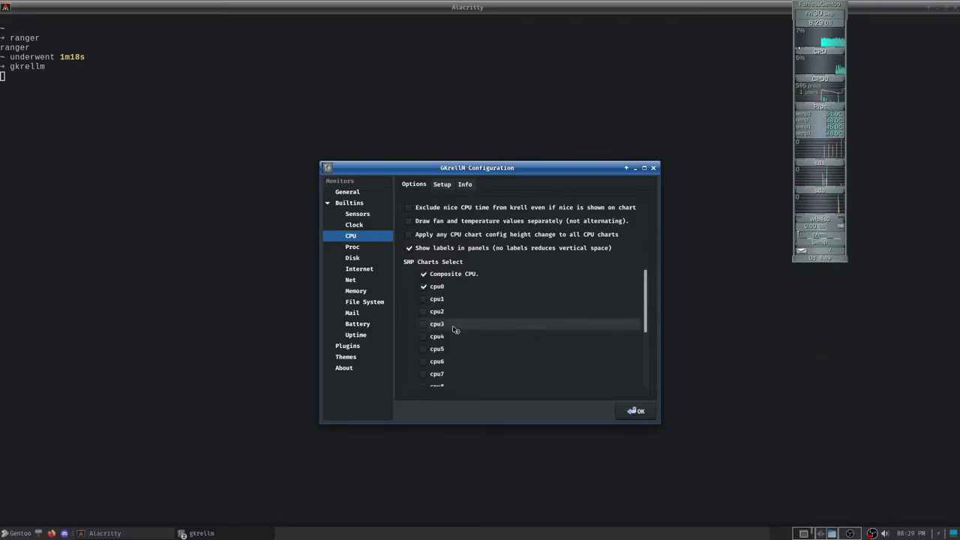
left_click(424, 287)
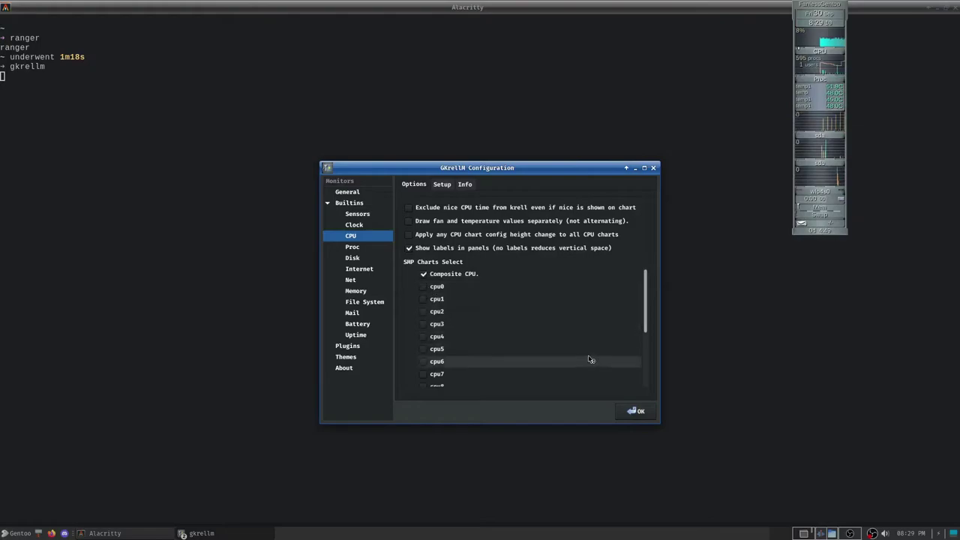
left_click(636, 412)
- Drag the GKrellM panel to the screen centre and quit it from its right-click menu
left_click_drag(823, 6, 471, 120)
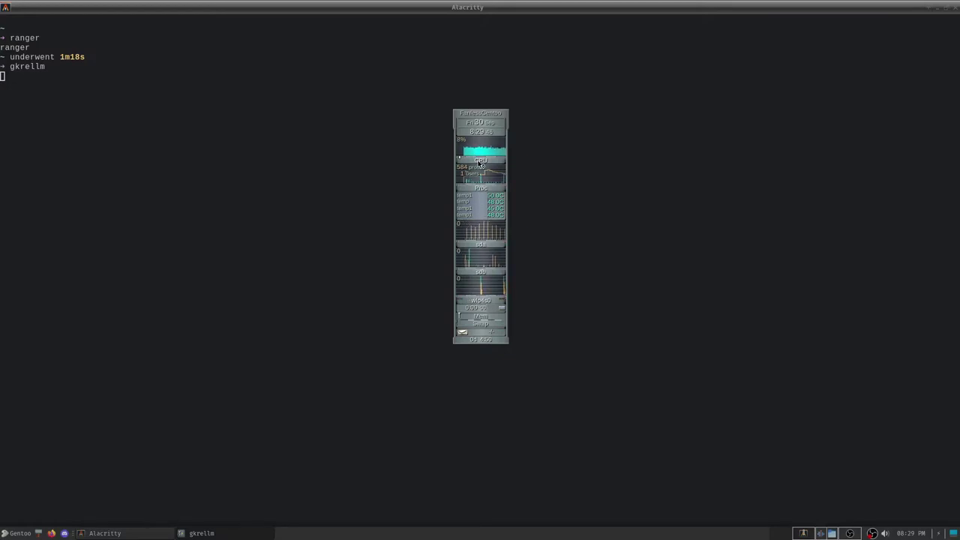
right_click(480, 113)
left_click(497, 143)
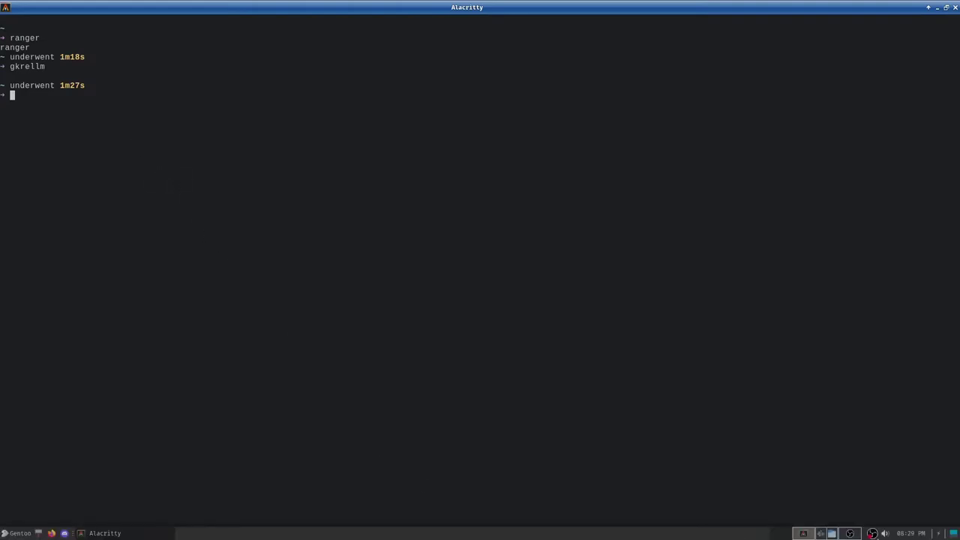
- Raise the OBS Studio window from its tray icon
left_click(850, 533)
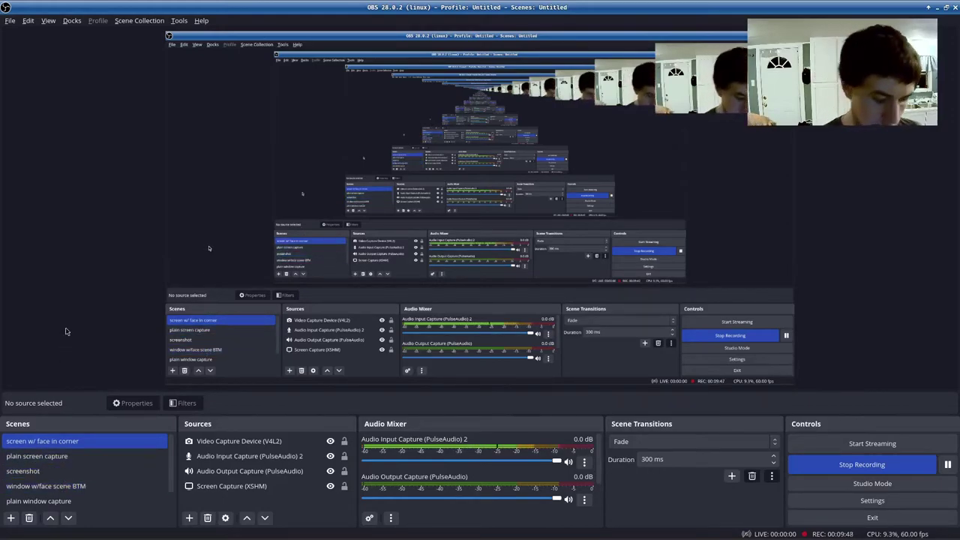
key("alt+F3")
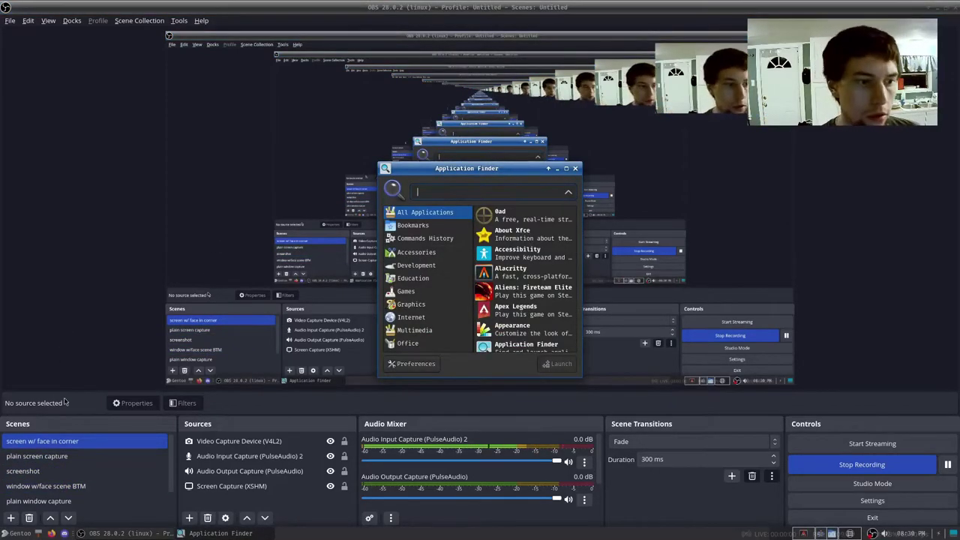
key("Escape")
left_click(63, 477)
left_click(62, 484)
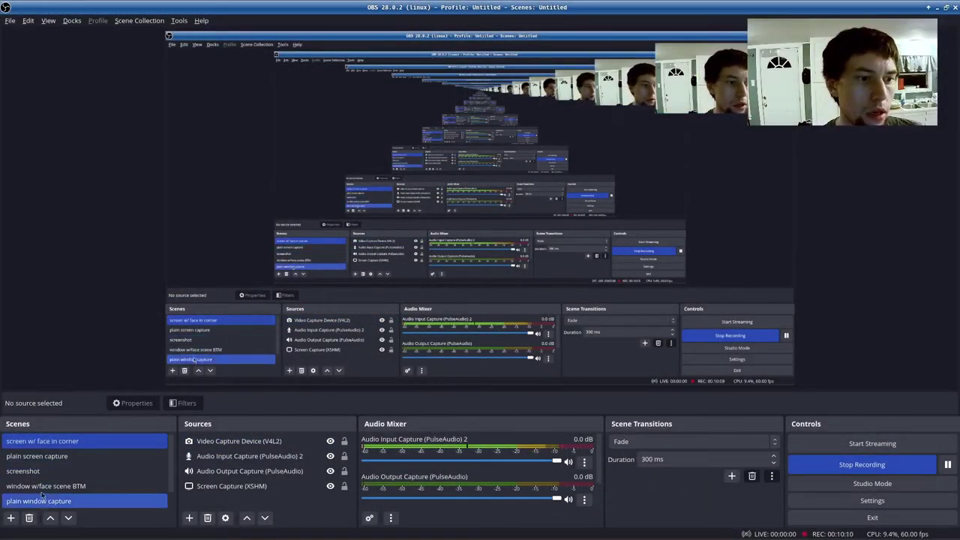
left_click(42, 456)
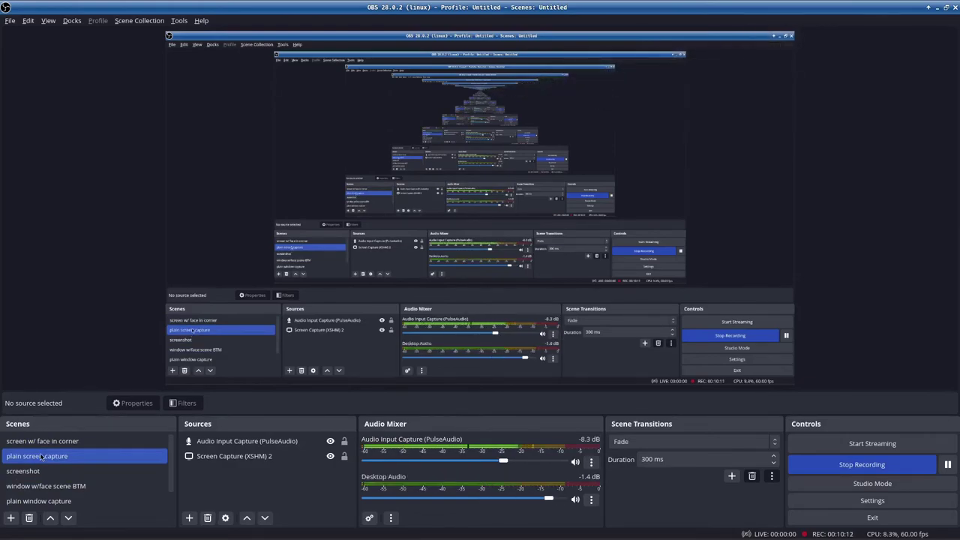
left_click(45, 441)
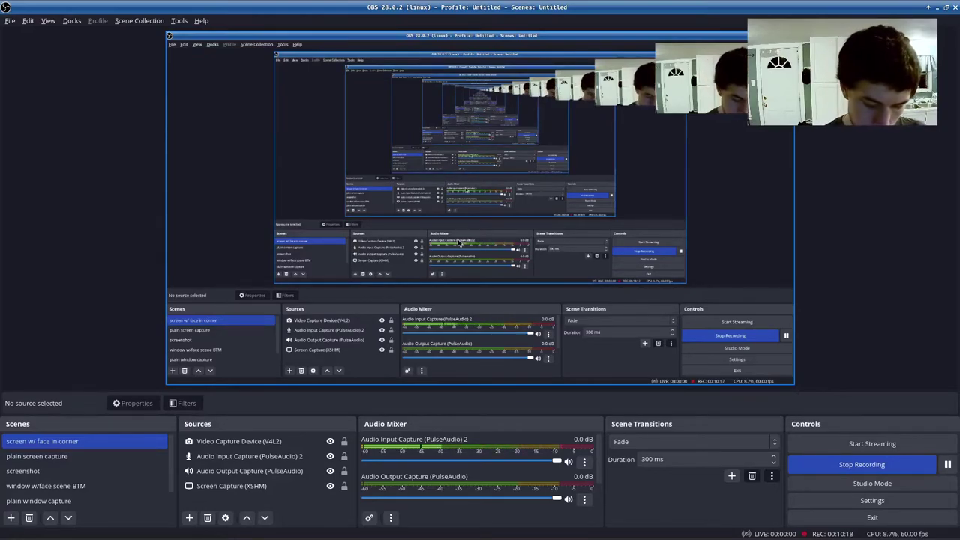
- Cycle workspaces three times to reach the empty desktop and open the applications menu
key("ctrl+alt+Right")
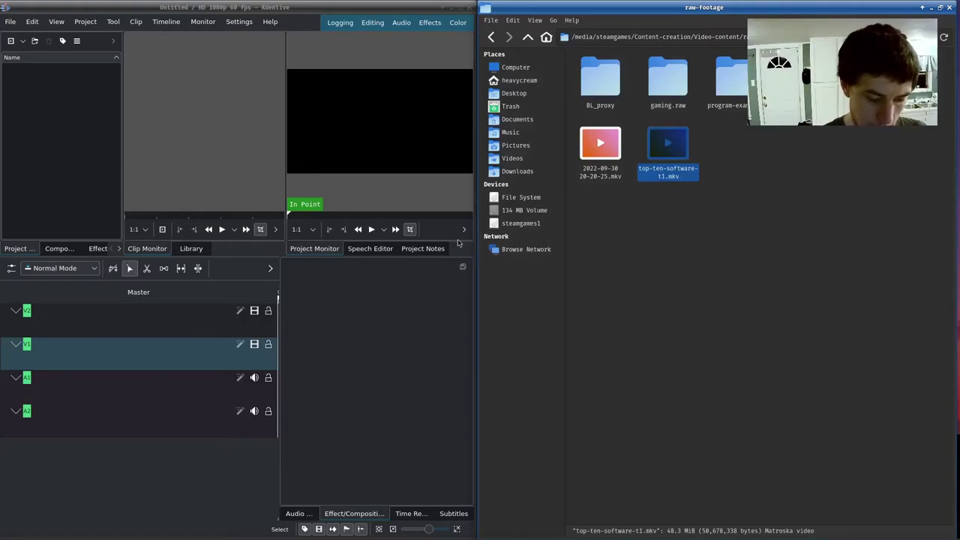
key("ctrl+alt+Right")
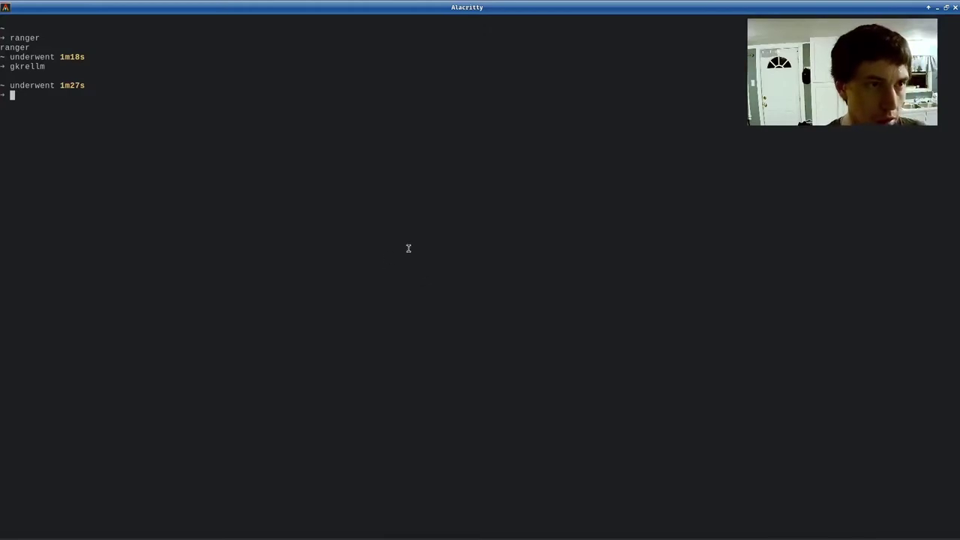
key("ctrl+alt+Right")
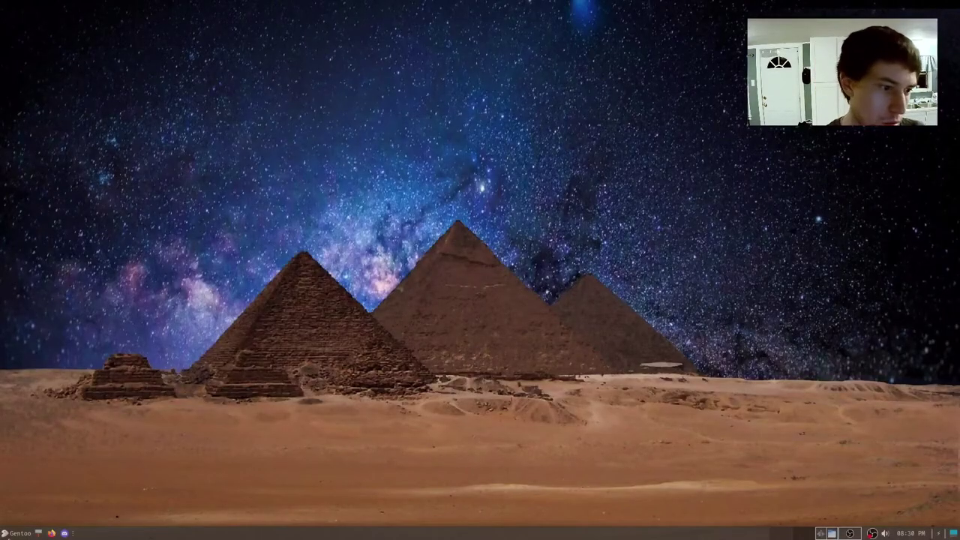
left_click(15, 534)
- Launch LibreOffice from the Office submenu and create a new Draw drawing from the Start Center
mouse_move(16, 471)
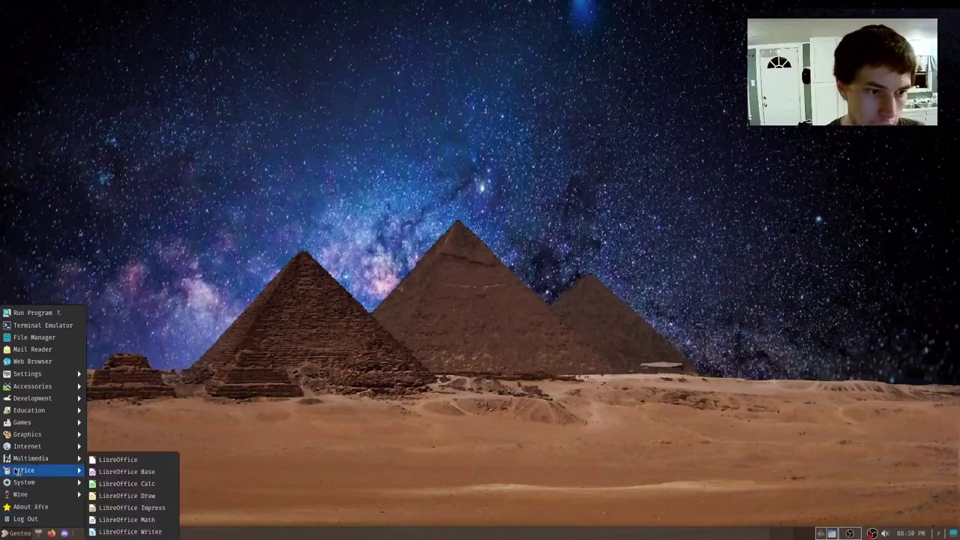
left_click(117, 460)
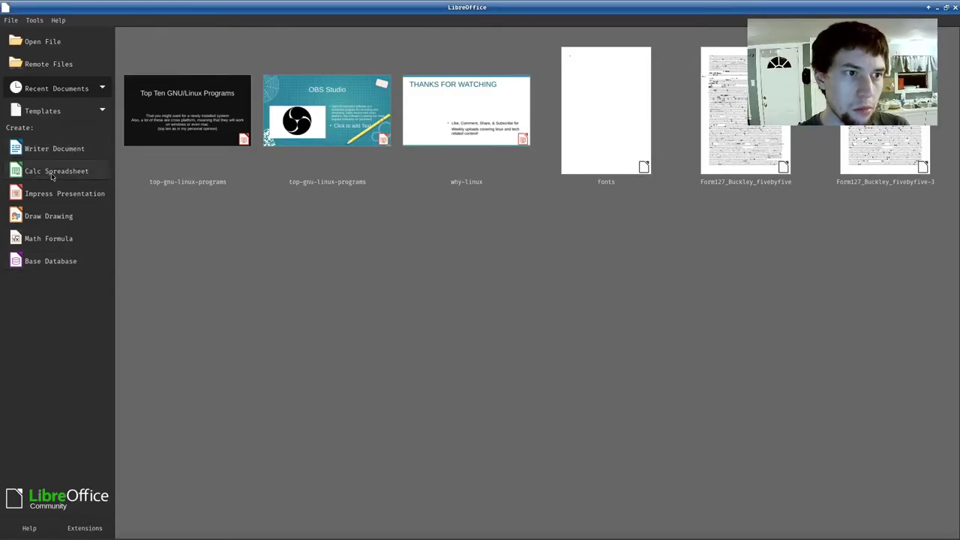
left_click(75, 216)
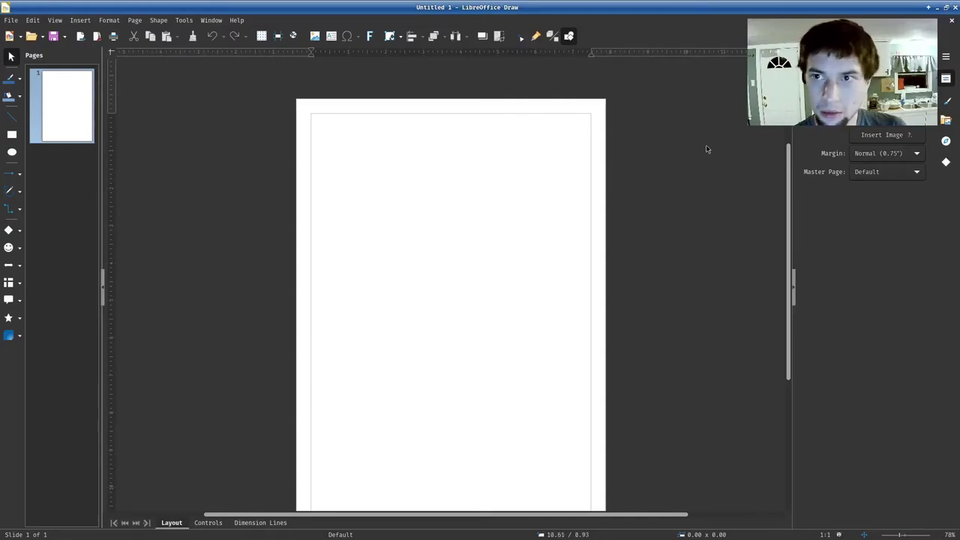
- Close Draw and start a new Impress presentation from the Candy template
left_click(954, 7)
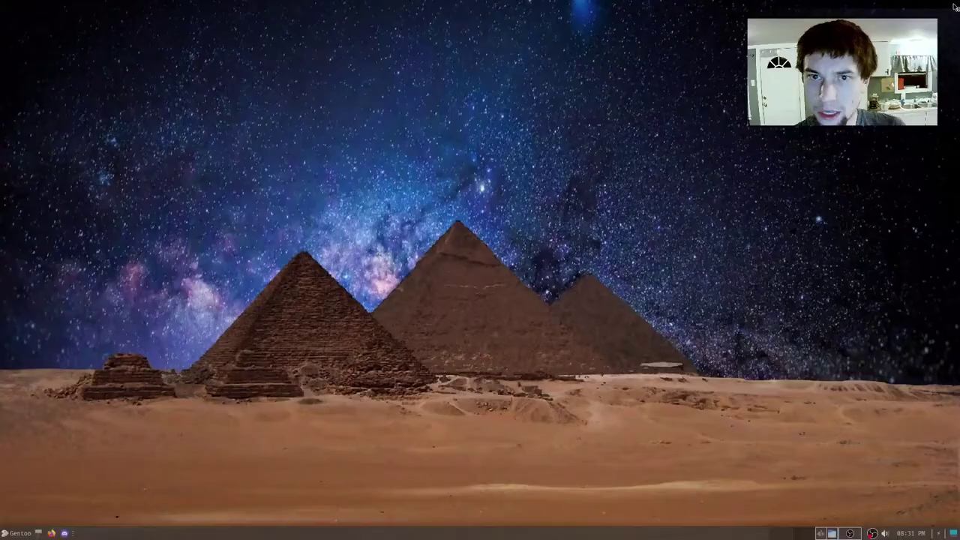
left_click(10, 531)
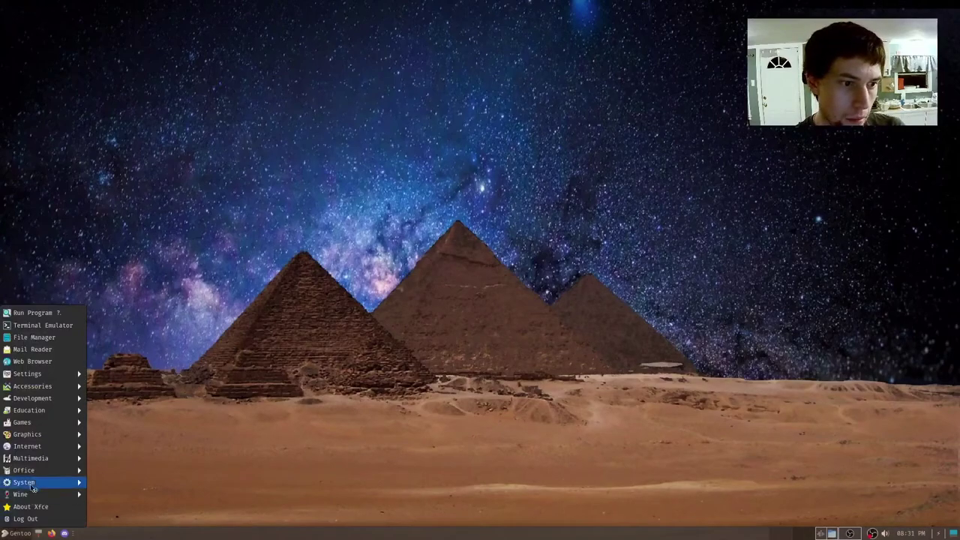
mouse_move(34, 472)
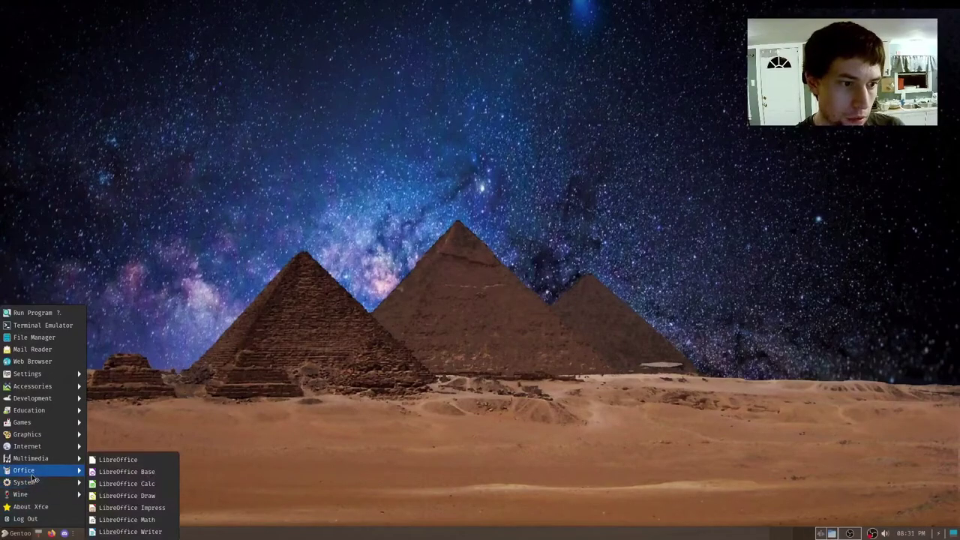
left_click(107, 508)
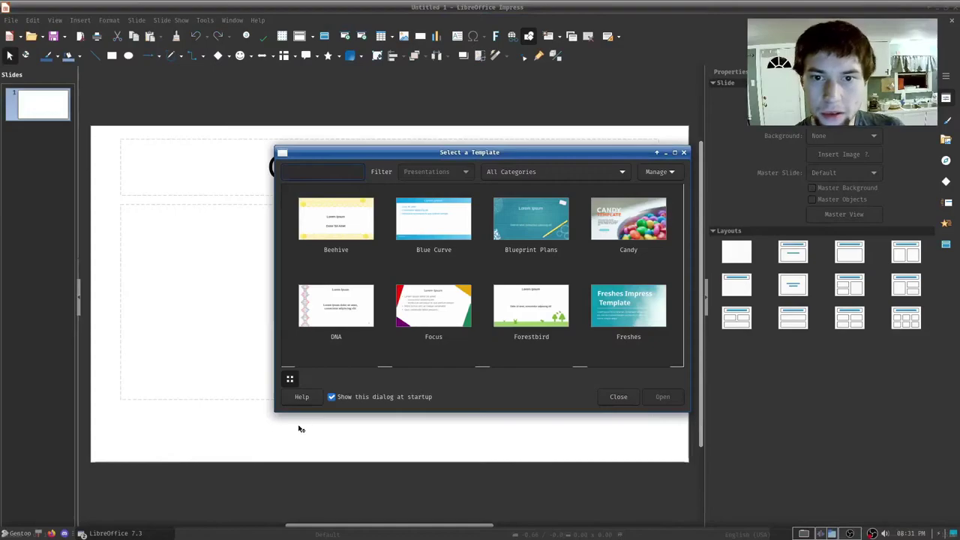
left_click(630, 223)
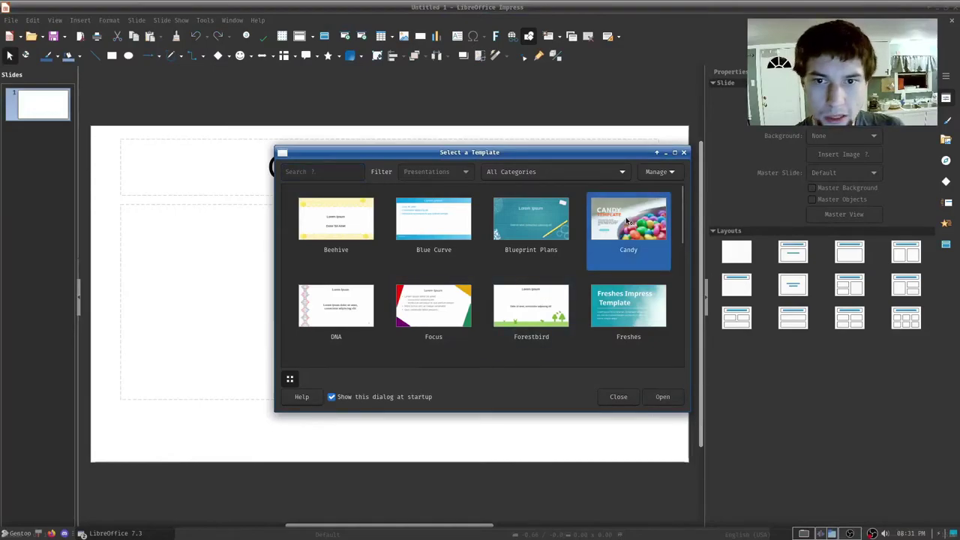
left_click(662, 396)
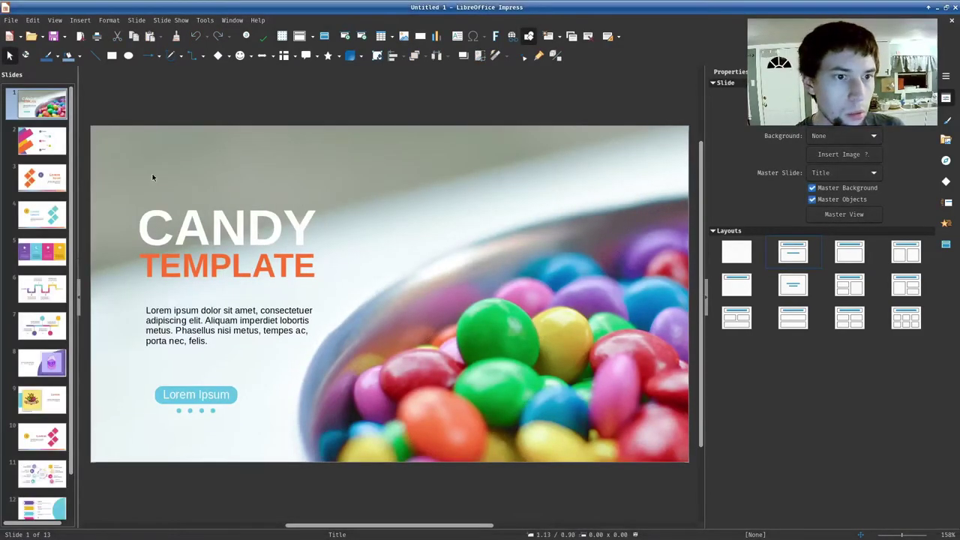
- Retype the CANDY title on slide 1 as 'this is a presentation'
left_click(218, 231)
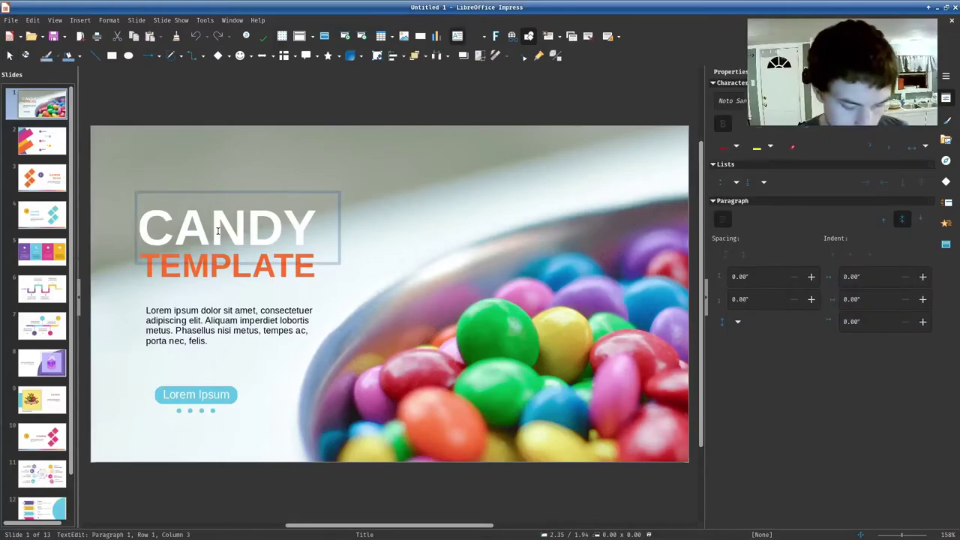
type("this is a")
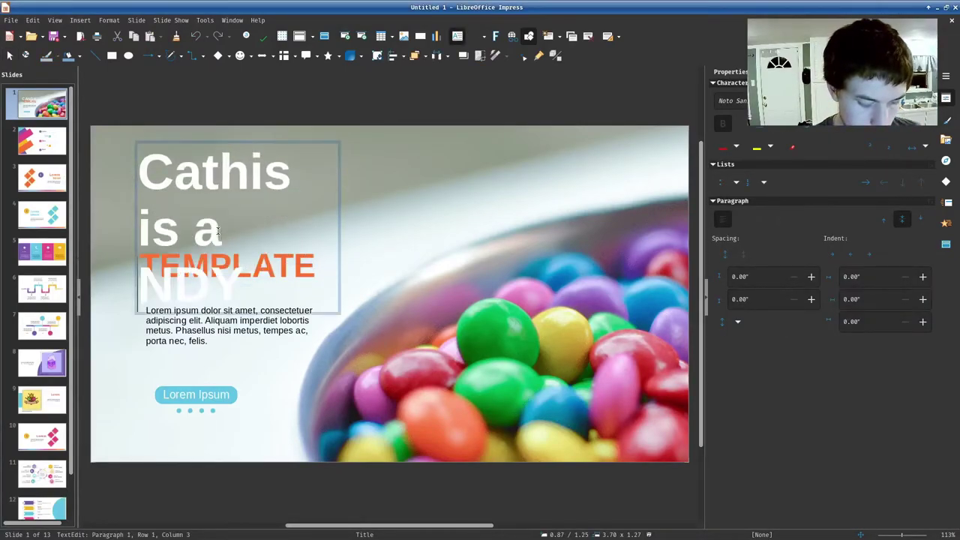
type(" presen")
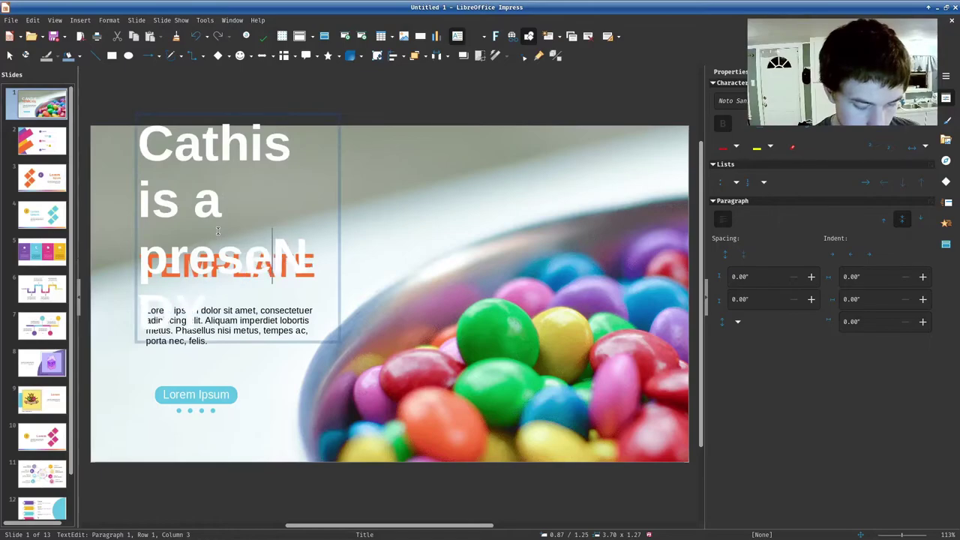
type("tation")
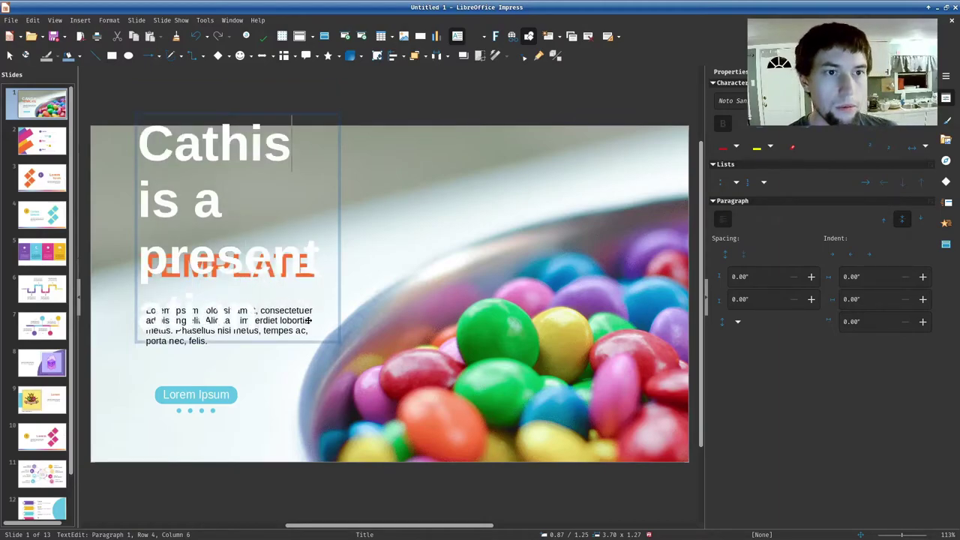
key("BackSpace")
key("BackSpace")
key("BackSpace")
key("BackSpace")
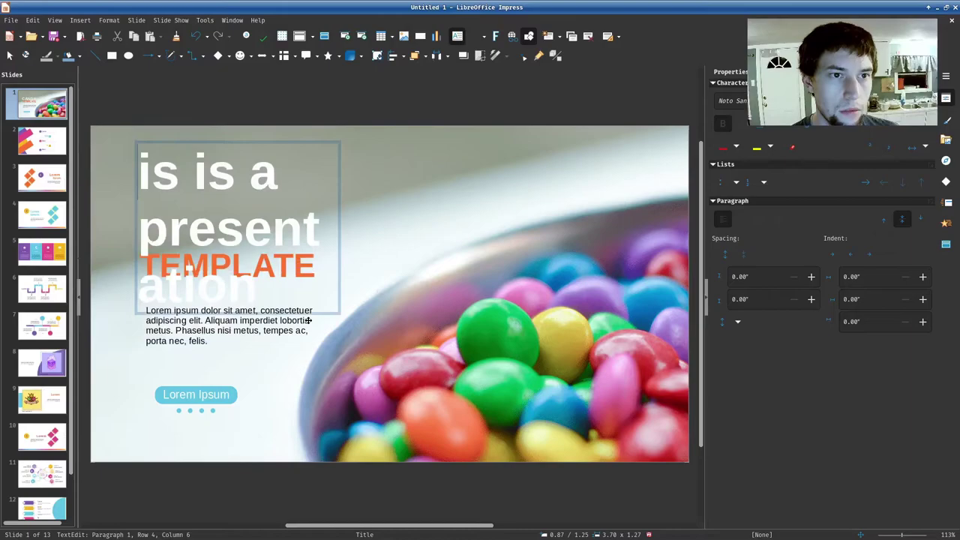
type("th")
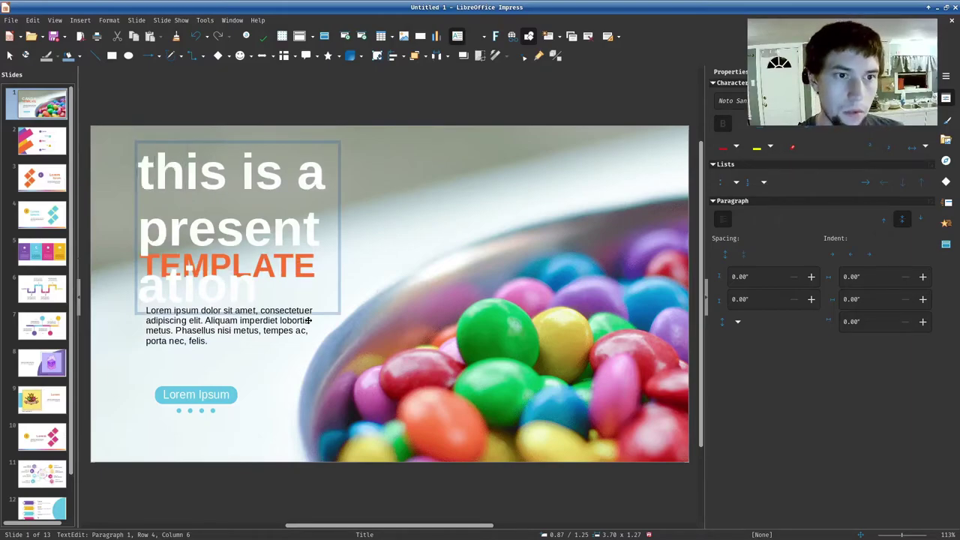
left_click(354, 379)
- Delete the orange TEMPLATE text so its box is empty
left_click(298, 264)
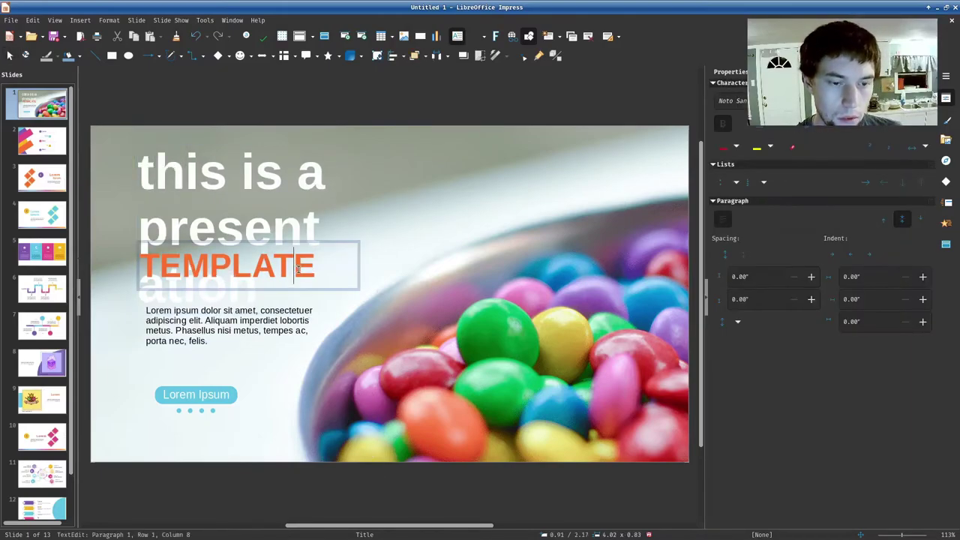
key("BackSpace")
key("BackSpace")
key("BackSpace")
key("BackSpace")
key("BackSpace")
key("BackSpace")
key("BackSpace")
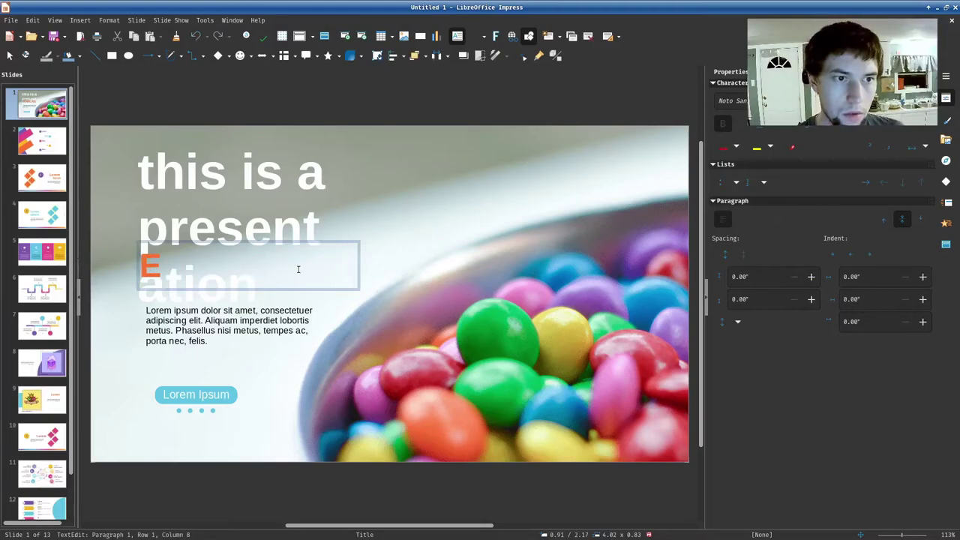
key("BackSpace")
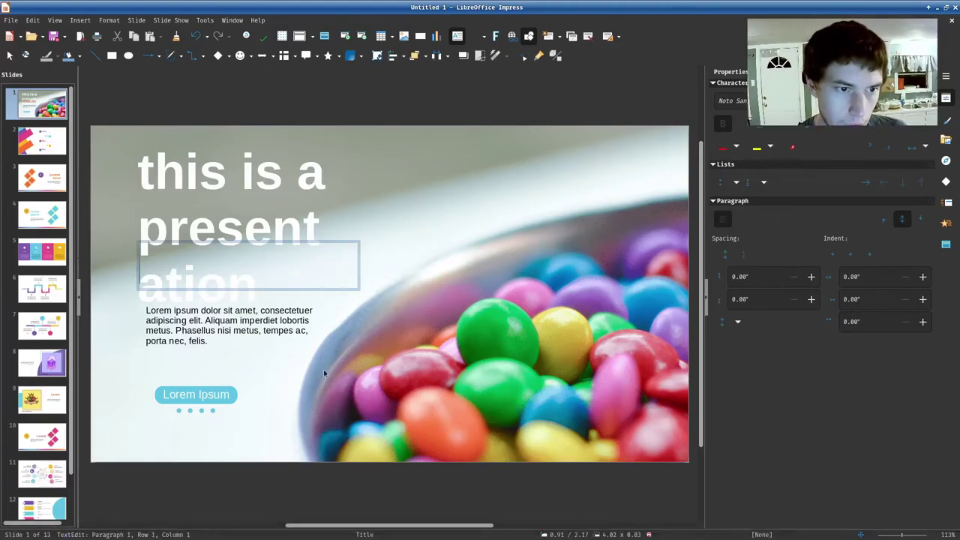
left_click(210, 342)
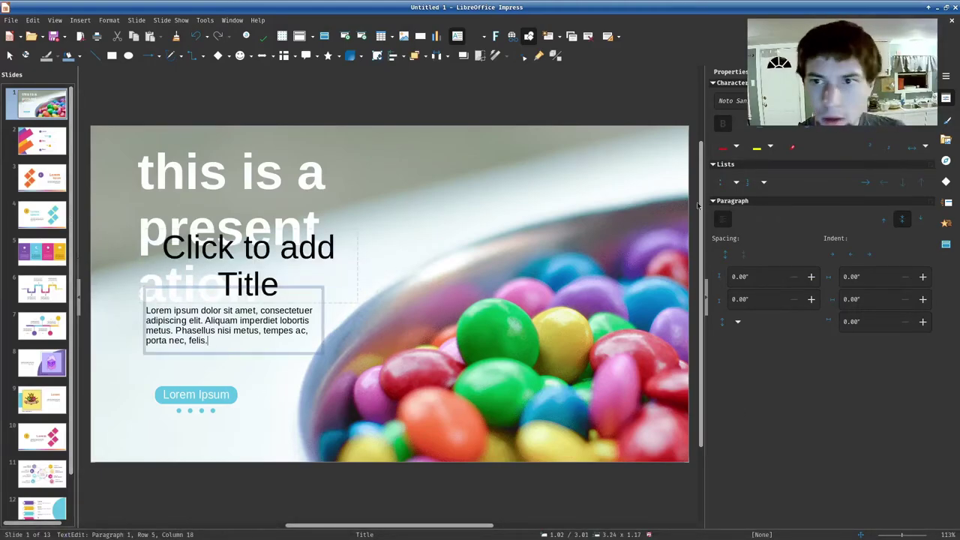
- Open the Slide Transition panel and apply Wedge to slide 1 and Fade to slide 2
left_click(541, 274)
right_click(556, 275)
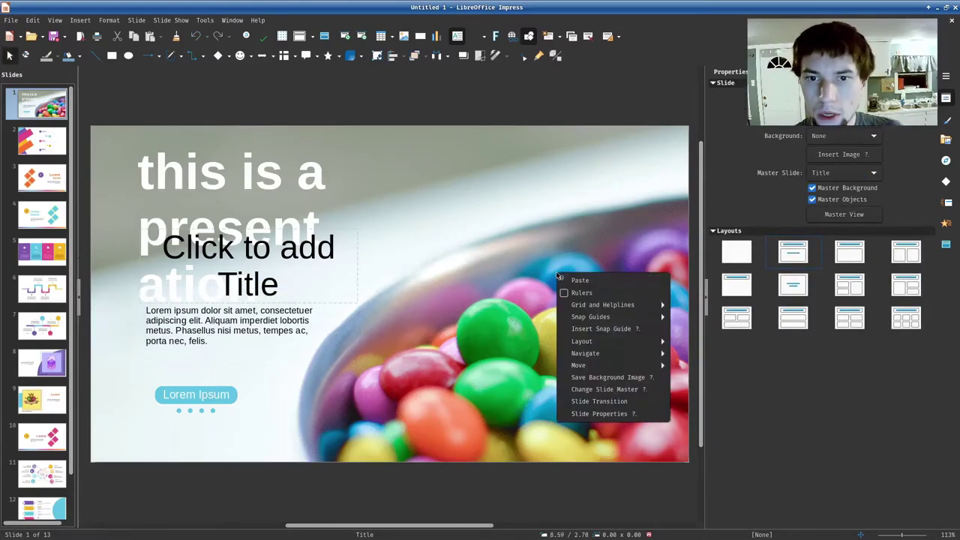
mouse_move(615, 307)
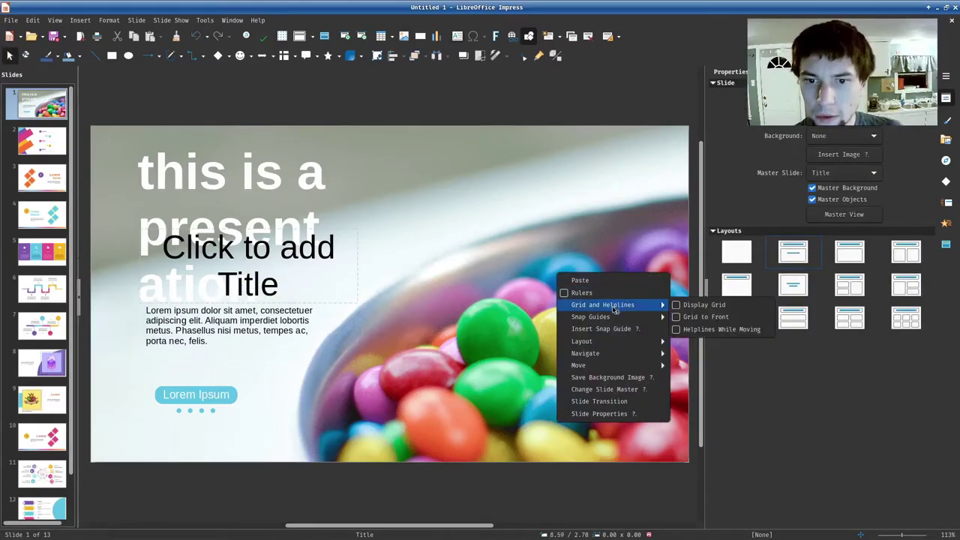
left_click(608, 401)
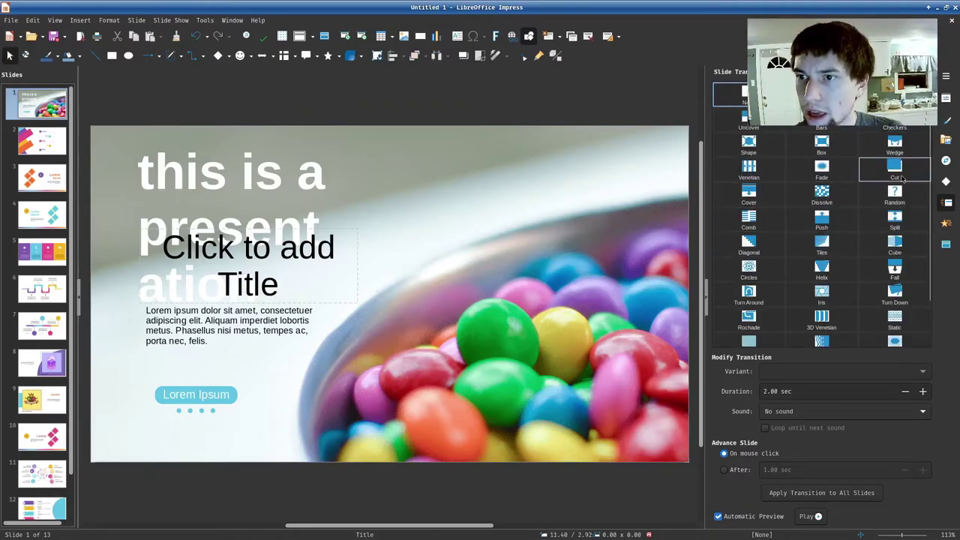
left_click(907, 148)
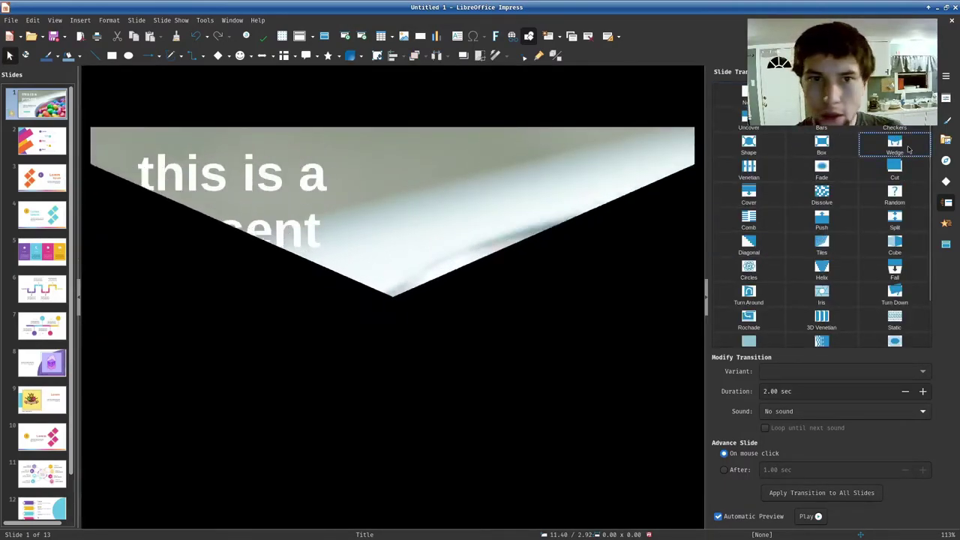
scroll(390, 135, "down", 1)
left_click(821, 168)
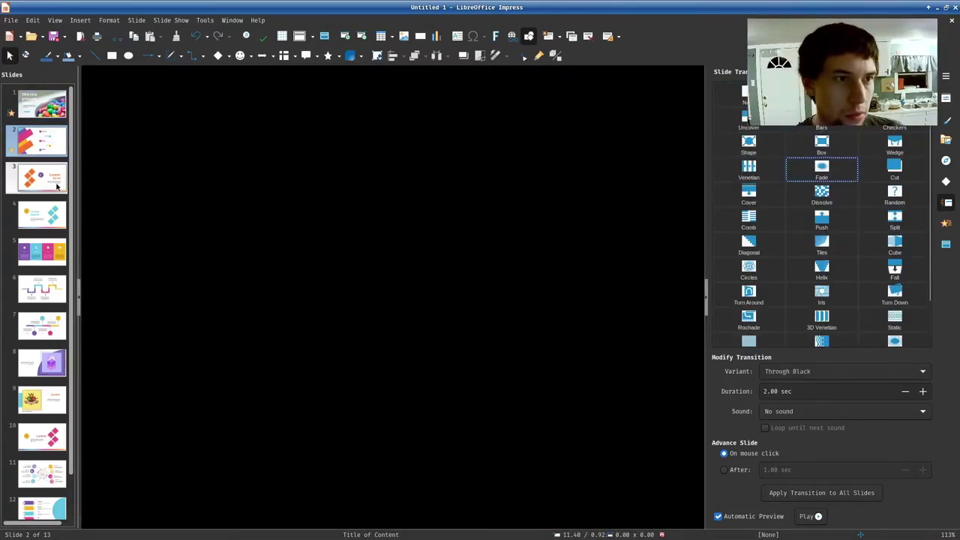
- Apply Iris to slide 3, then try Venetian and settle on Wedge for slide 5
left_click(57, 188)
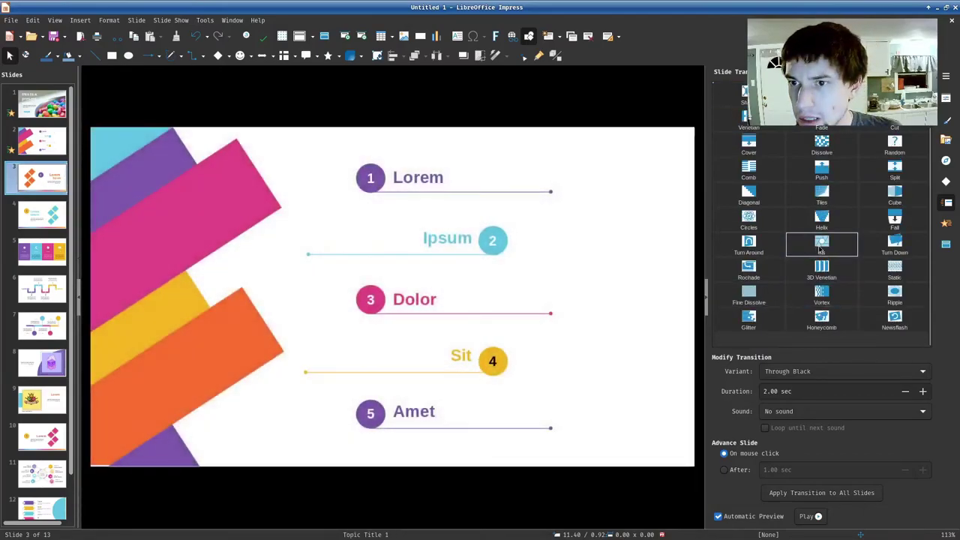
left_click(821, 294)
left_click(42, 214)
left_click(749, 169)
left_click(45, 253)
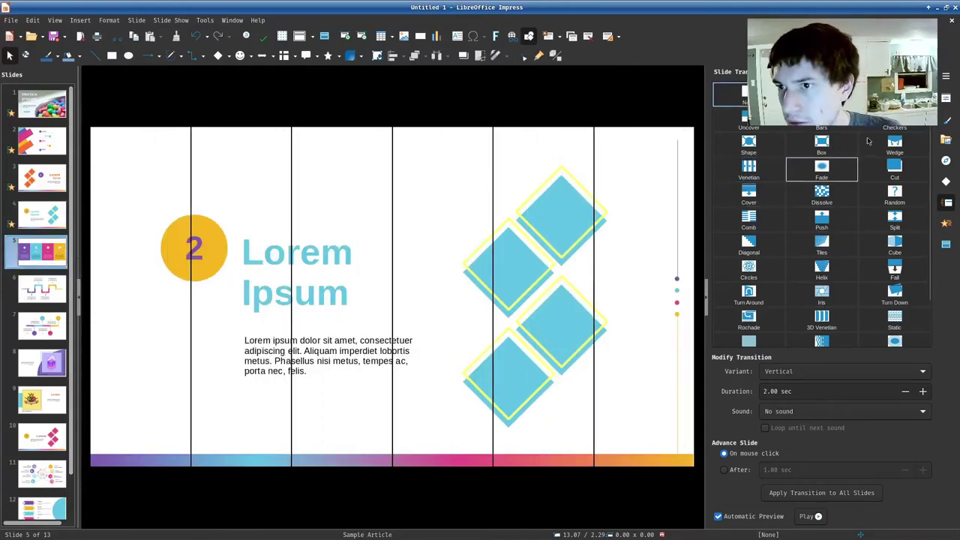
left_click(887, 142)
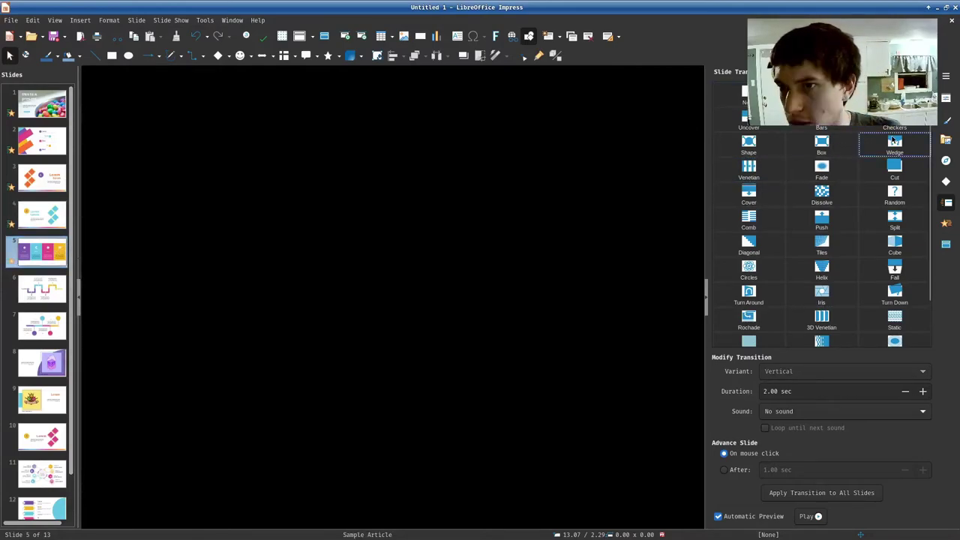
left_click(42, 289)
- Give slide 6 the Vortex transition and slide 7 Checkers, then return to slide 1
scroll(795, 307, "down", 1)
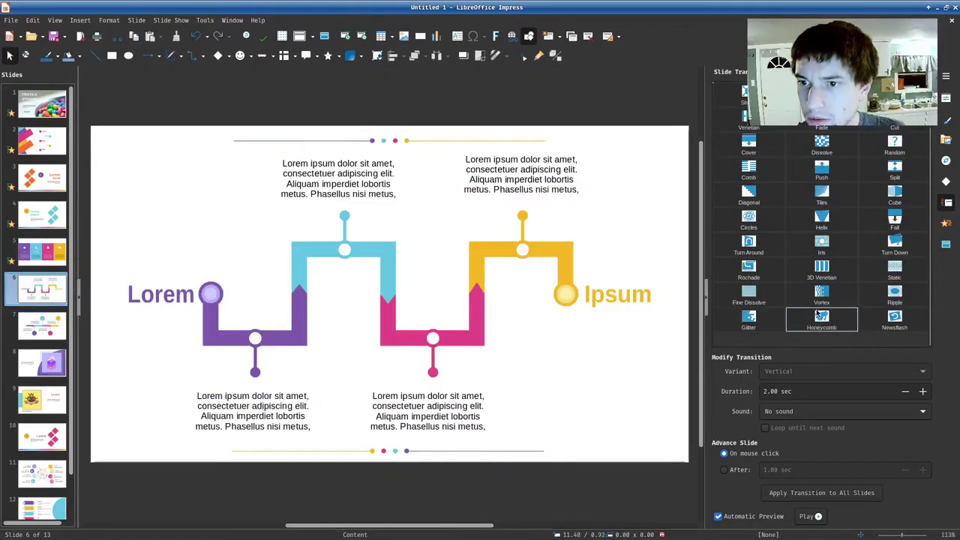
left_click(822, 318)
key("Page_Down")
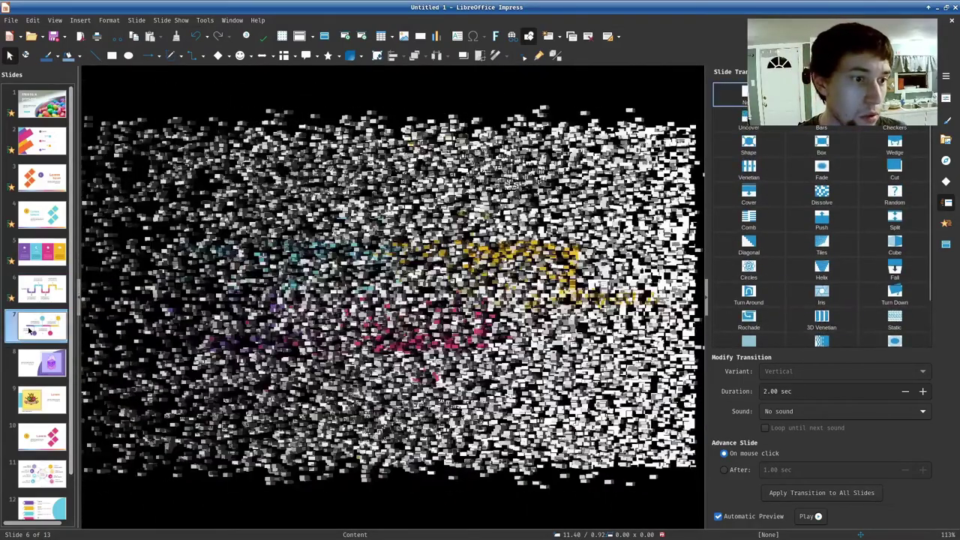
left_click(900, 126)
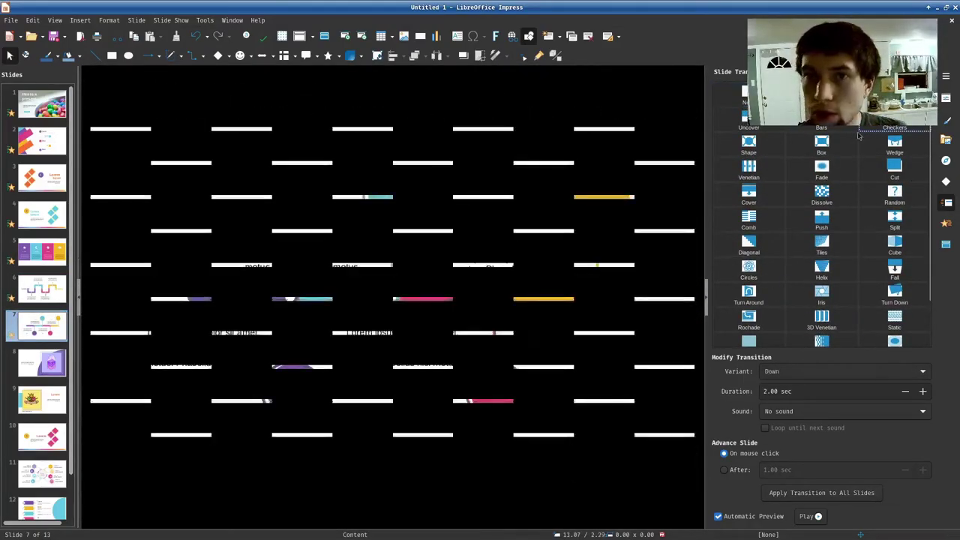
left_click(31, 102)
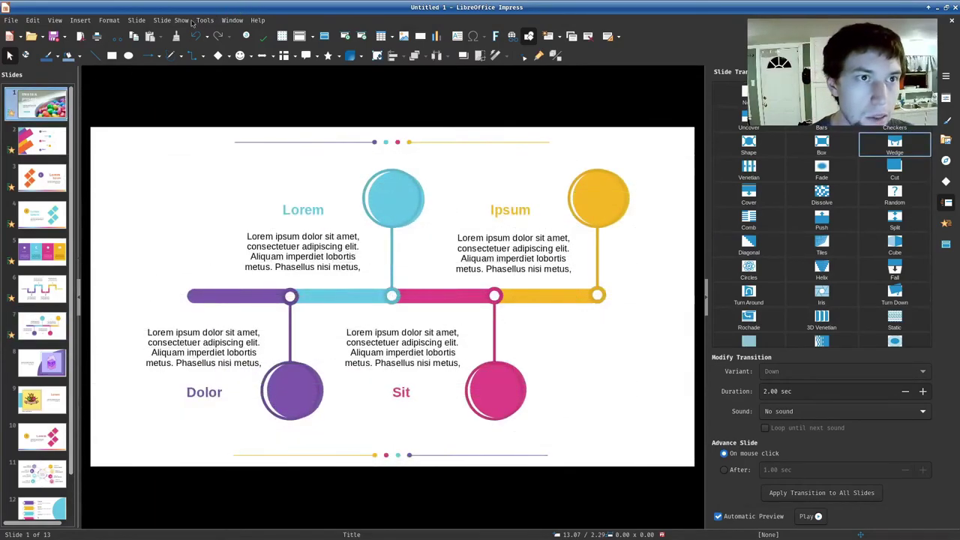
left_click(175, 20)
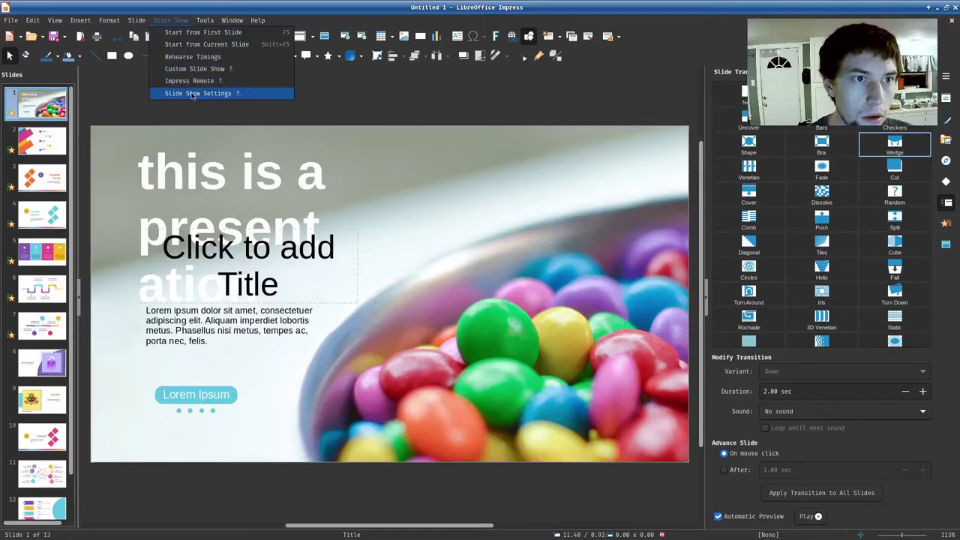
- Start the slide show from the first slide and advance three slides to the milk-carton artwork
left_click(191, 40)
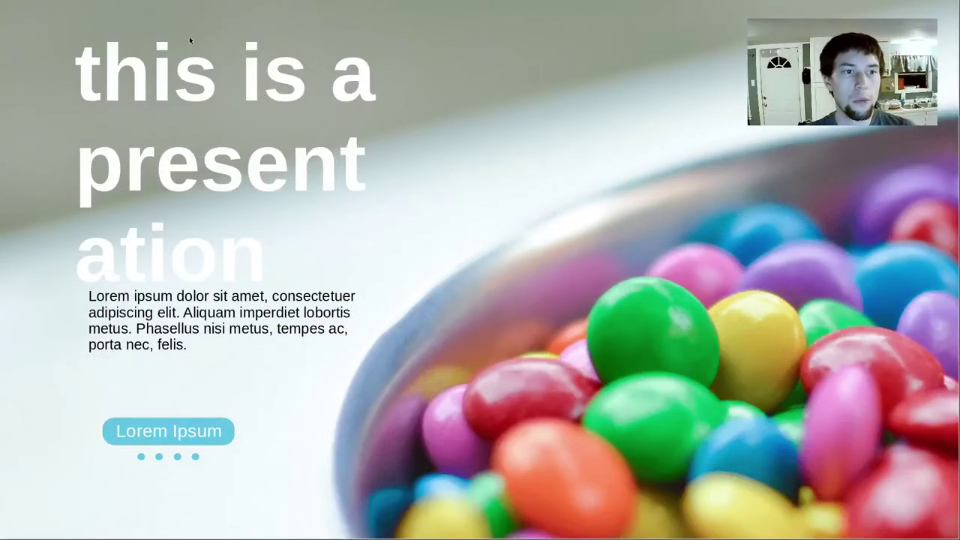
left_click(190, 38)
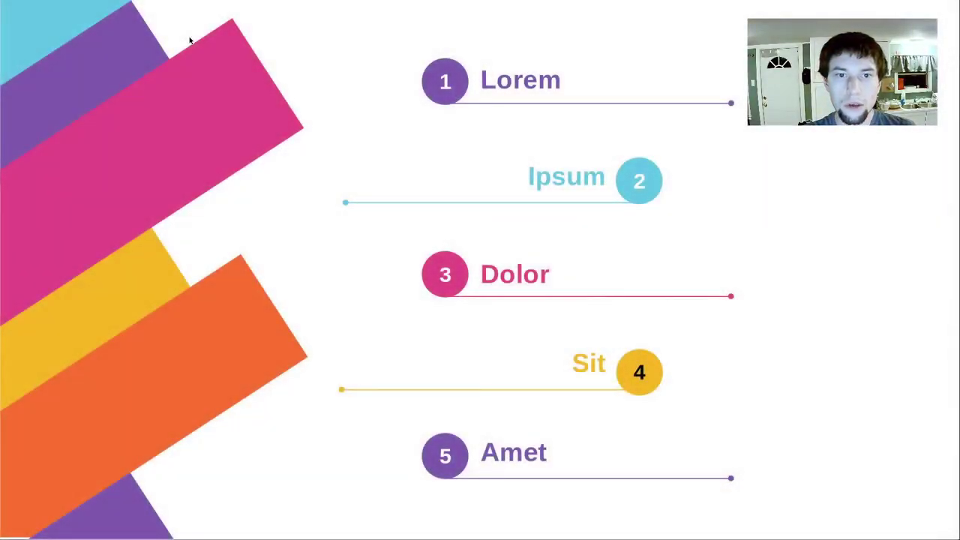
left_click(190, 41)
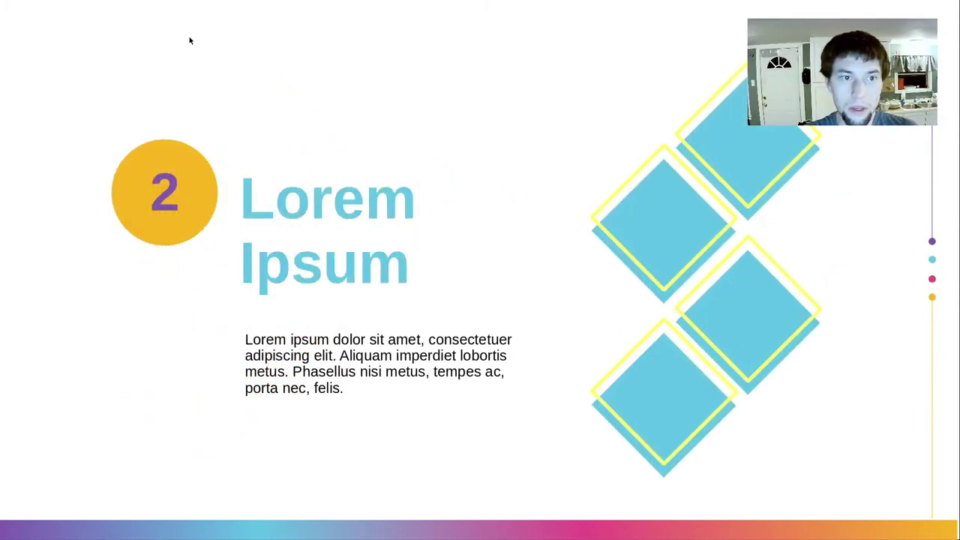
left_click(190, 41)
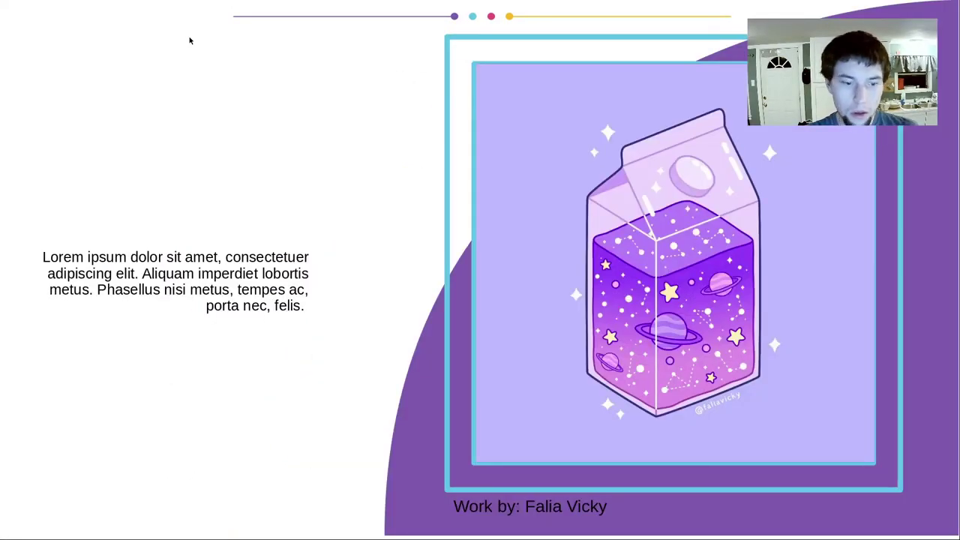
- End the slide show and close the presentation without saving
key("Escape")
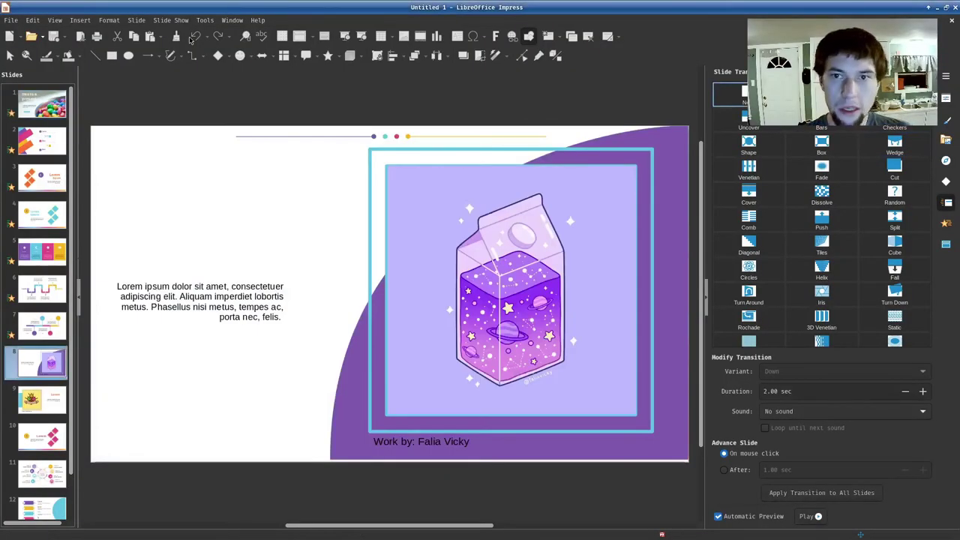
left_click(953, 7)
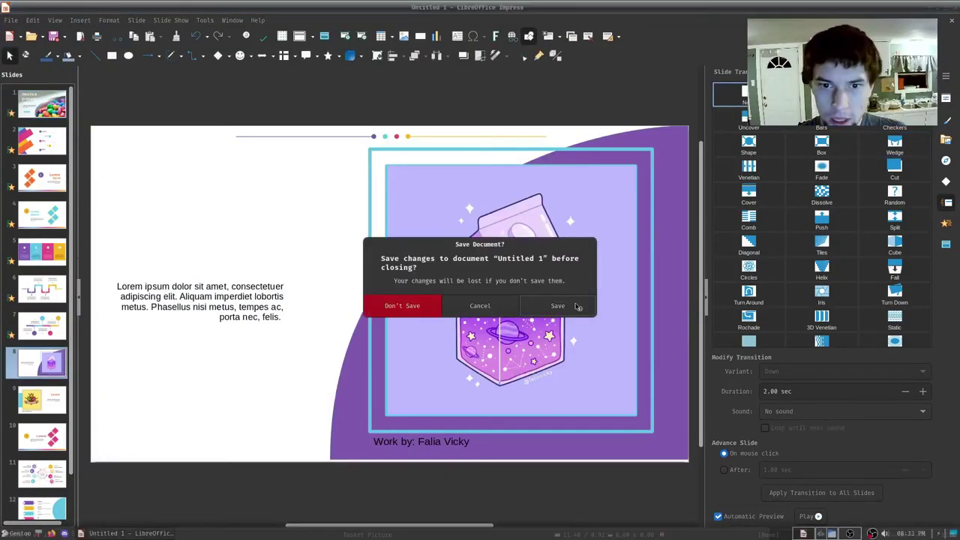
left_click(424, 307)
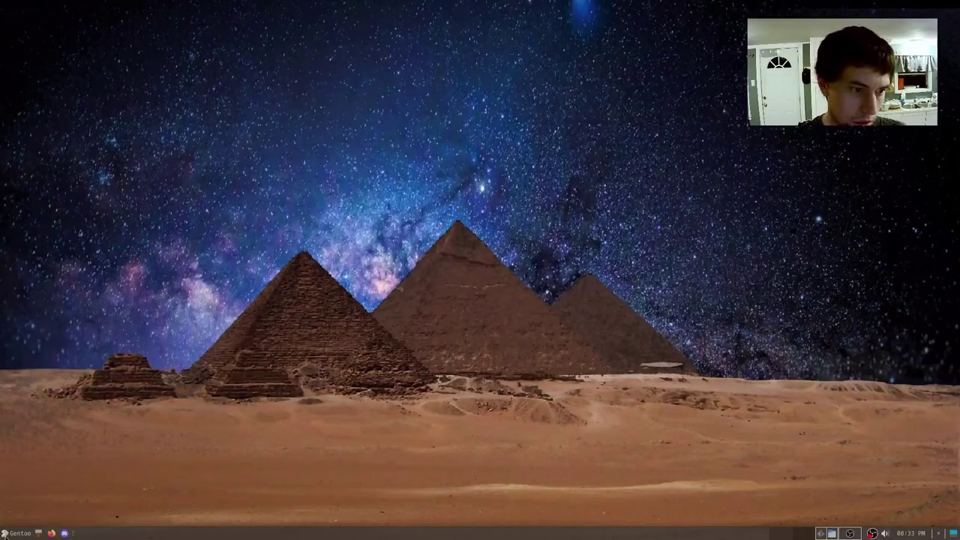
- Launch LibreOffice Math from the Office applications menu
left_click(9, 534)
mouse_move(52, 470)
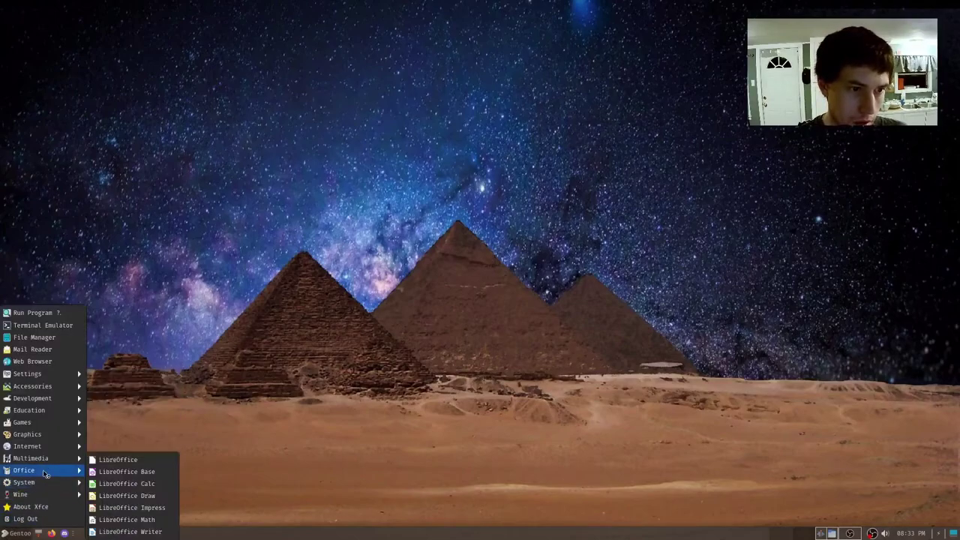
left_click(139, 524)
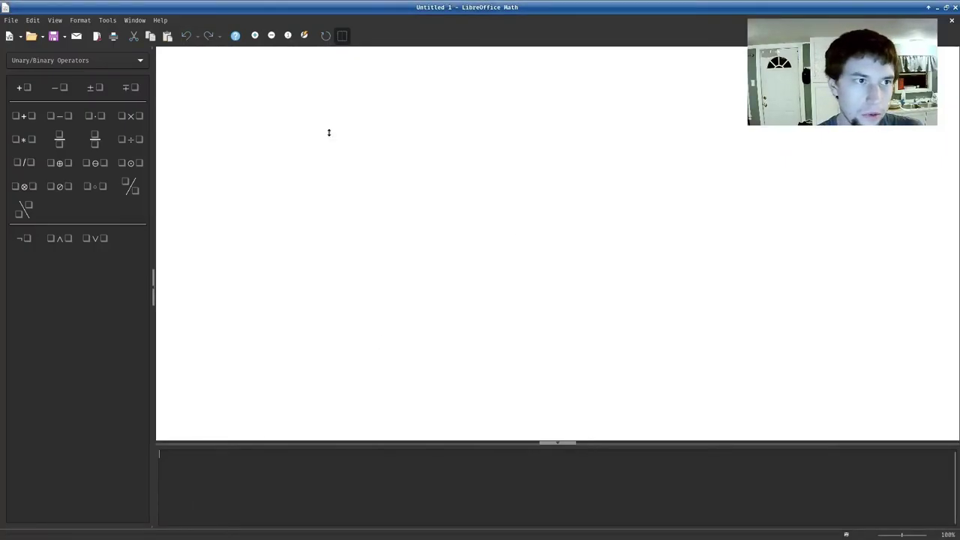
- Close LibreOffice Math and reopen the applications menu's Office list
left_click(955, 7)
left_click(21, 533)
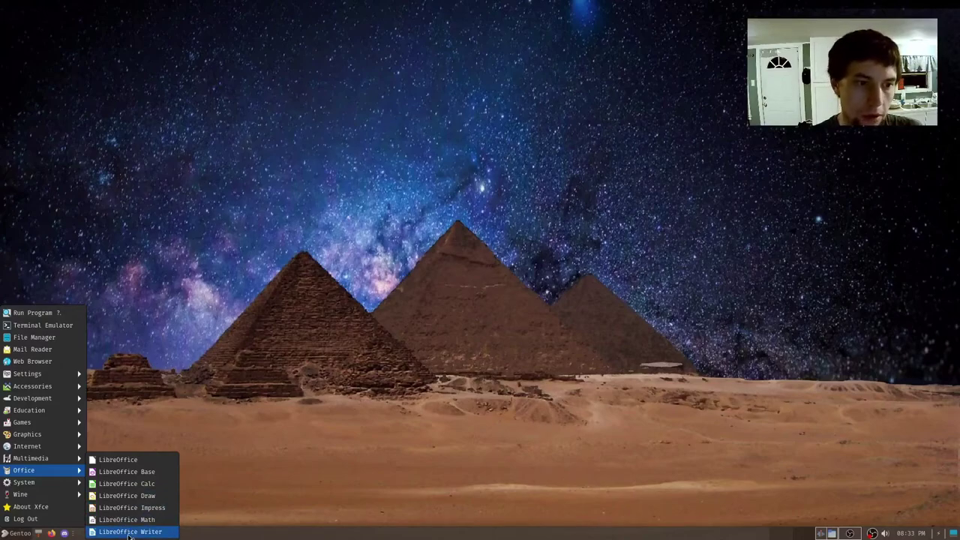
- Type 'This is a word document!!!!' in a new Writer document, save it as DOCUMENT!!!.odt in Documents, then close Writer
left_click(130, 532)
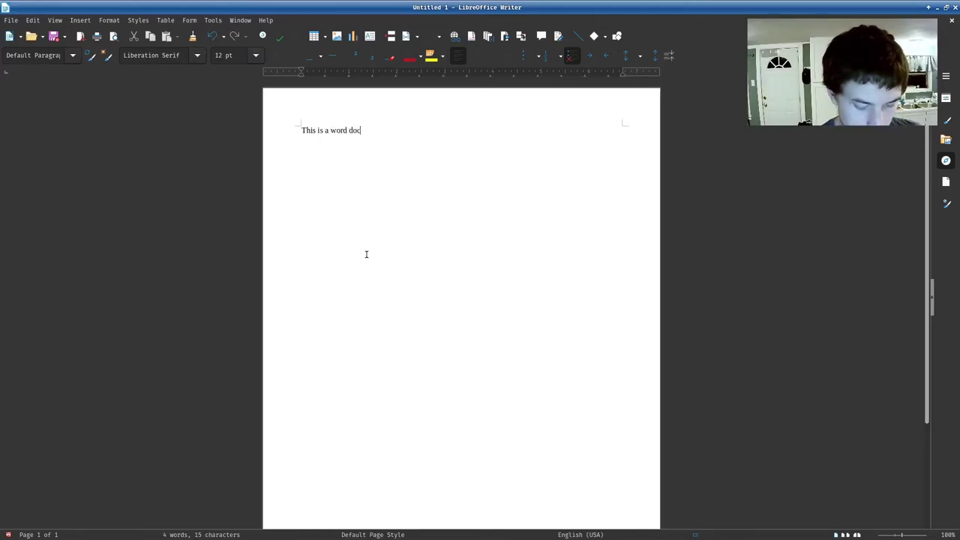
type("ment!!!!")
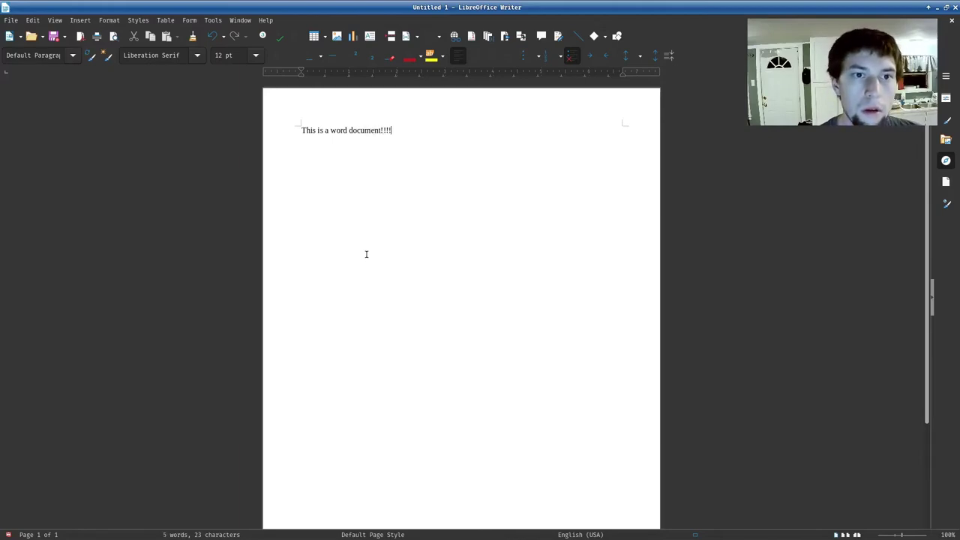
left_click(8, 21)
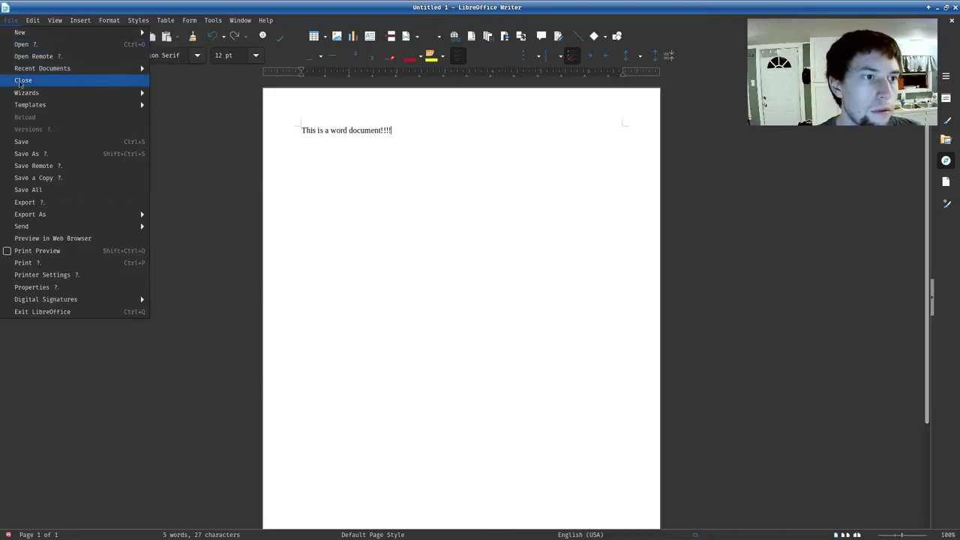
left_click(31, 154)
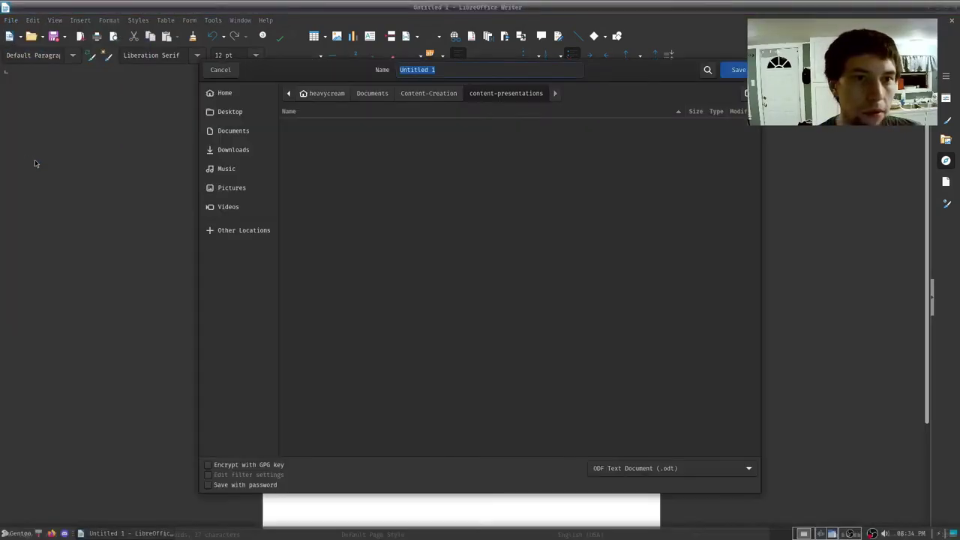
left_click(241, 138)
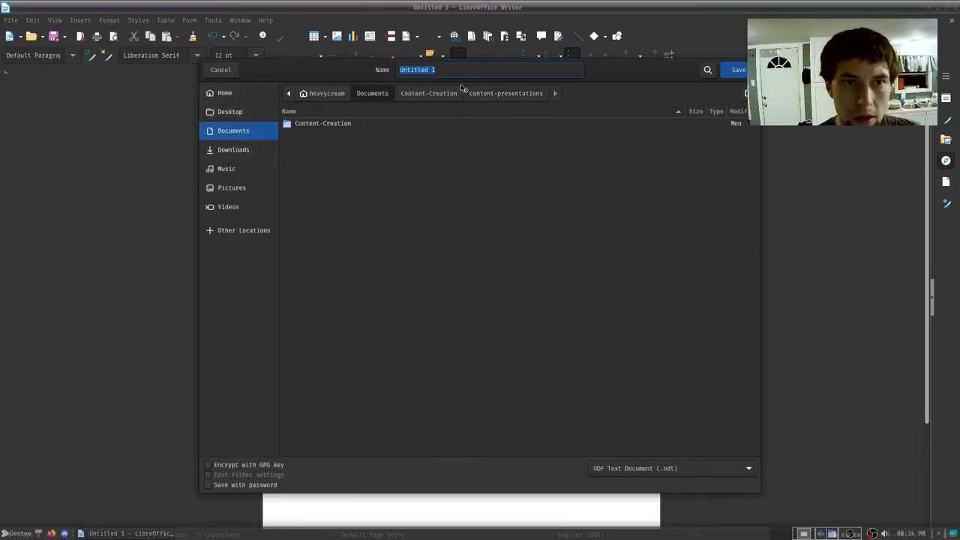
type("DOCUMENT!!!")
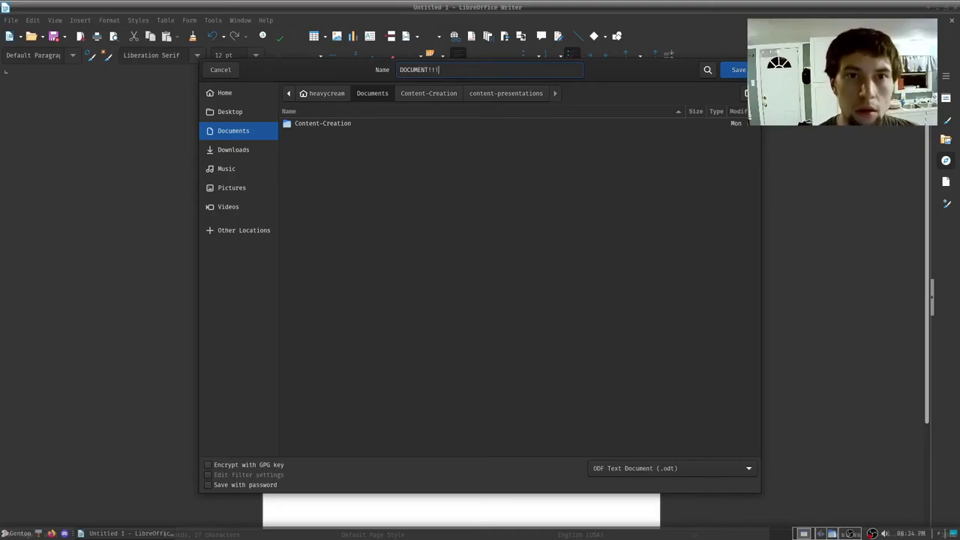
left_click(742, 72)
left_click(957, 6)
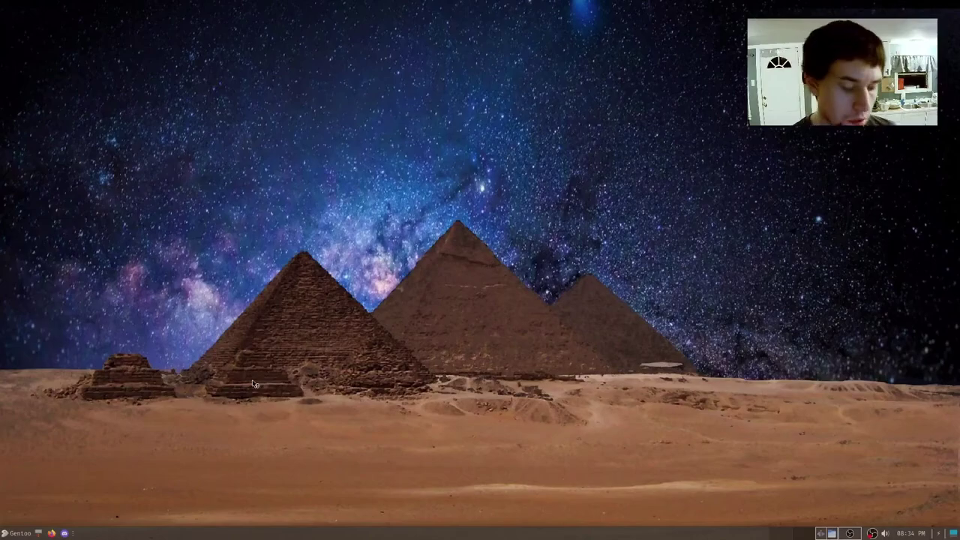
- Search 'gpart' in the Application Finder (alt+F3) and launch GParted
key("alt+F3")
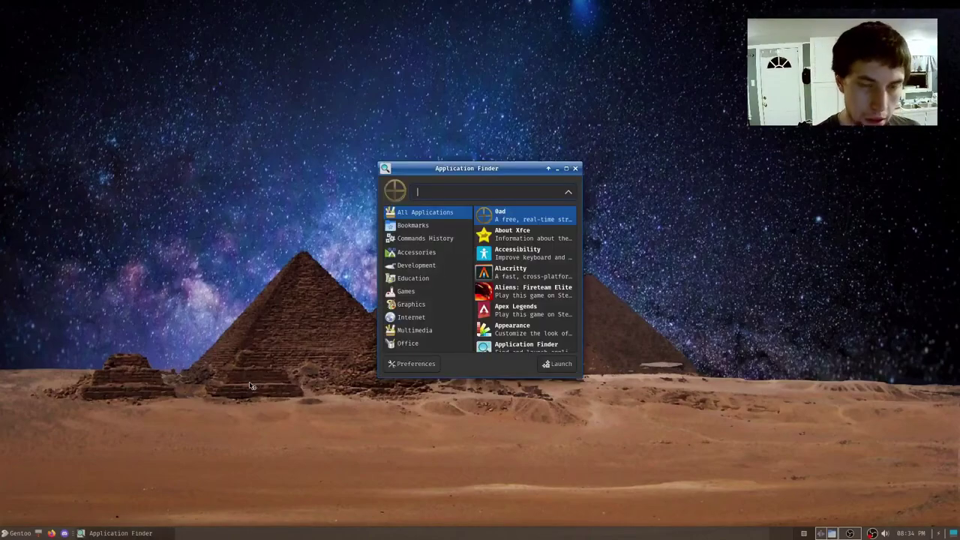
type("gr")
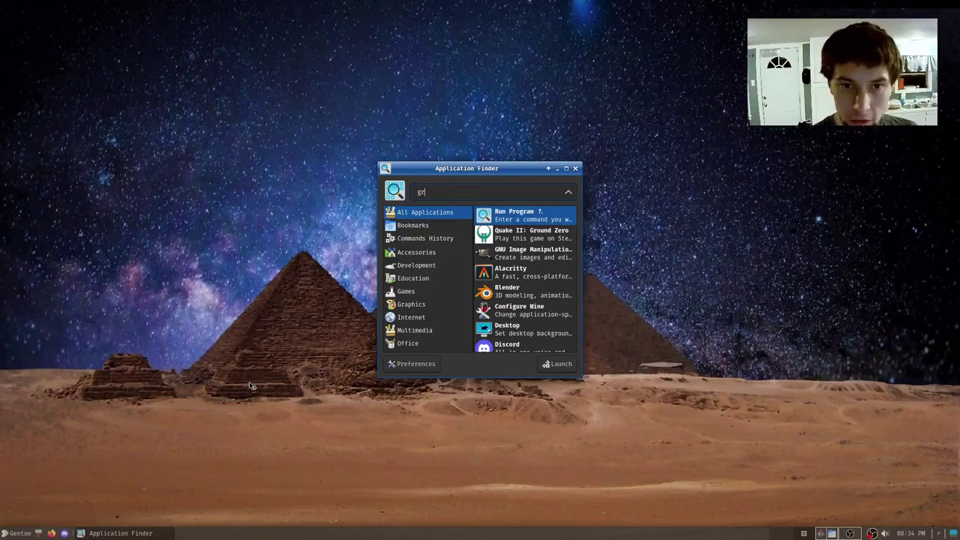
key("BackSpace")
key("BackSpace")
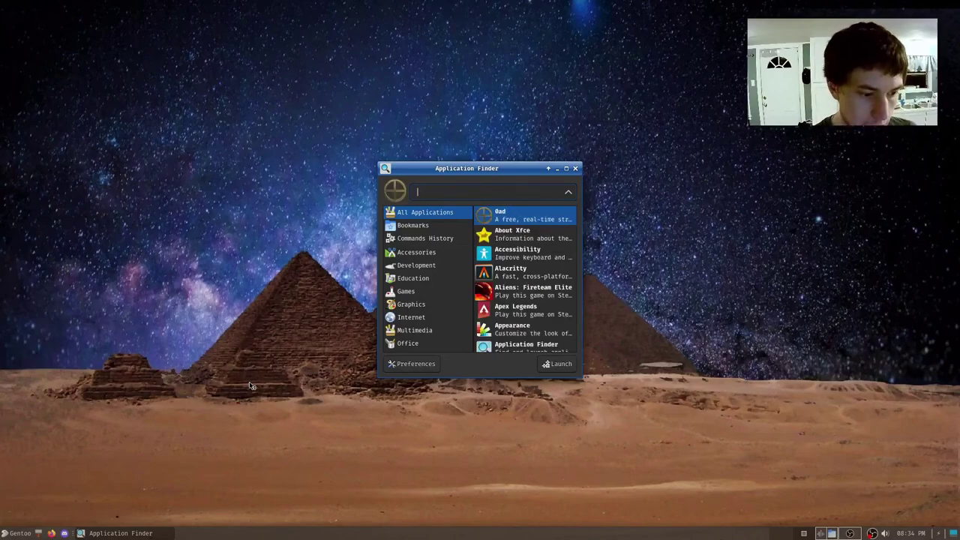
type("gparted")
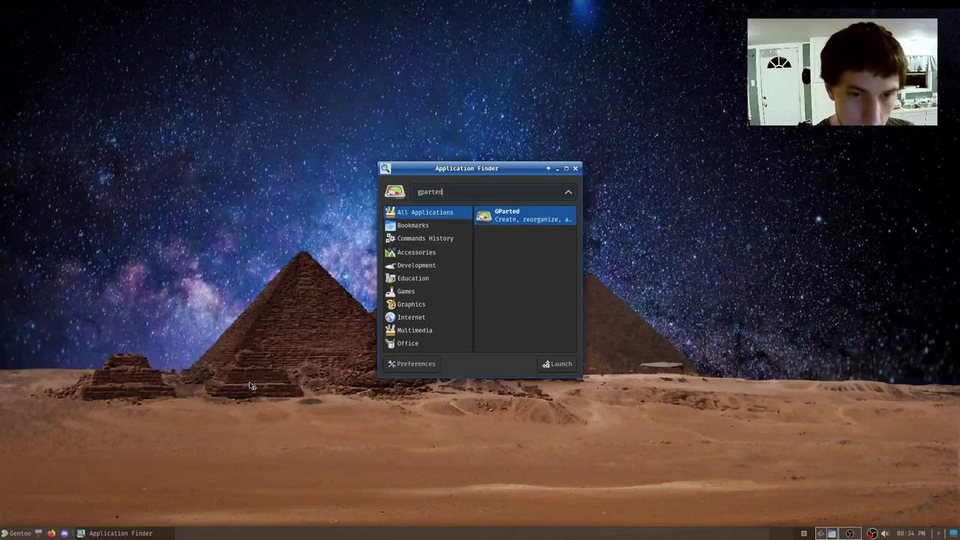
key("Return")
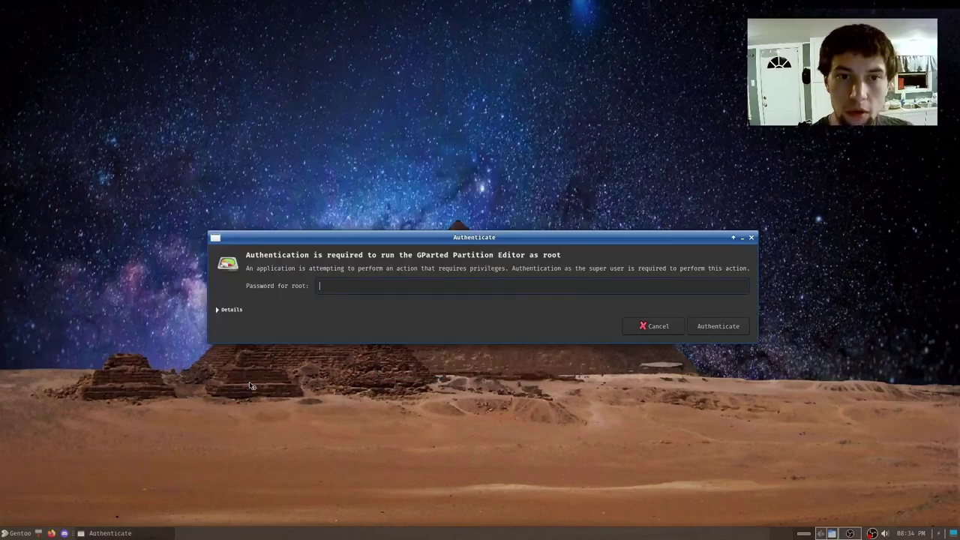
- Authenticate with the root password and move the GParted window toward mid-screen
type("•••")
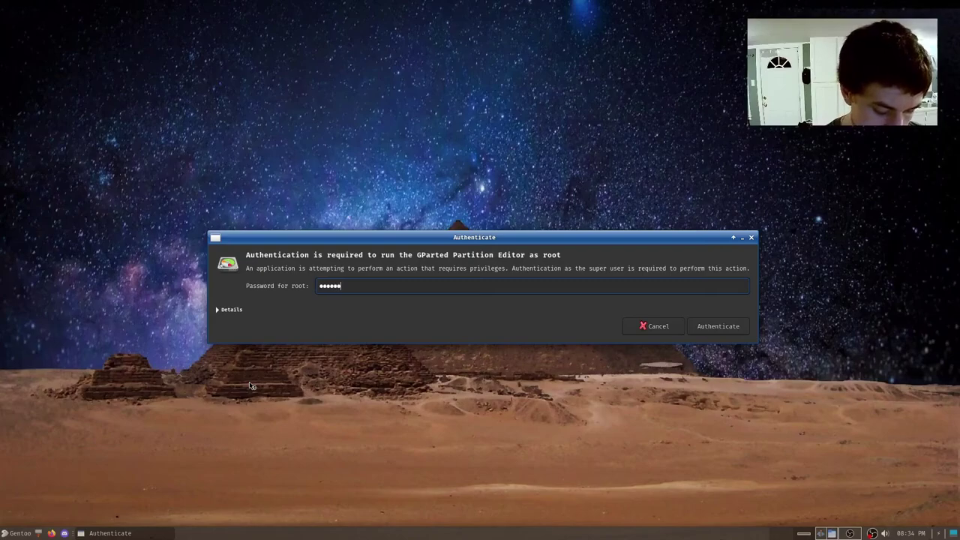
type("•••")
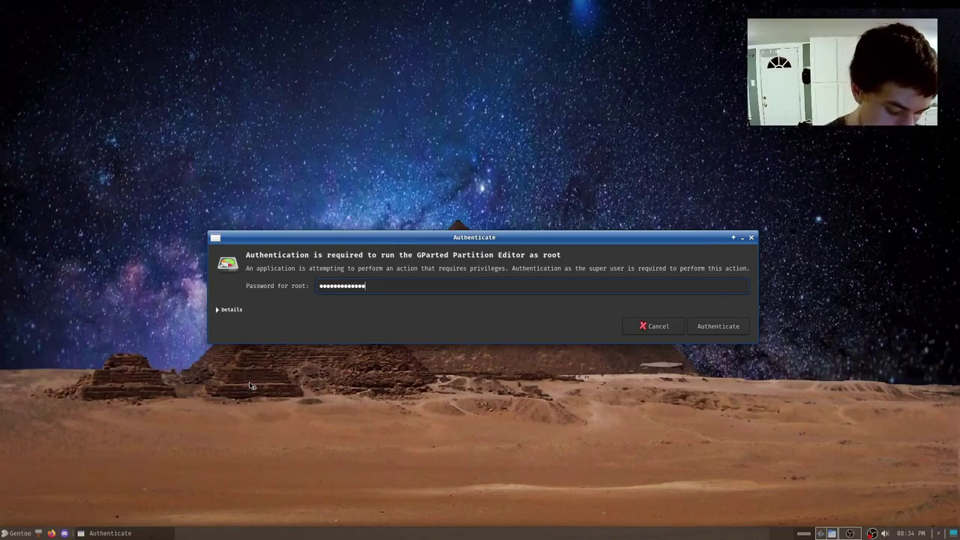
key("Return")
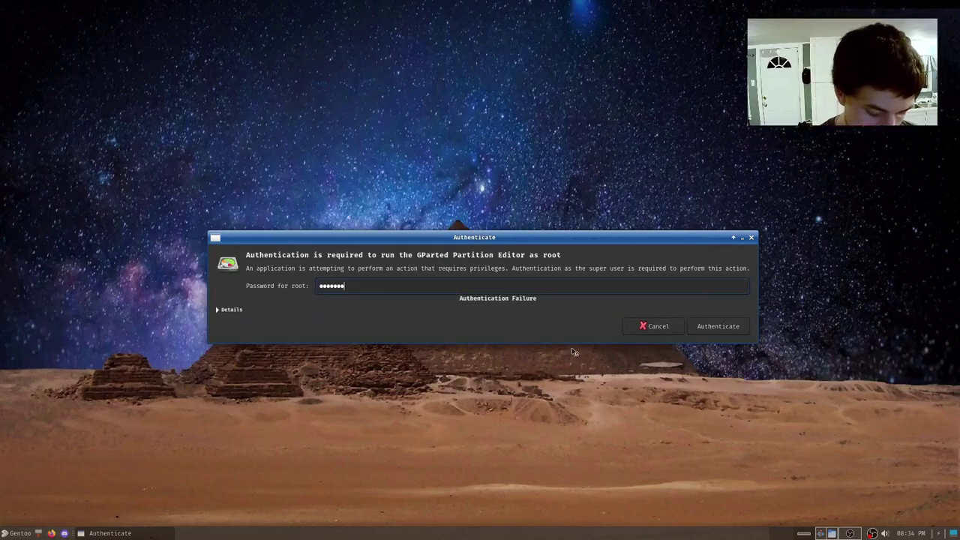
type("•••••••••••••••••")
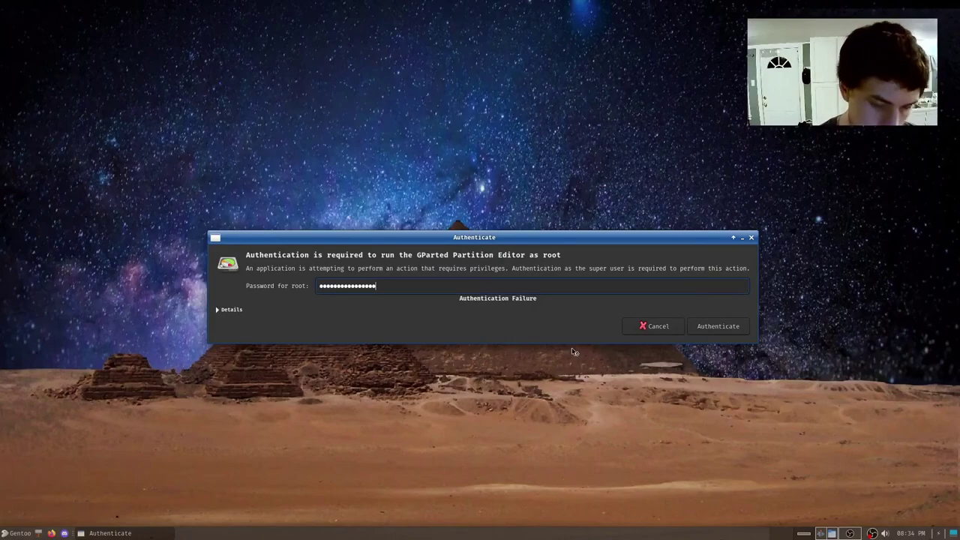
key("Return")
left_click_drag(221, 14, 414, 91)
left_click(573, 118)
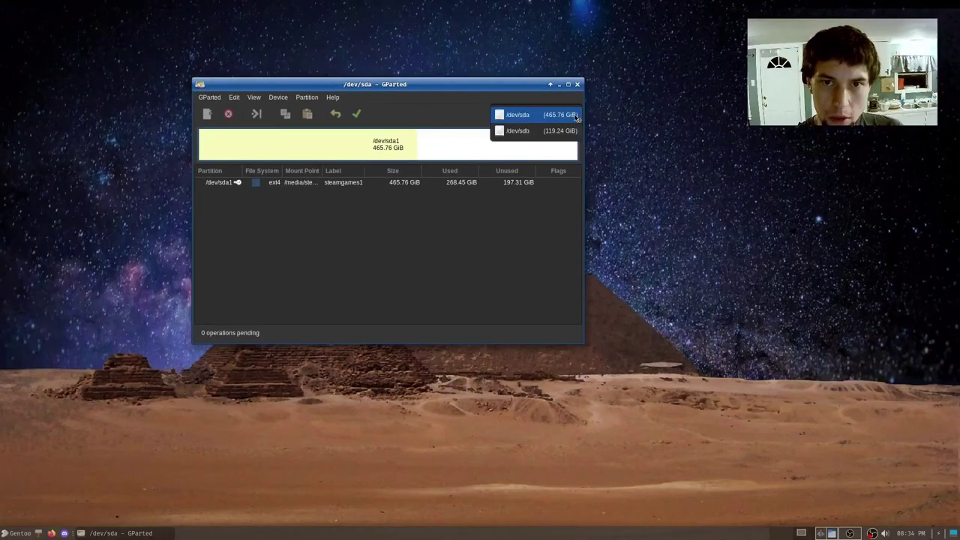
left_click(564, 132)
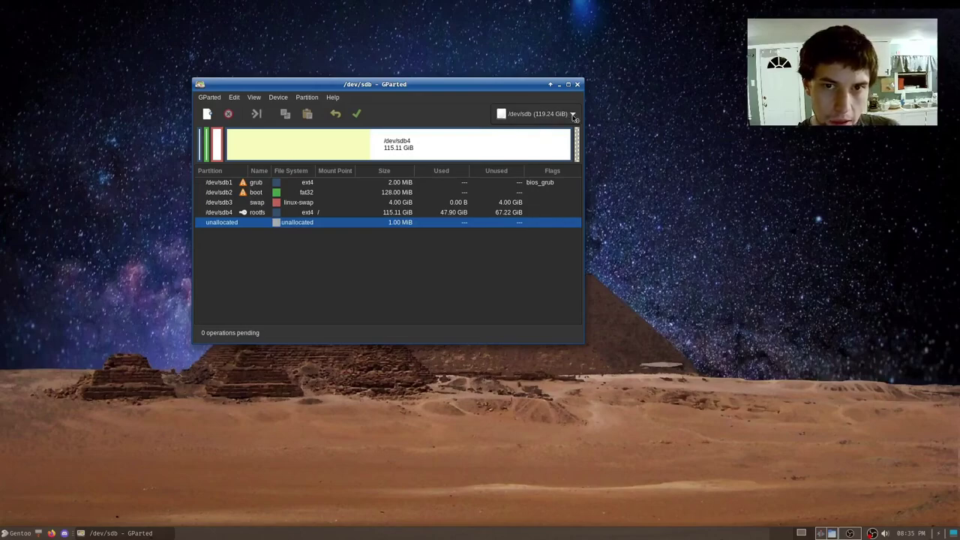
left_click(360, 150)
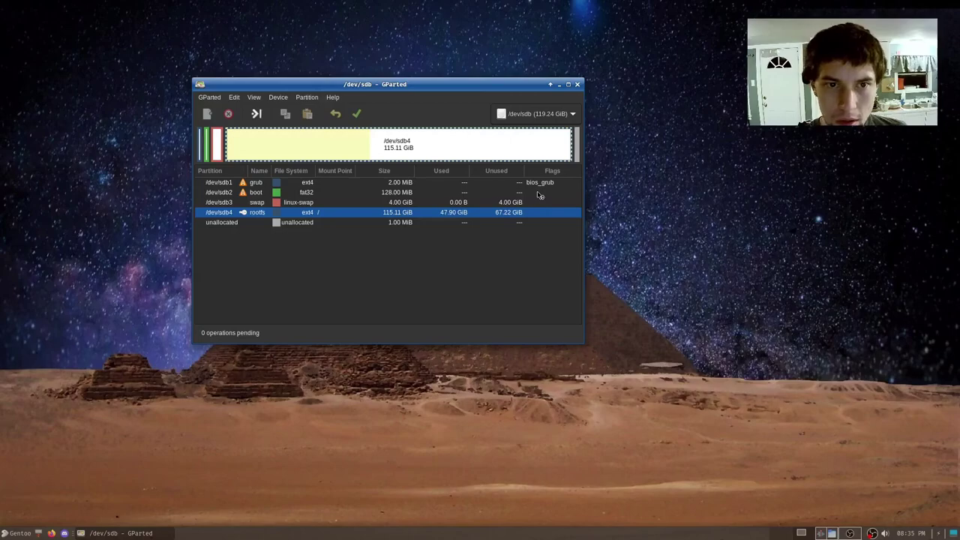
left_click(502, 114)
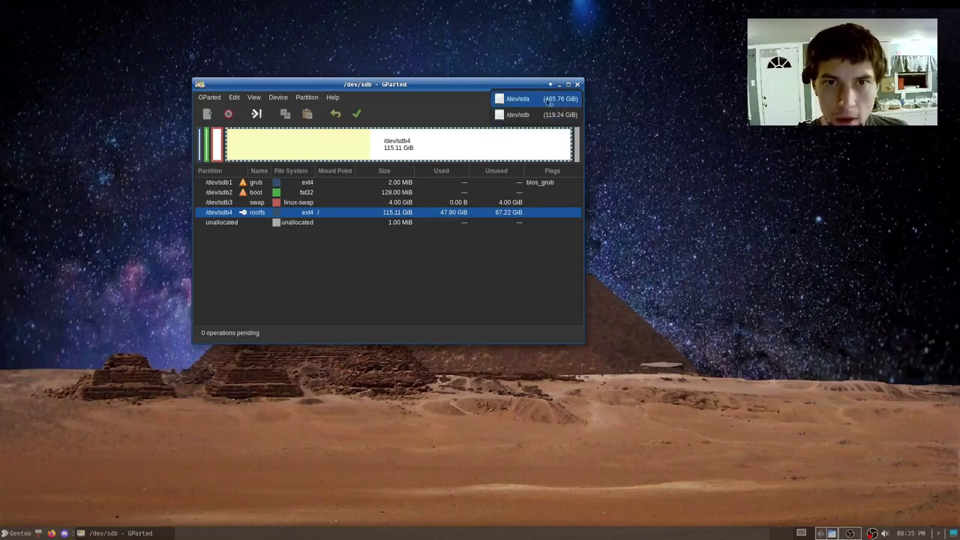
left_click(538, 100)
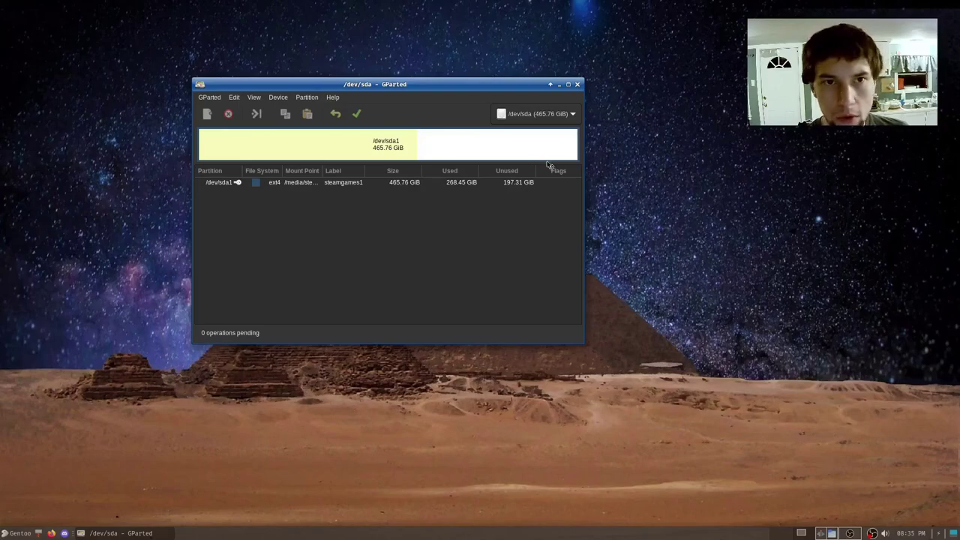
- Open Resize/Move for /dev/sda1, cancel without changes, and close GParted
right_click(503, 147)
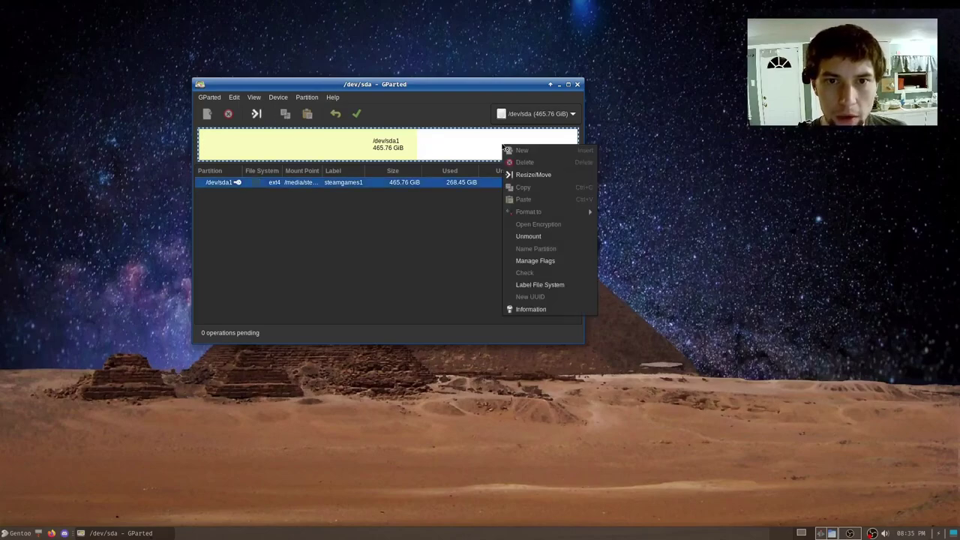
left_click(550, 179)
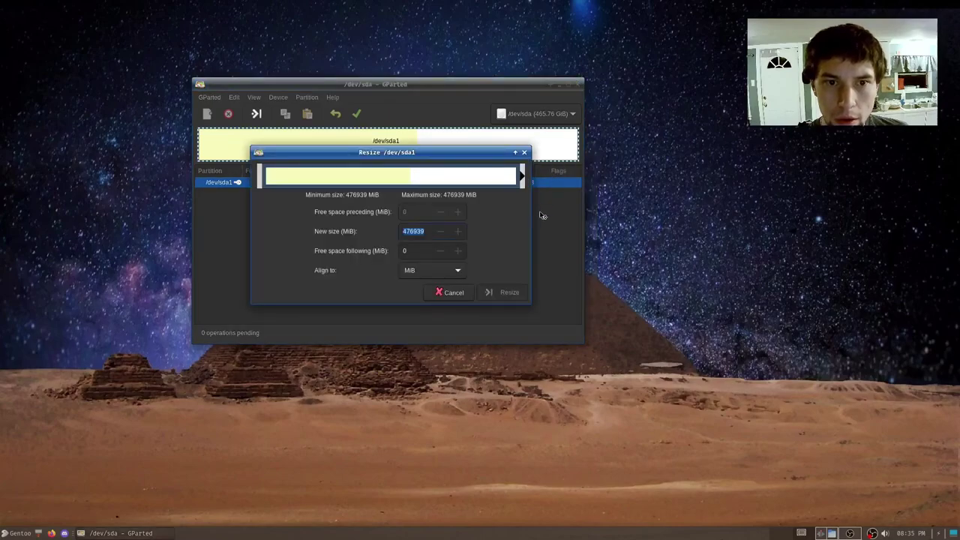
left_click(453, 294)
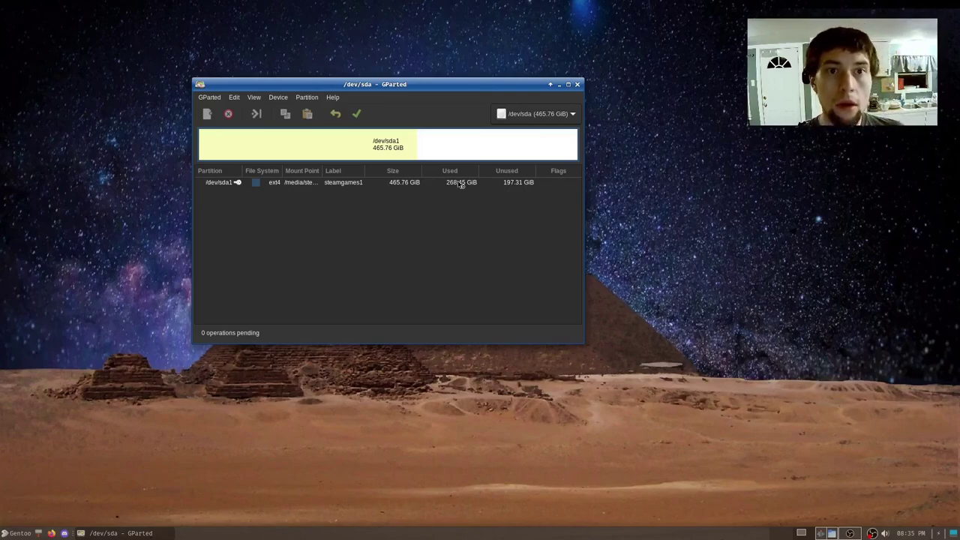
left_click_drag(454, 88, 494, 98)
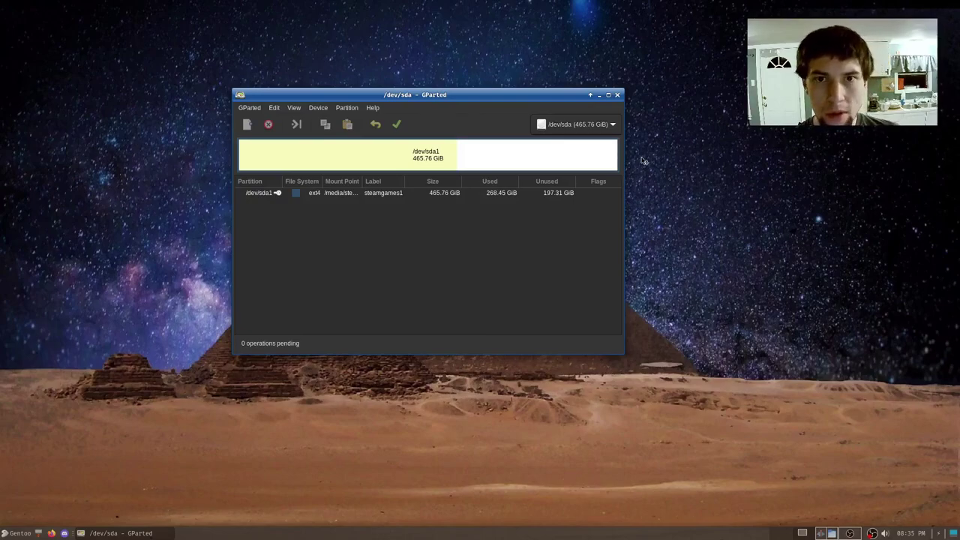
left_click(617, 95)
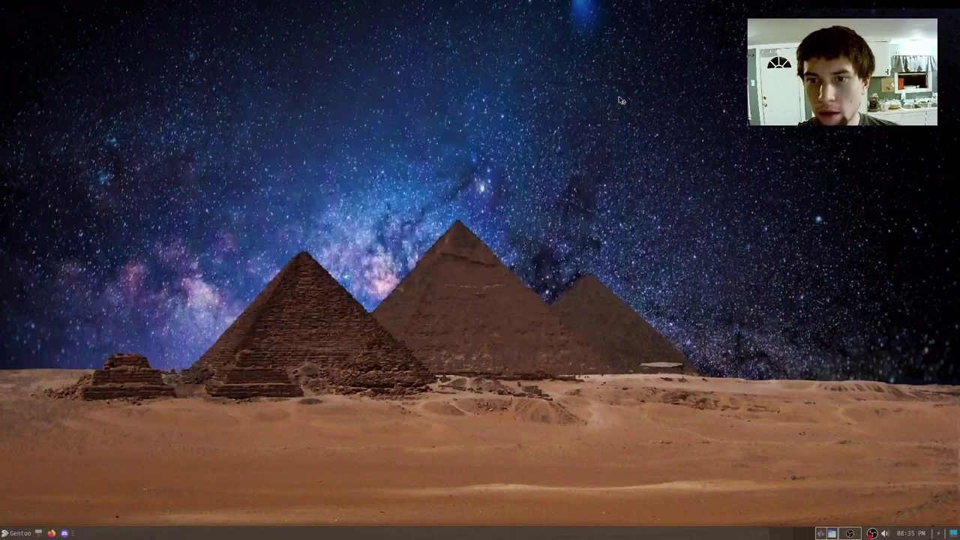